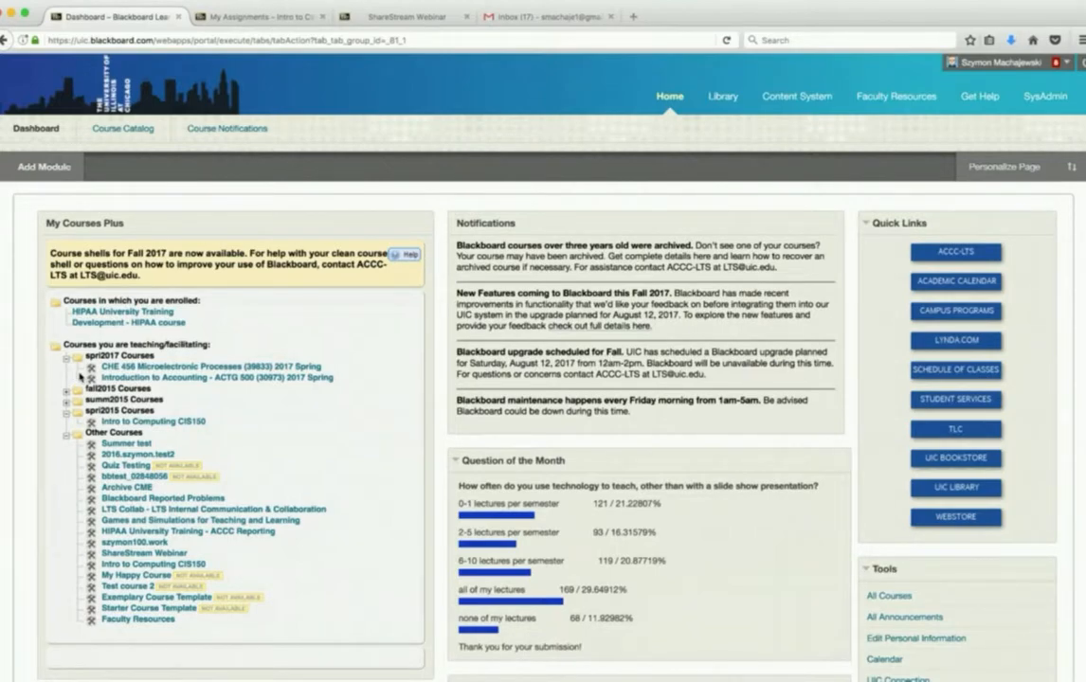
- Switch to the Intro to Computing CIS150 course and open its video content area
left_click(251, 17)
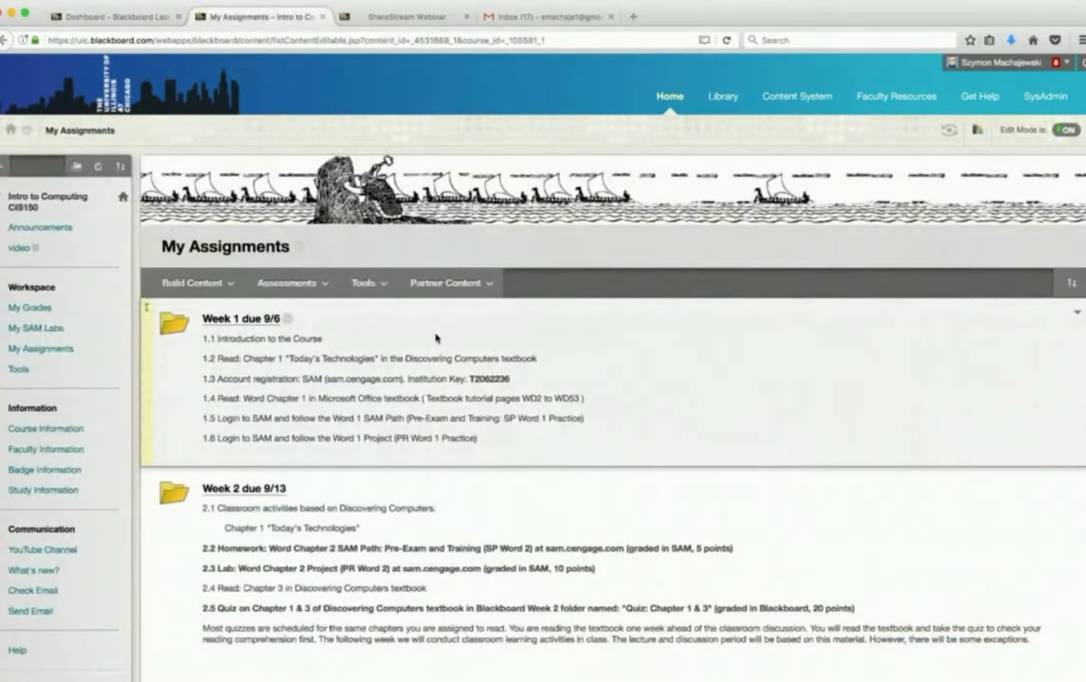
scroll(436, 337, "down", 10)
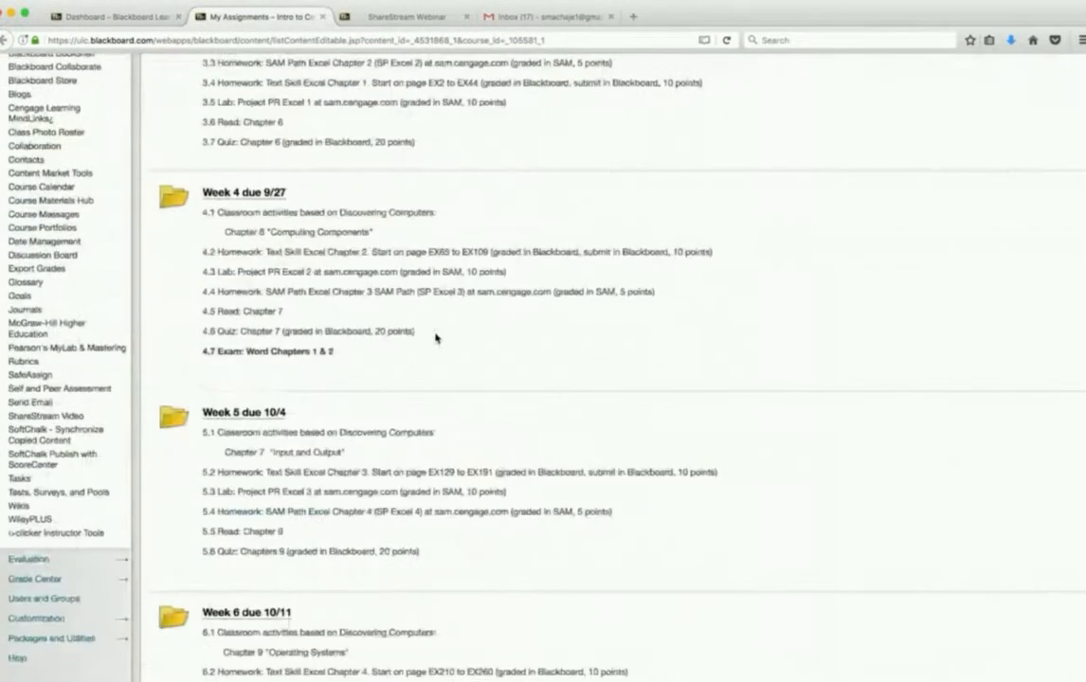
scroll(436, 337, "up", 15)
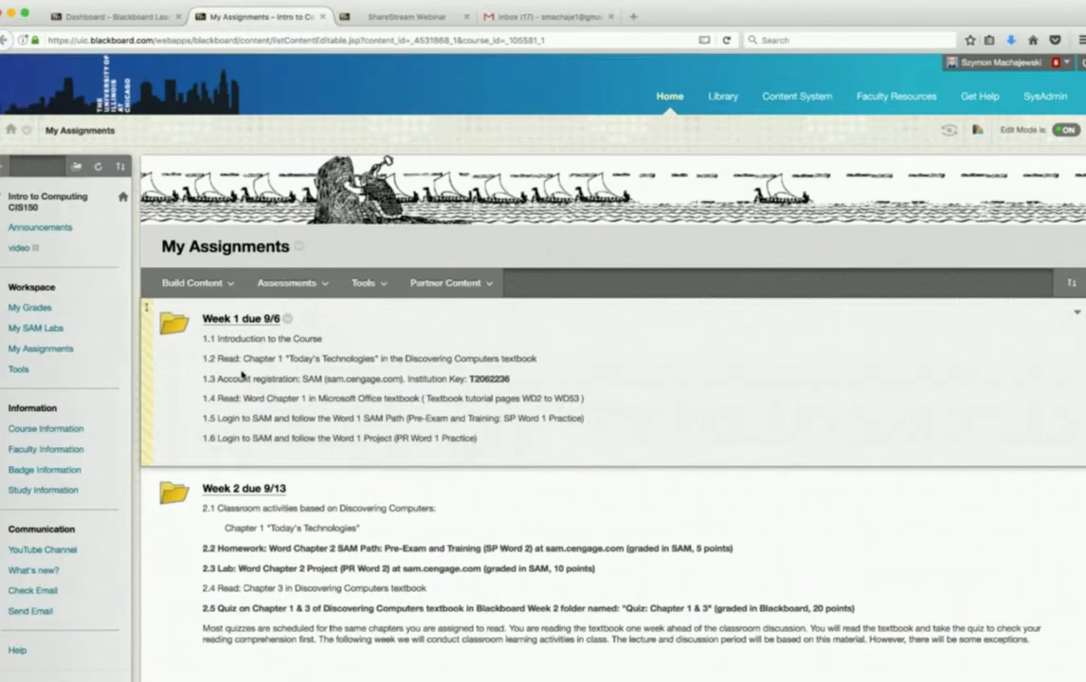
left_click(16, 249)
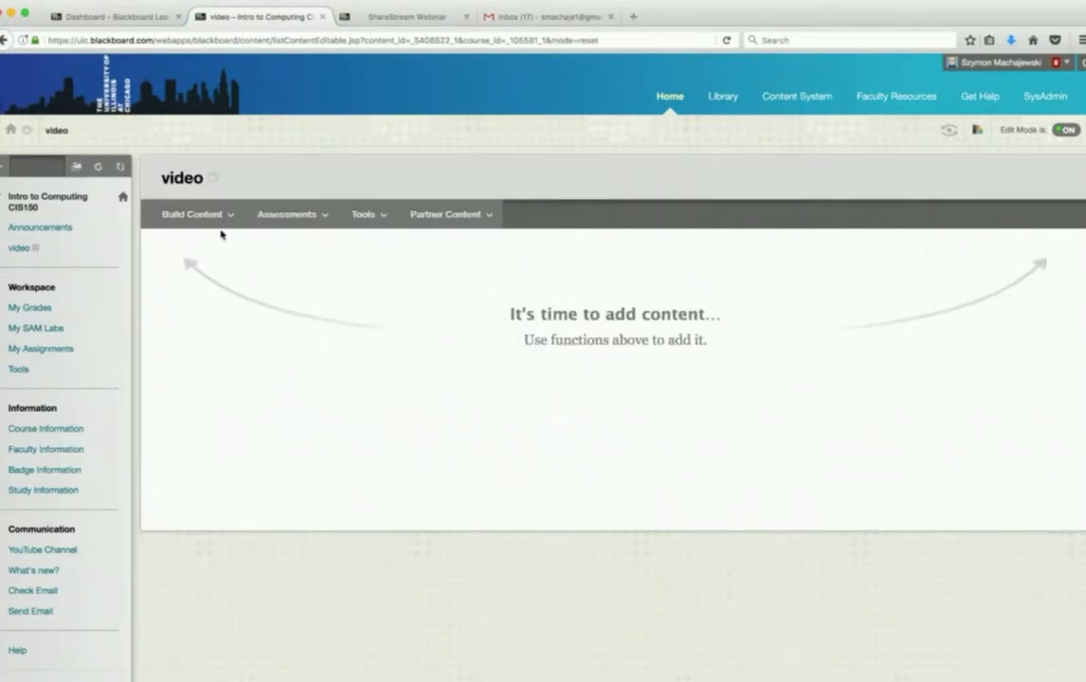
- Start a new content item in the video area and name it "YouTube video"
mouse_move(184, 219)
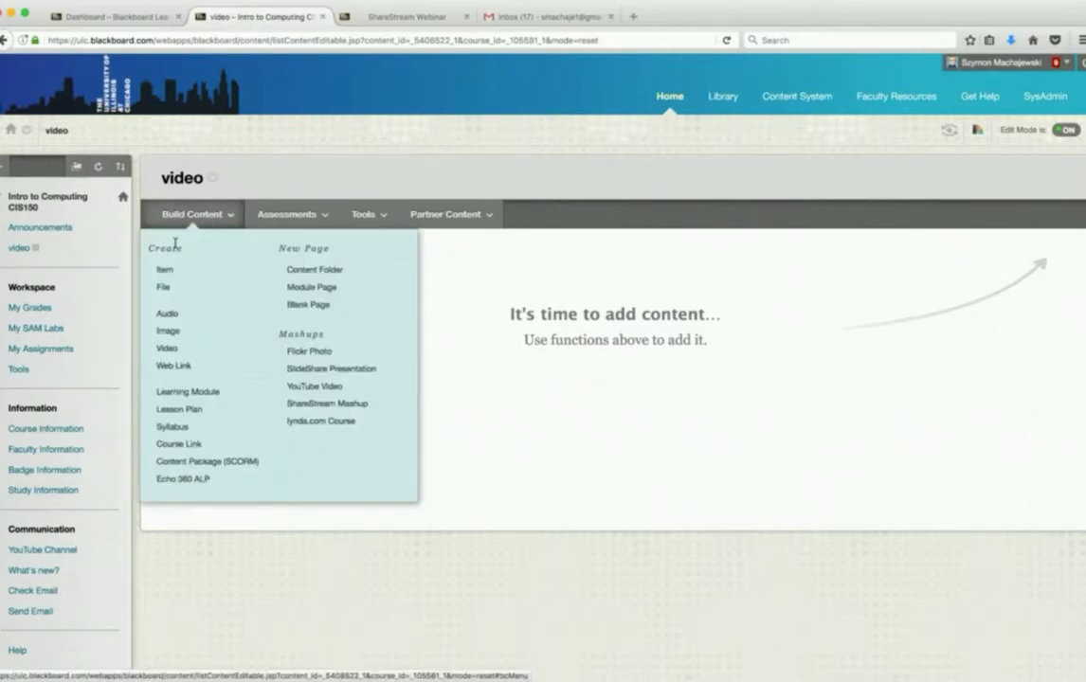
left_click(166, 271)
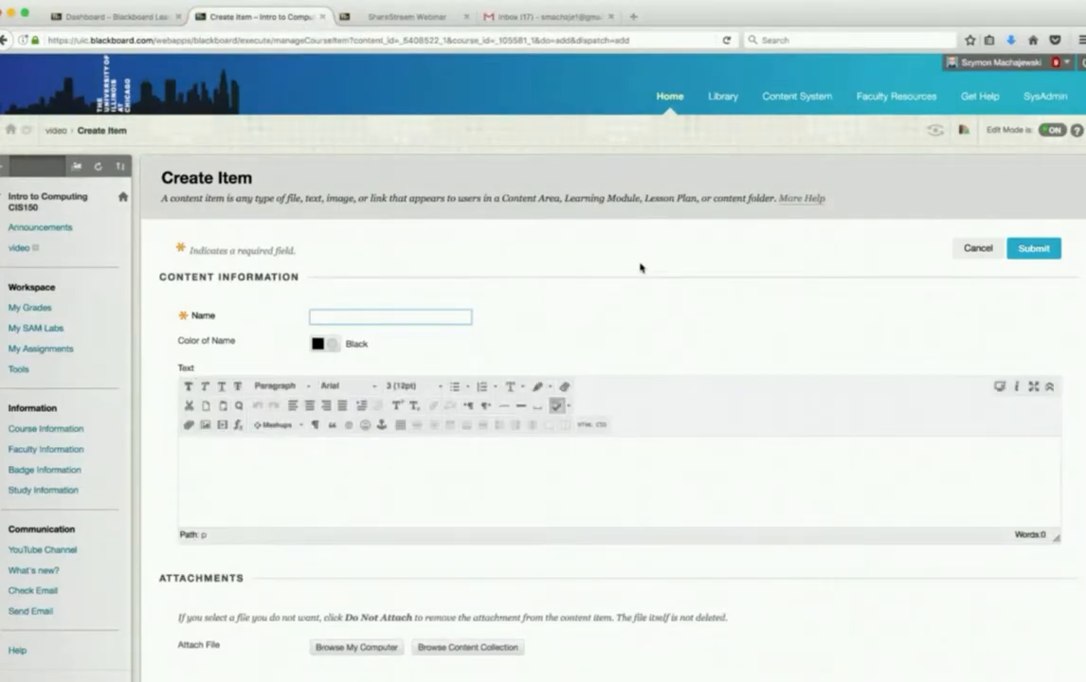
type("YouTube video")
scroll(792, 244, "down", 4)
scroll(792, 244, "up", 3)
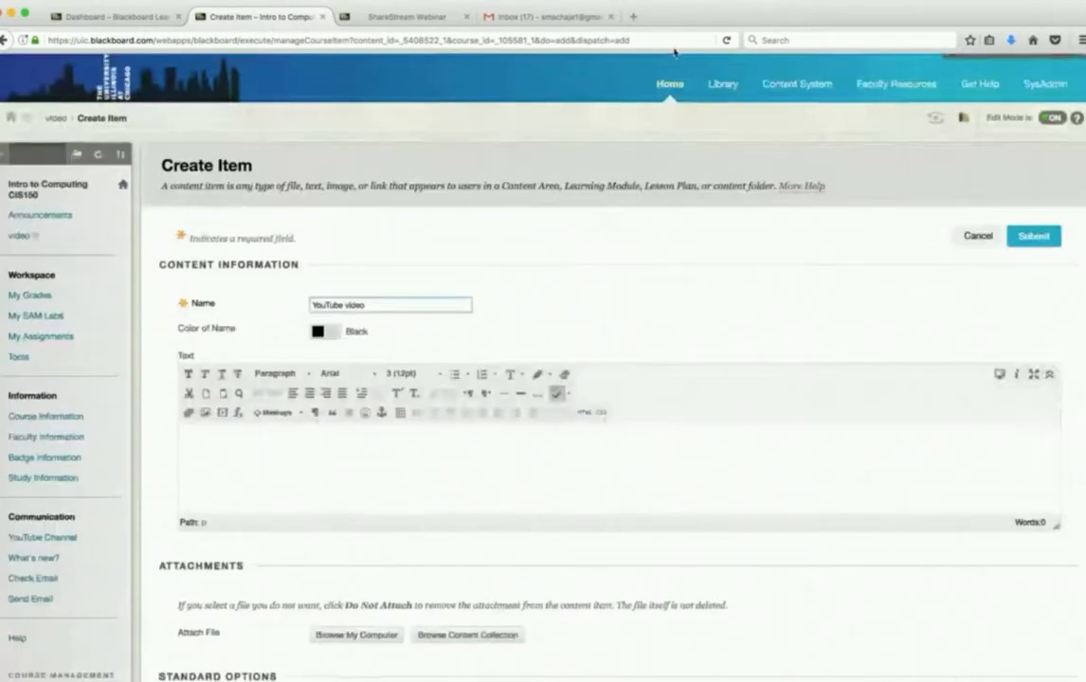
- Open YouTube in a new browser tab and search for "uic blackbaord"
left_click(634, 18)
type("you")
key("Return")
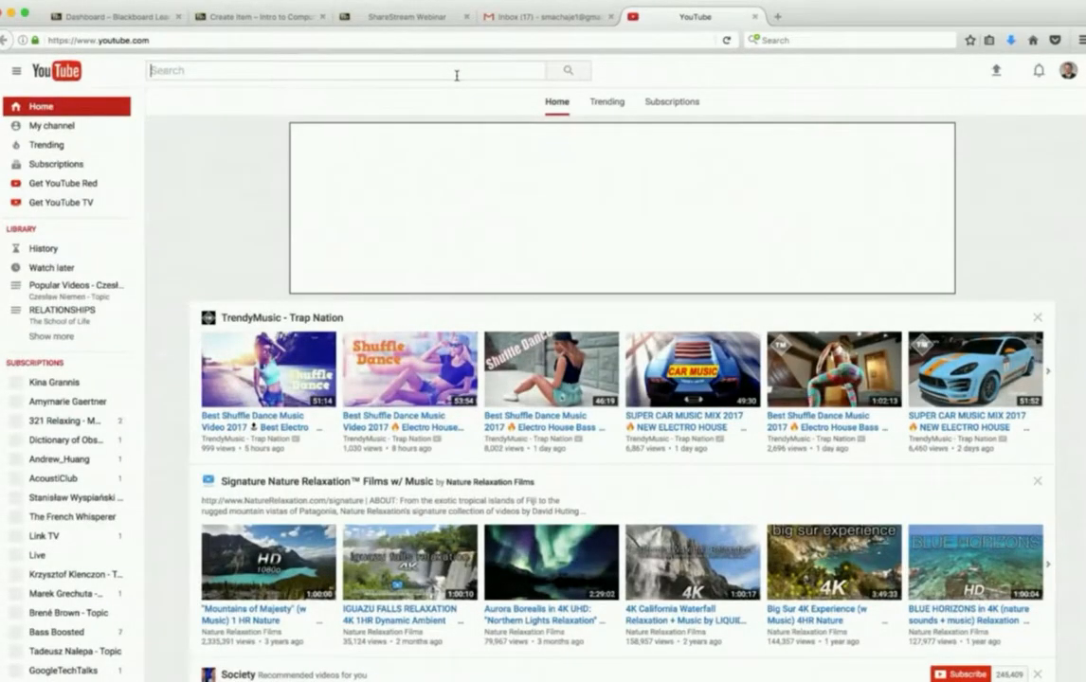
left_click(456, 71)
type("uic")
key("Return")
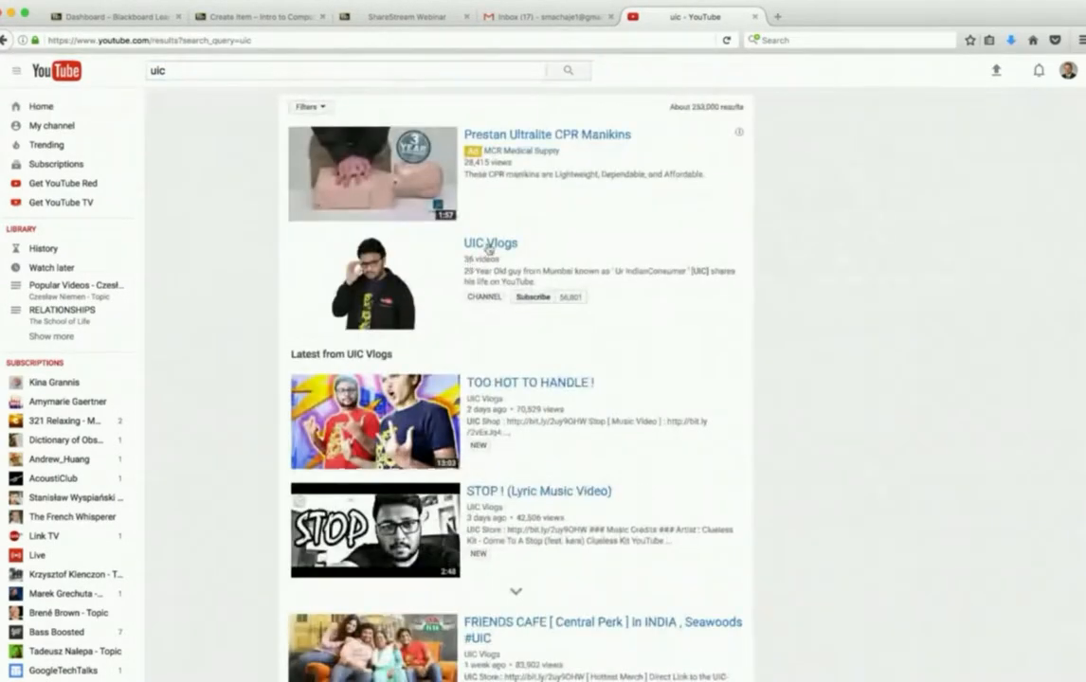
left_click(448, 74)
type("blackbaord")
key("Return")
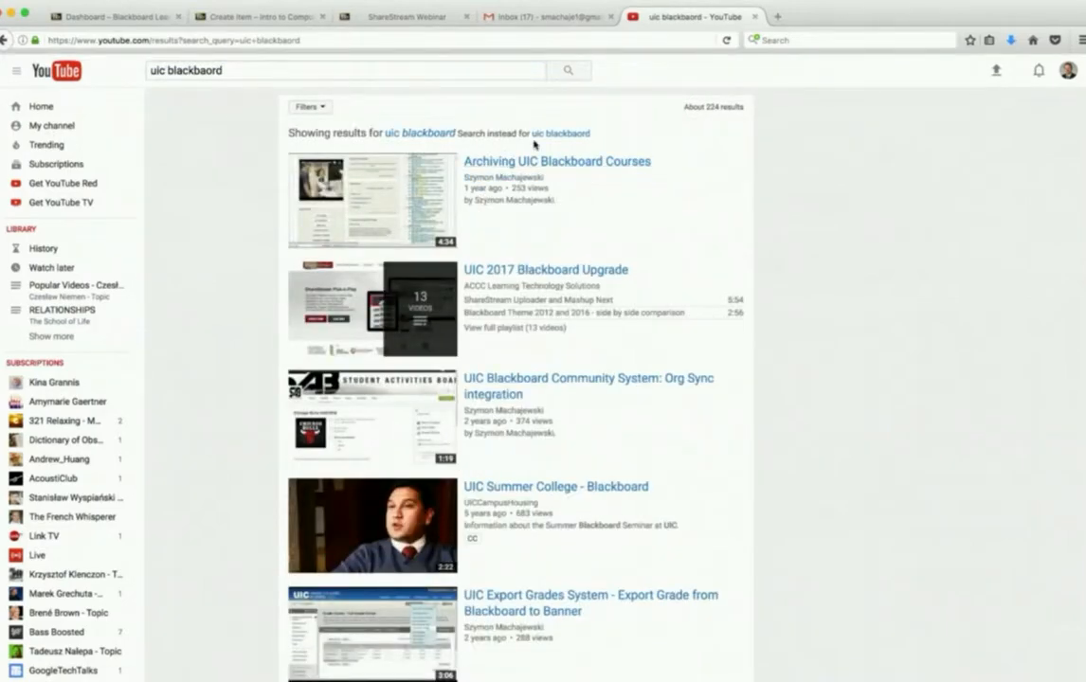
- Open the UIC 2017 Blackboard Upgrade playlist and pause its first video
left_click(536, 272)
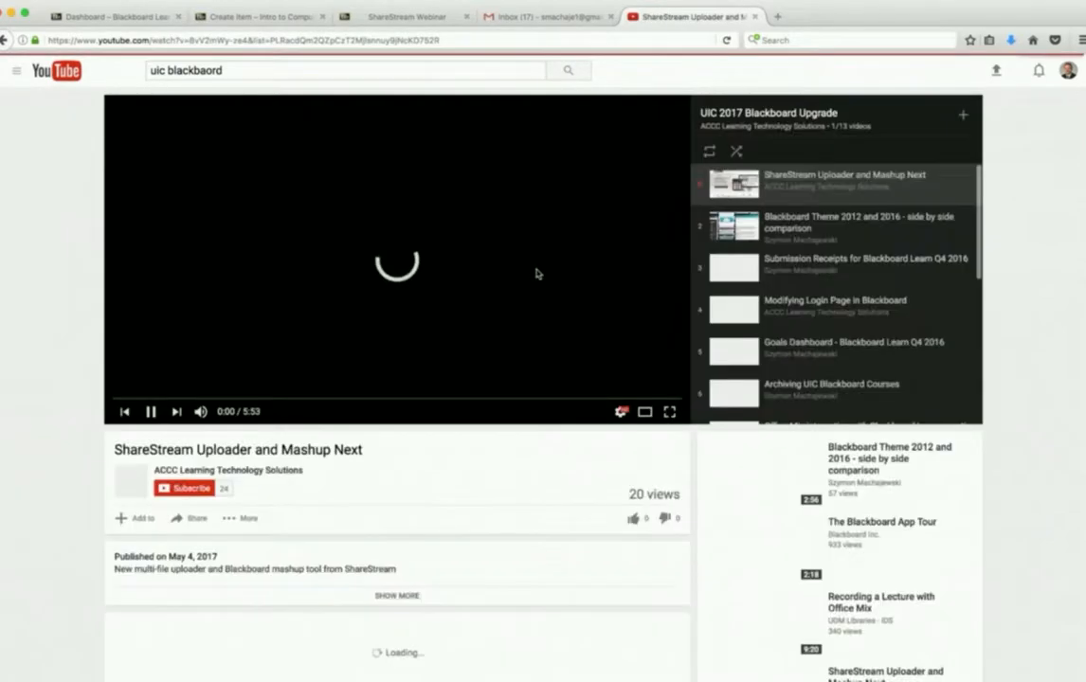
left_click(150, 412)
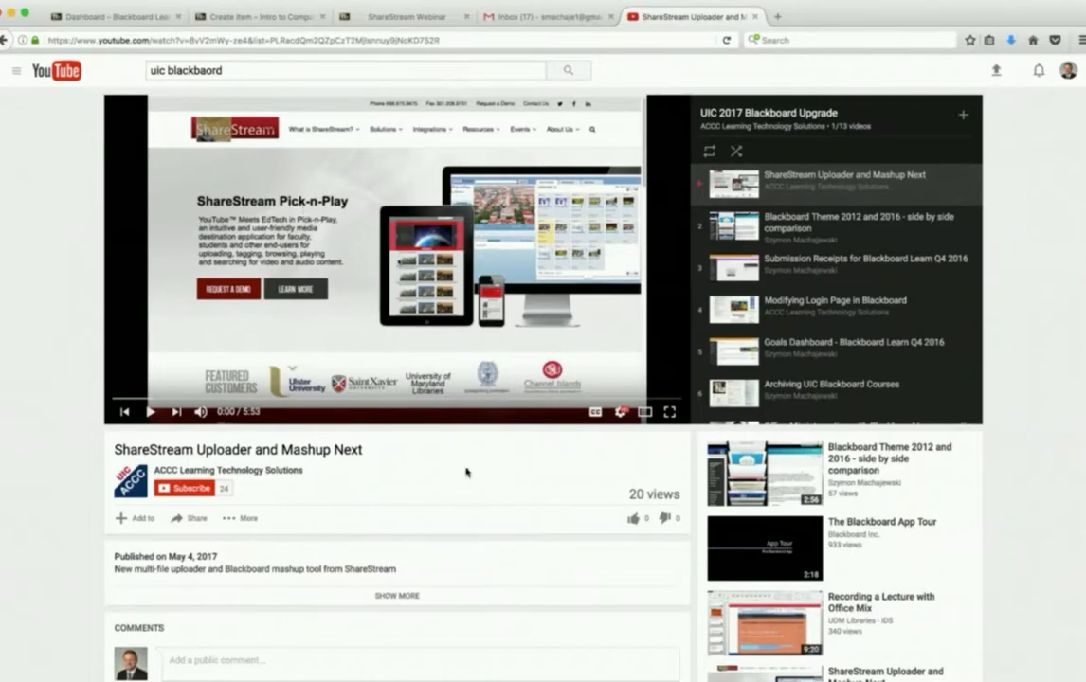
- Bring up the sharing options of the ShareStream Uploader and Mashup Next video and copy its embed code
scroll(466, 471, "down", 2)
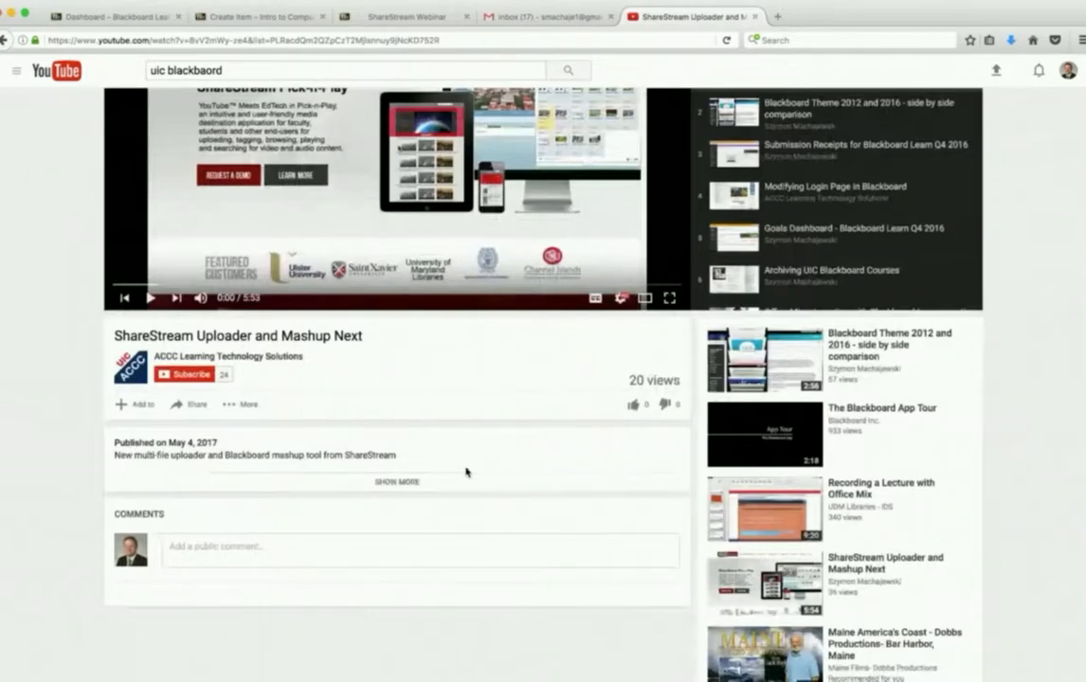
scroll(332, 455, "up", 1)
left_click(194, 443)
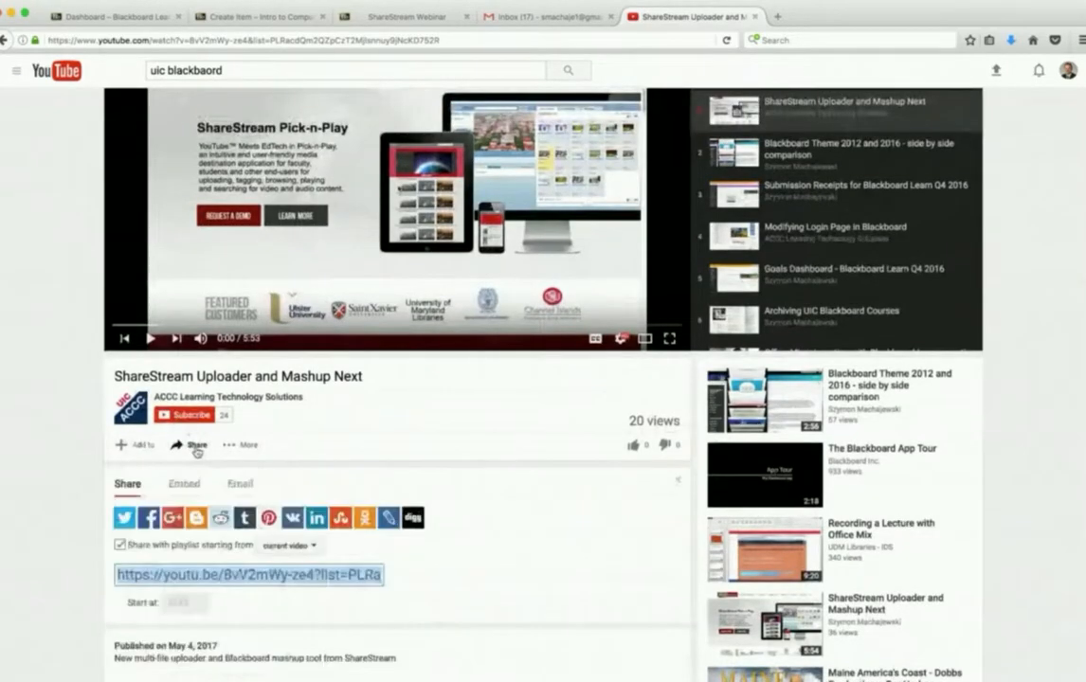
scroll(567, 427, "down", 3)
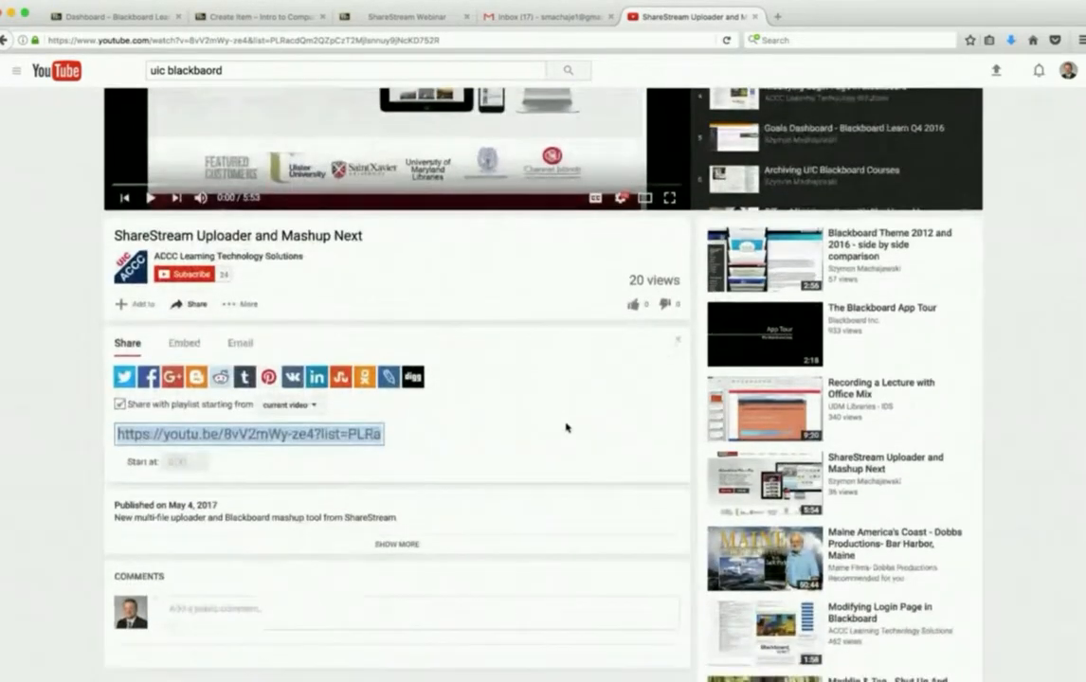
left_click(191, 343)
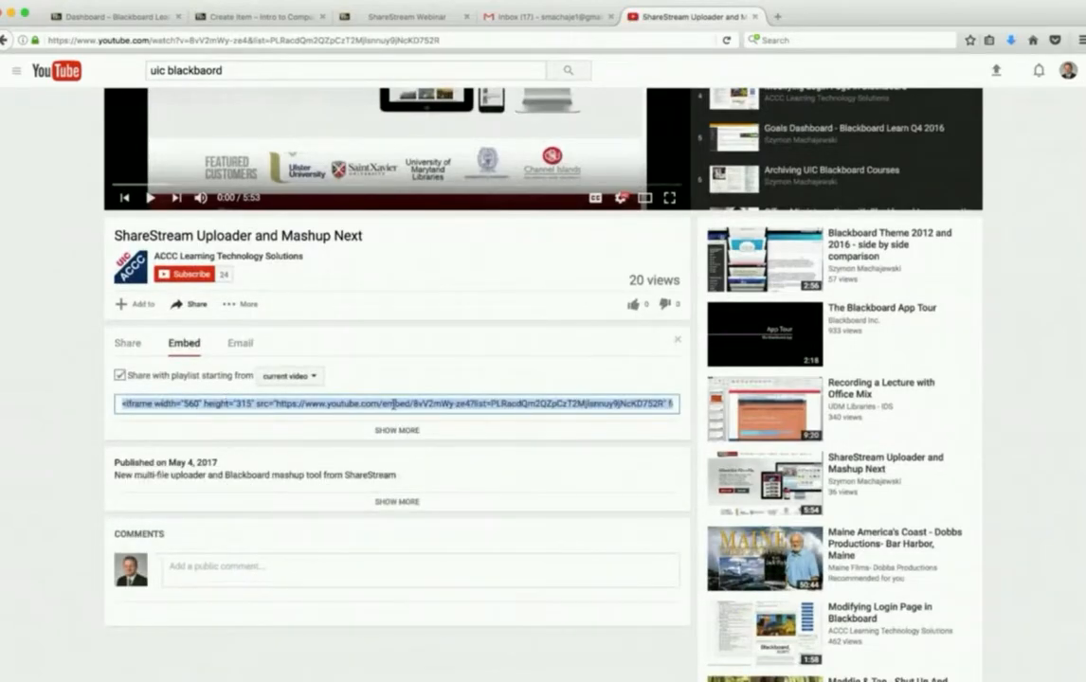
- Return to the Blackboard item, insert the YouTube embed code into its text as HTML, and submit the item
left_click(360, 16)
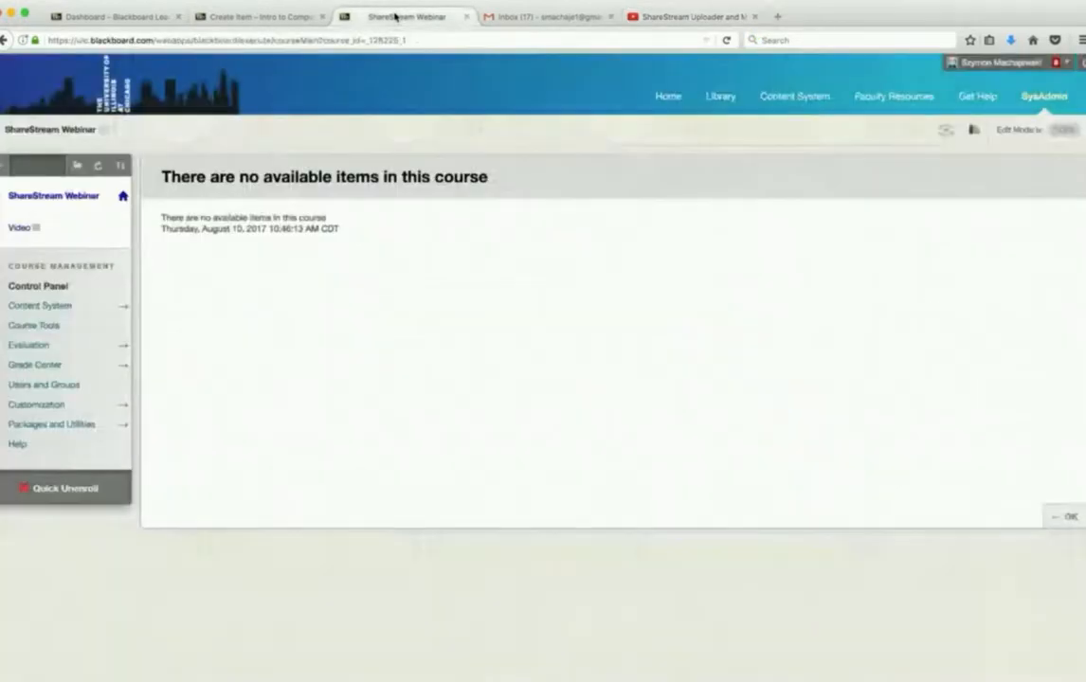
left_click(262, 17)
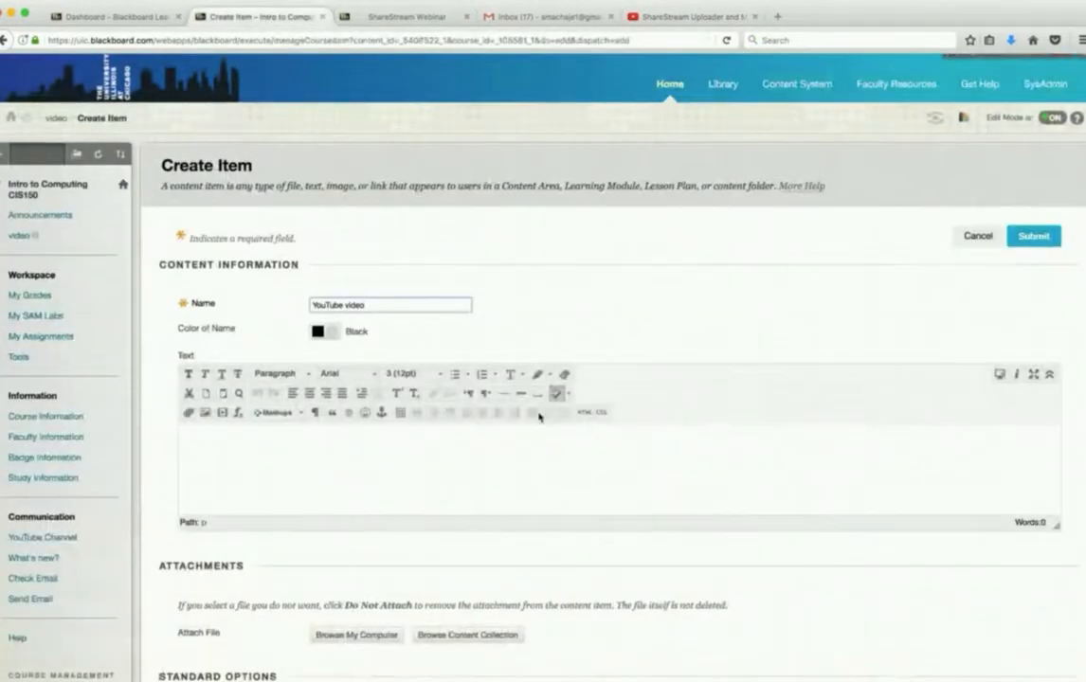
left_click(584, 429)
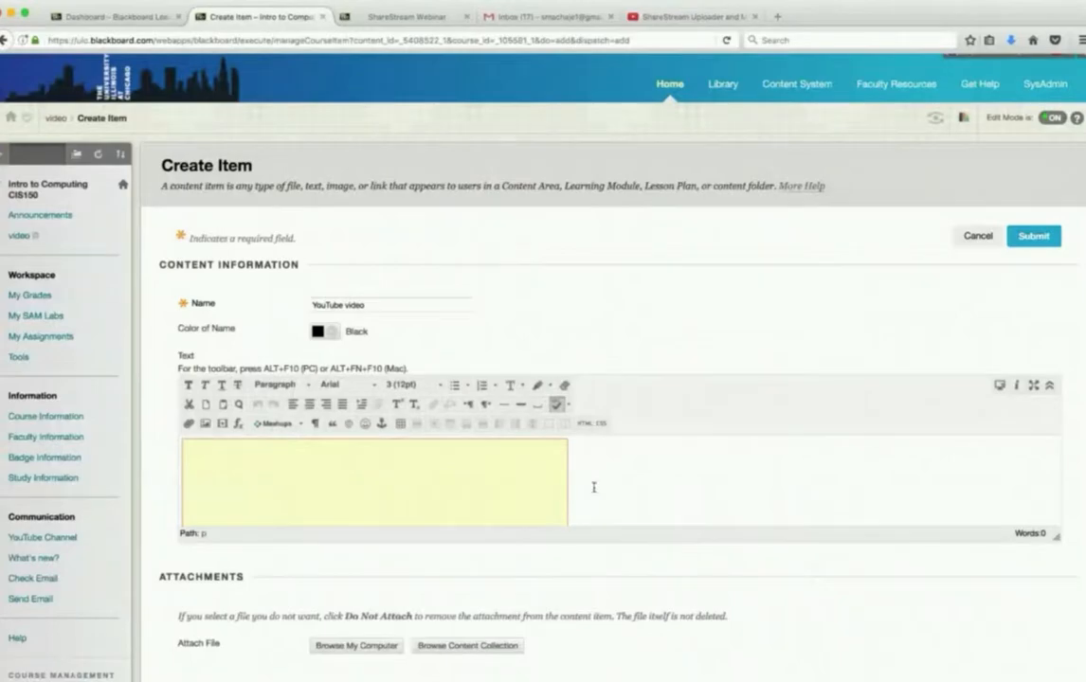
left_click(1036, 239)
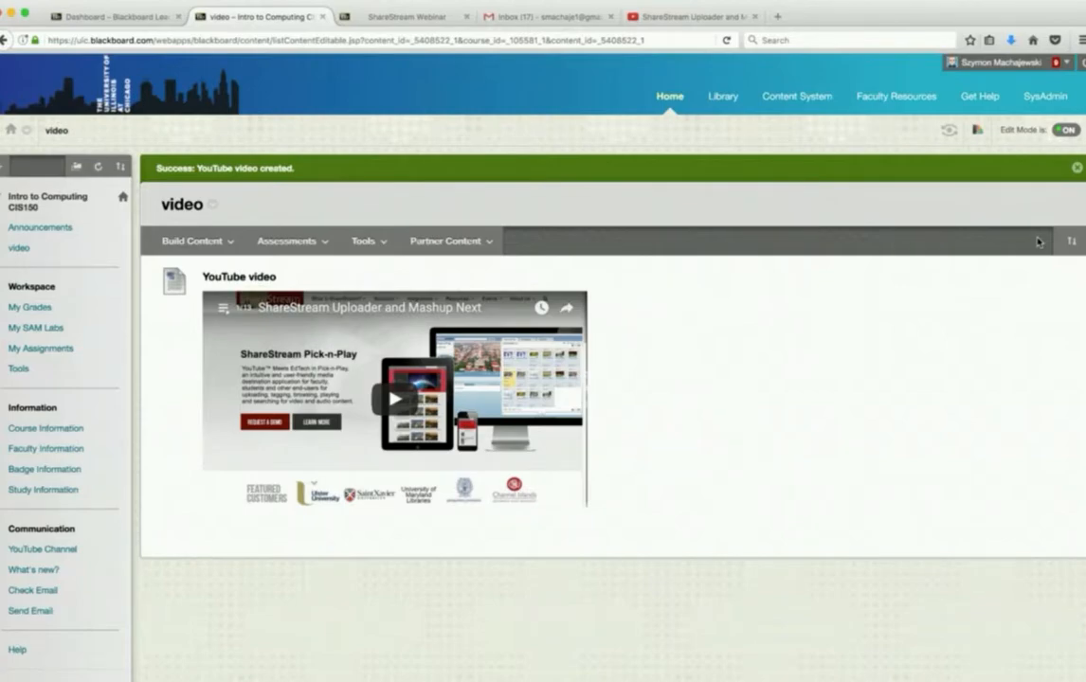
scroll(822, 437, "down", 3)
scroll(821, 437, "down", 1)
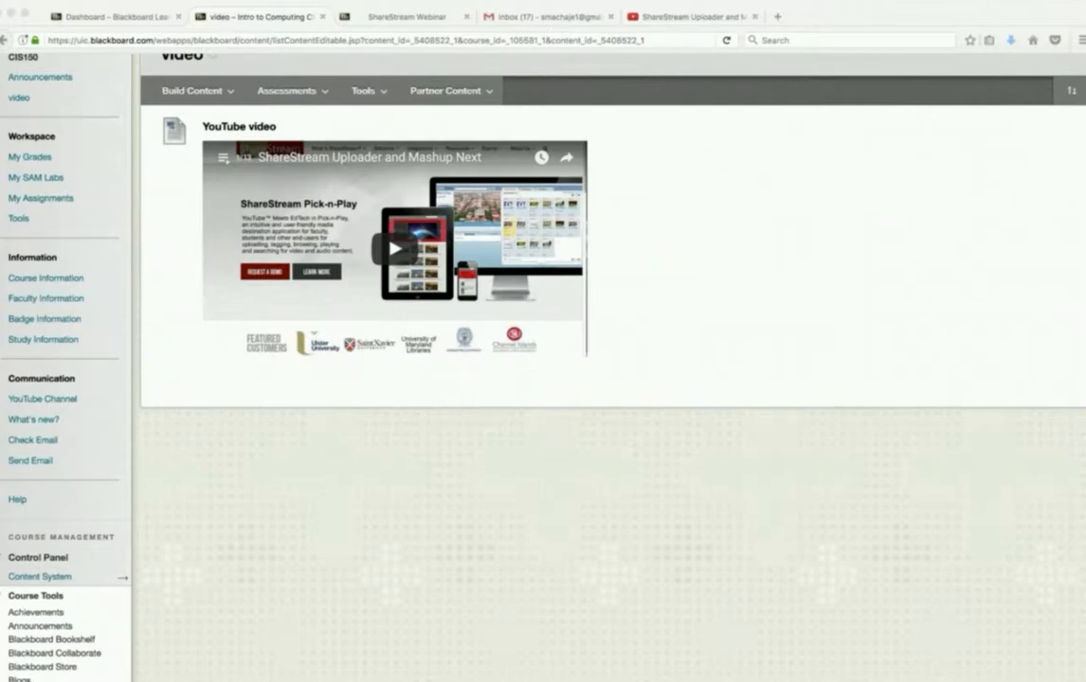
left_click(332, 530)
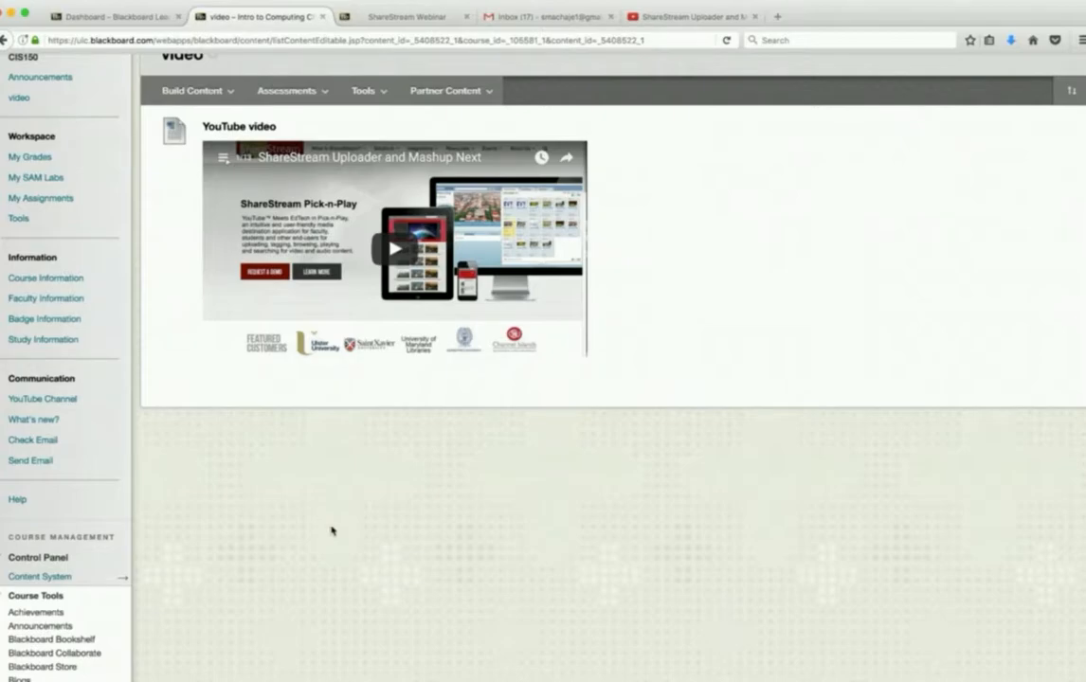
scroll(332, 529, "up", 3)
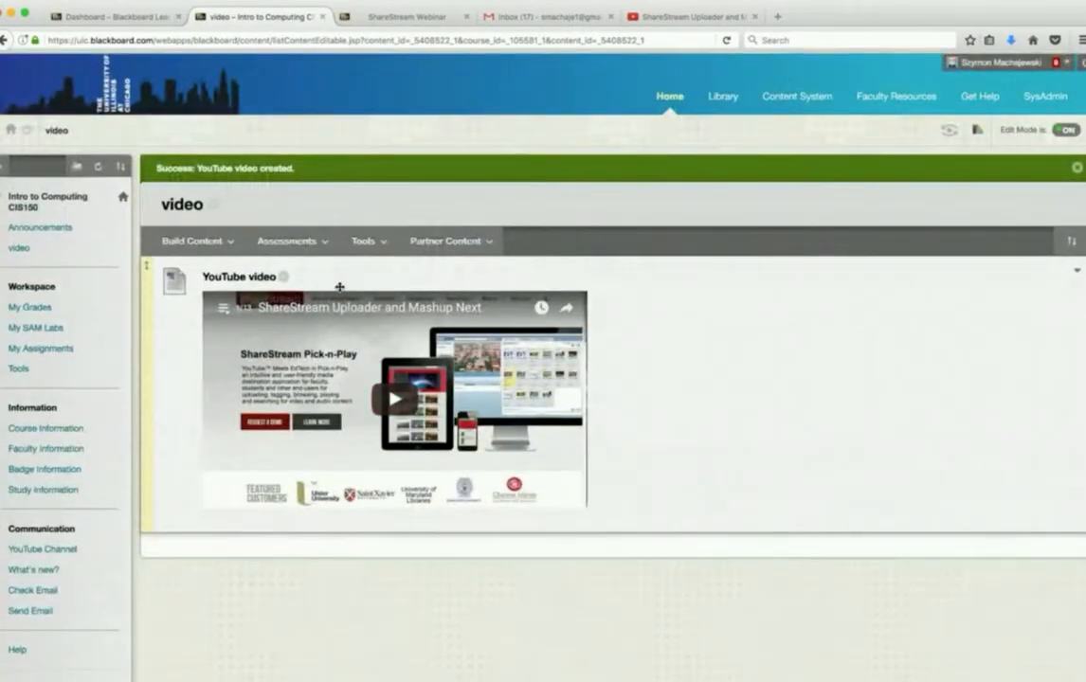
left_click(366, 244)
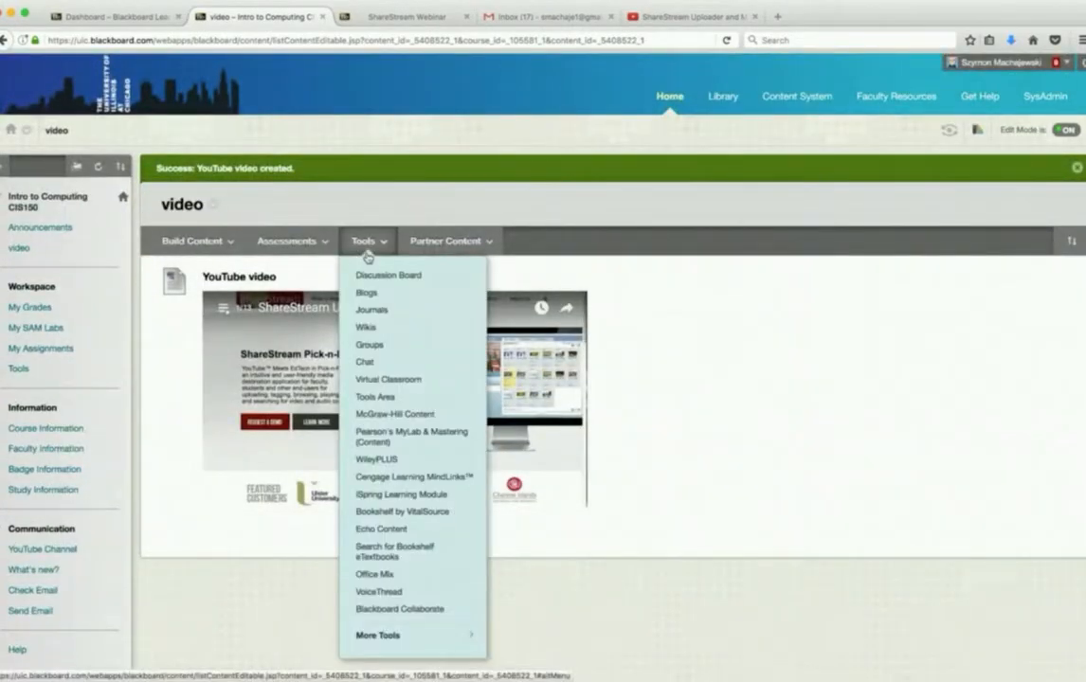
- Create a ShareStream Mashup in the video area by uploading a media file titled "video3" and adding it to the page
left_click(212, 244)
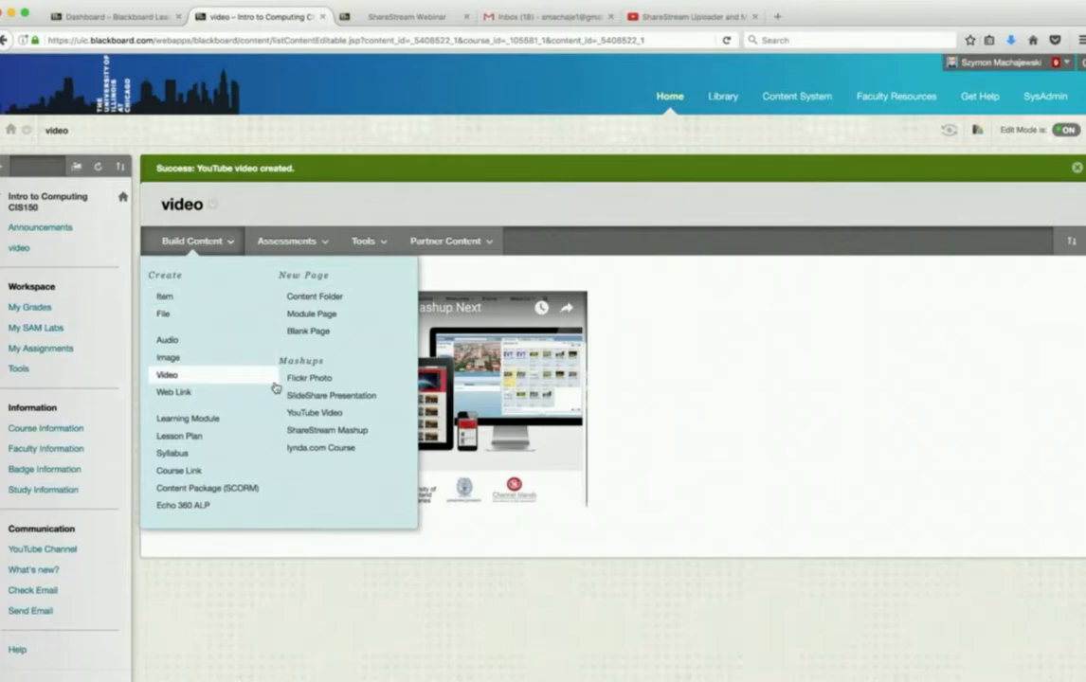
left_click(375, 434)
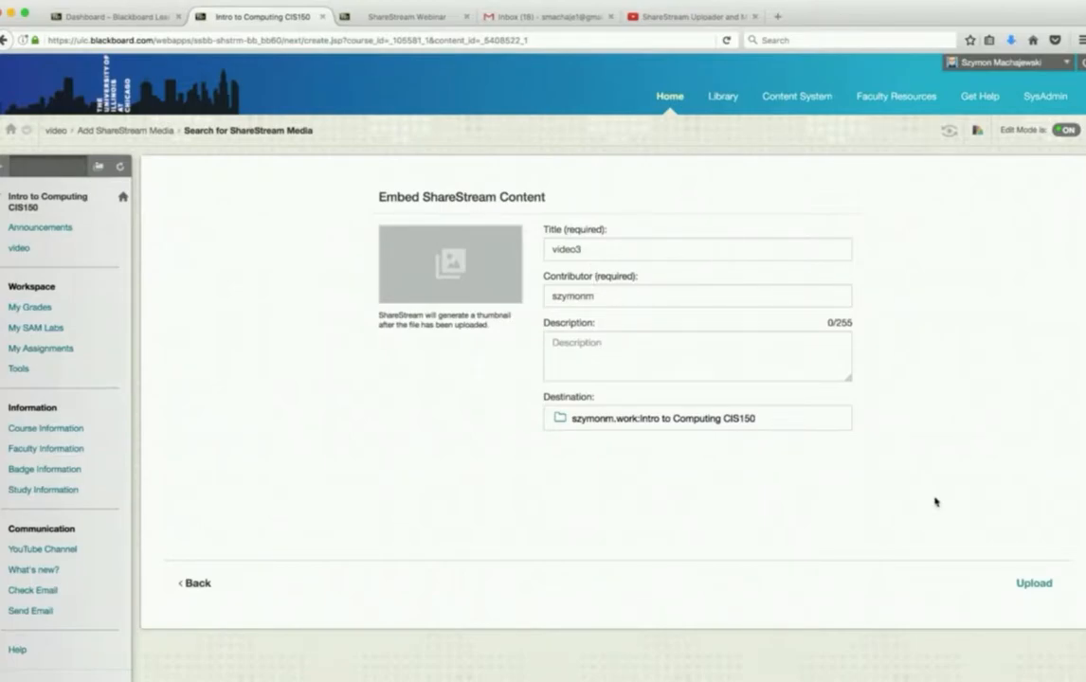
left_click(1035, 585)
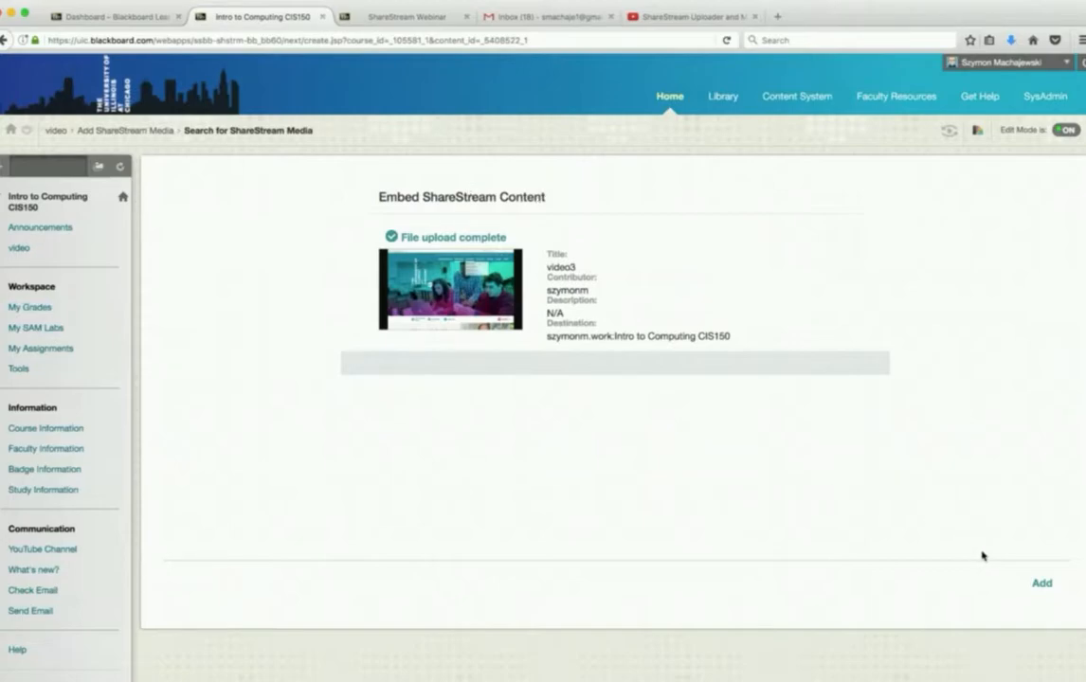
left_click(1039, 582)
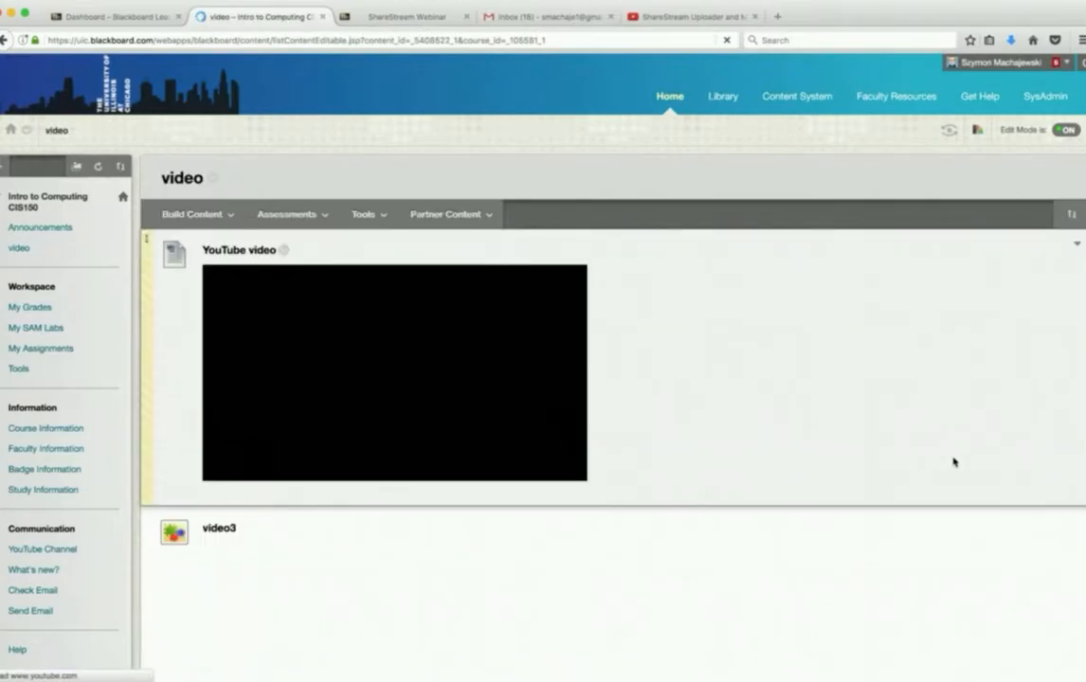
- Review the embedded YouTube video and video3 items in the video content area
scroll(953, 461, "down", 3)
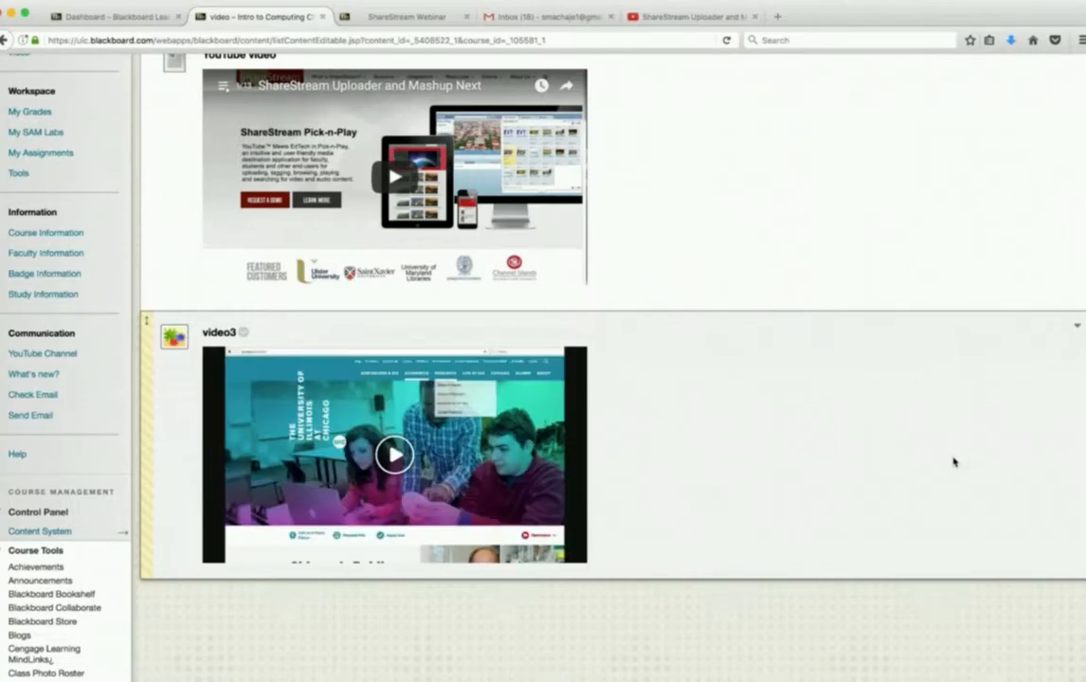
scroll(954, 462, "up", 5)
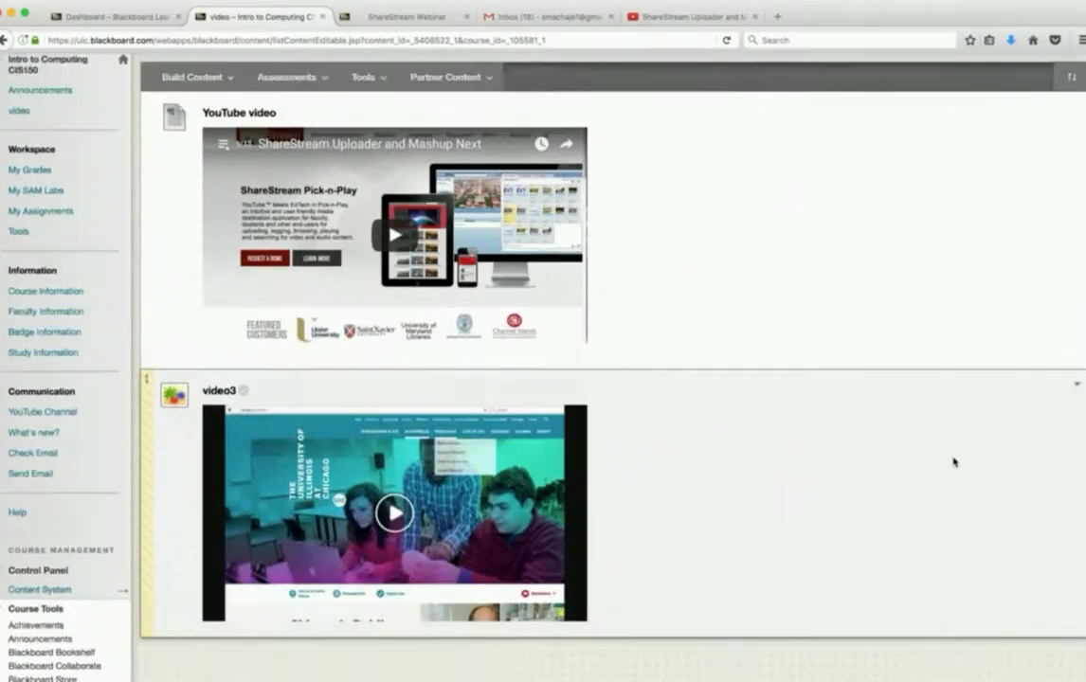
mouse_move(206, 217)
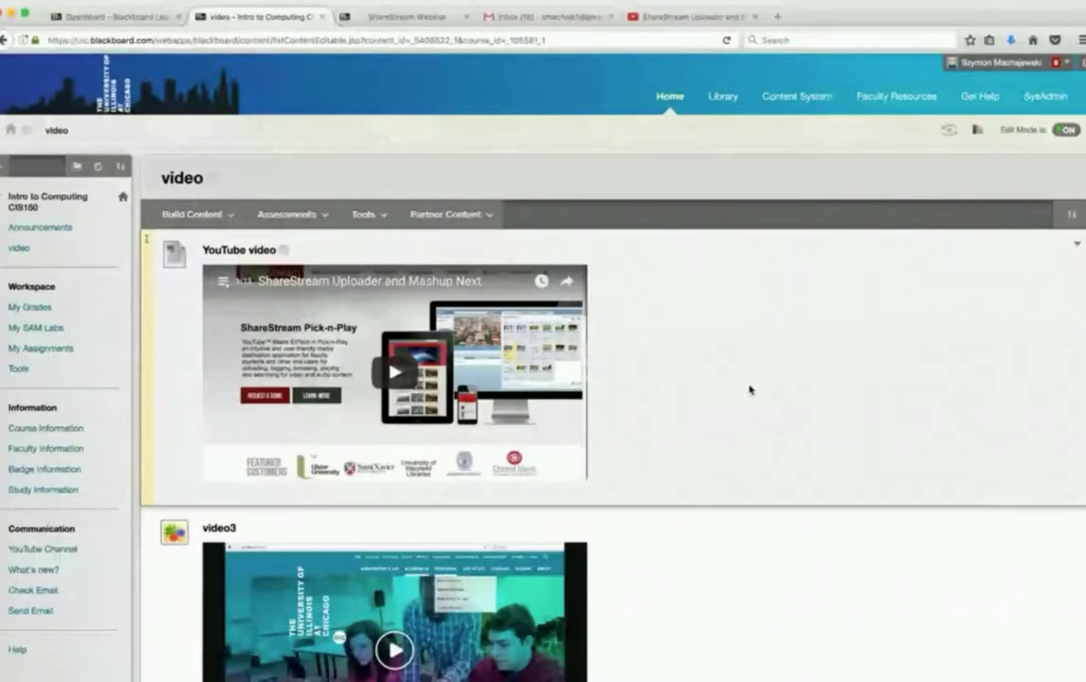
scroll(749, 389, "down", 5)
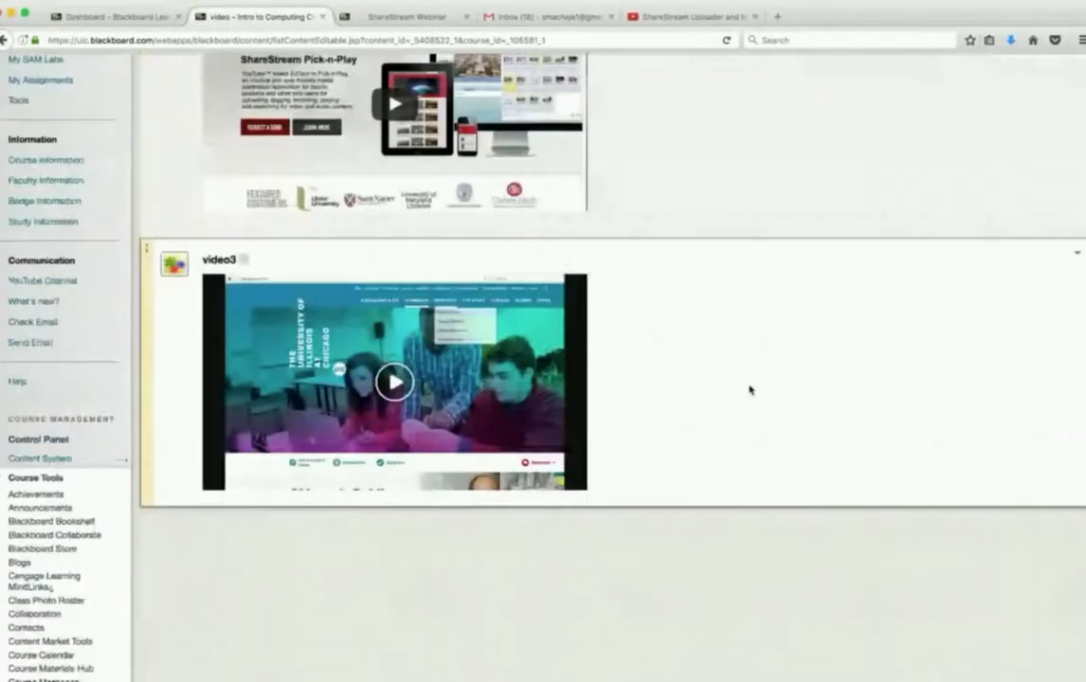
scroll(749, 389, "down", 1)
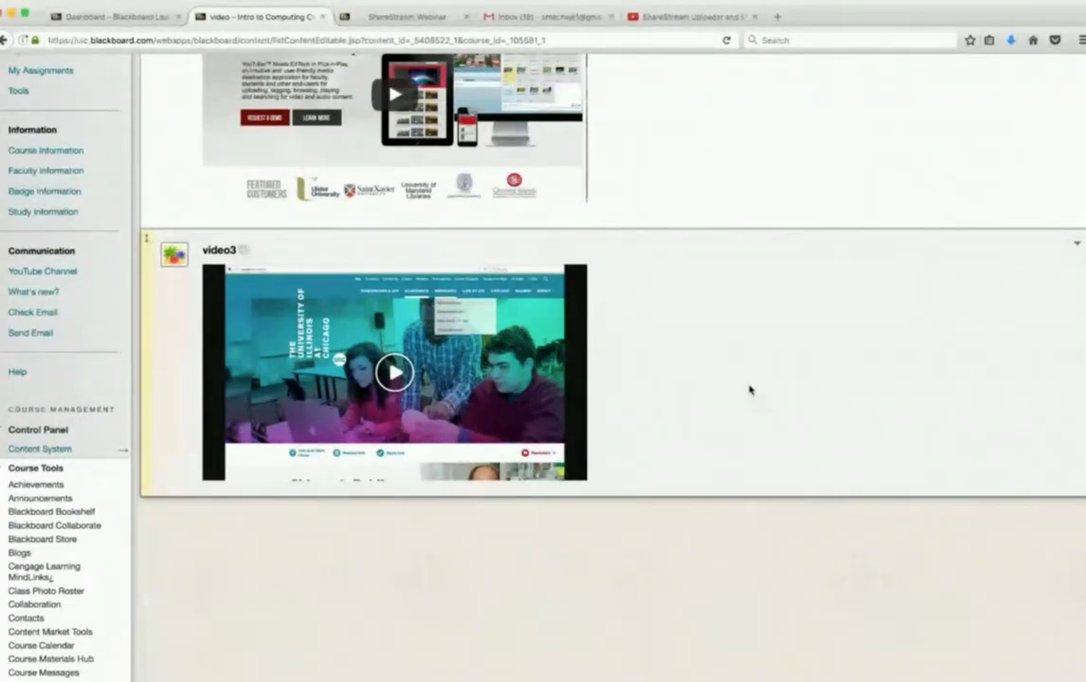
scroll(749, 389, "up", 1)
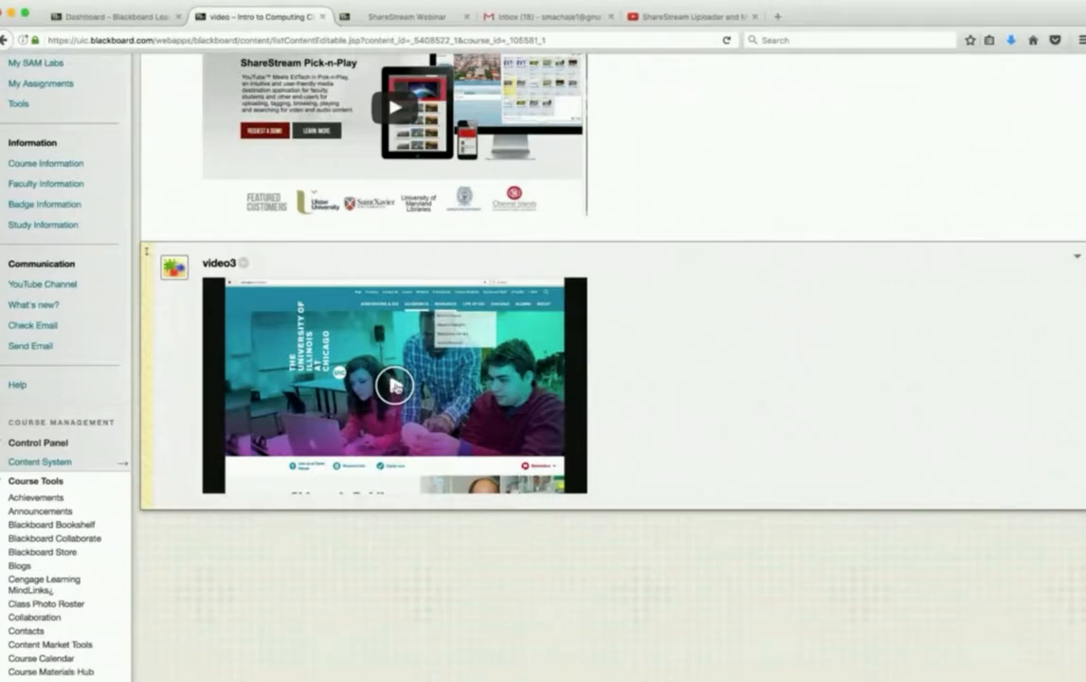
scroll(820, 349, "up", 3)
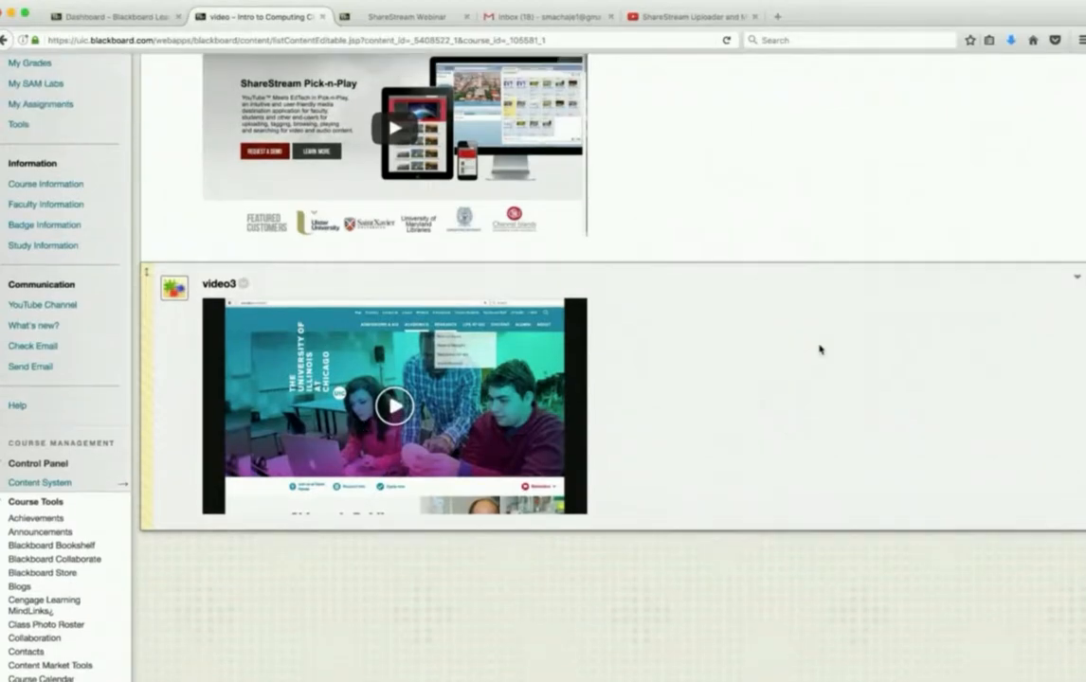
scroll(821, 350, "up", 4)
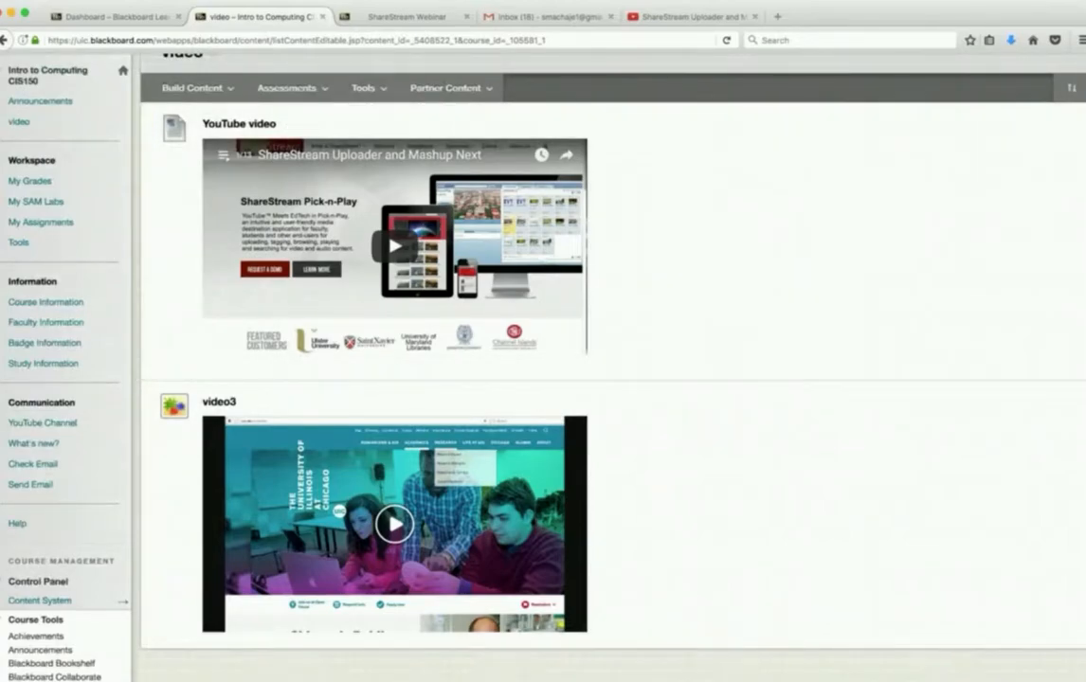
left_click(675, 663)
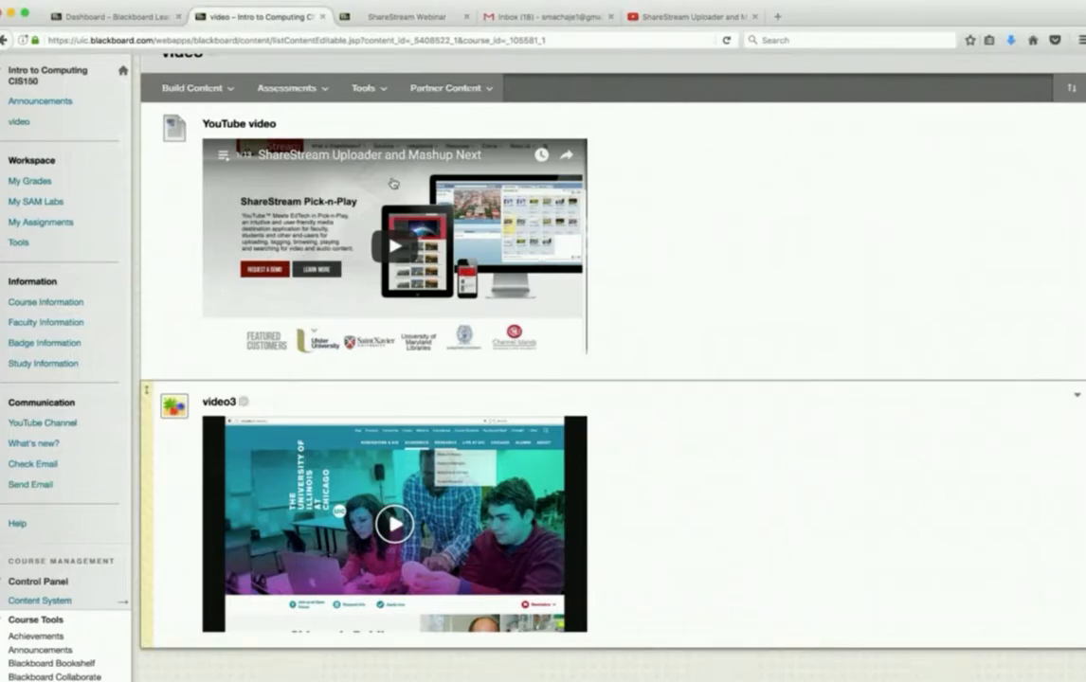
scroll(705, 180, "up", 2)
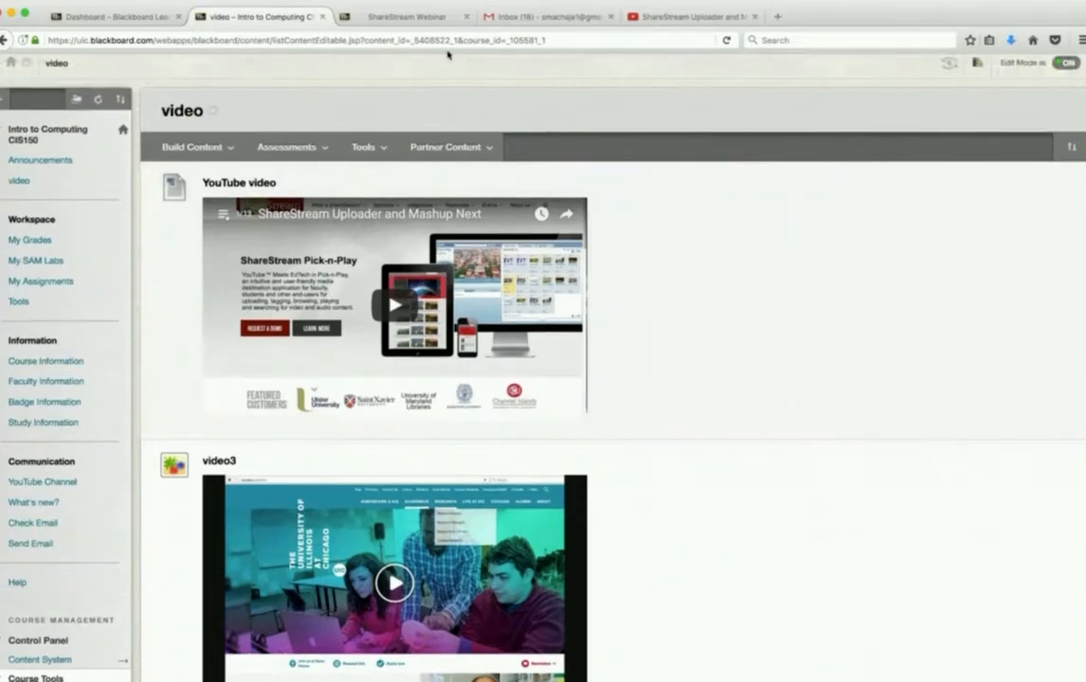
- Switch to the ShareStream Webinar course and launch ShareStream Pick-n-Play through its ShareStream Video course tool
left_click(409, 17)
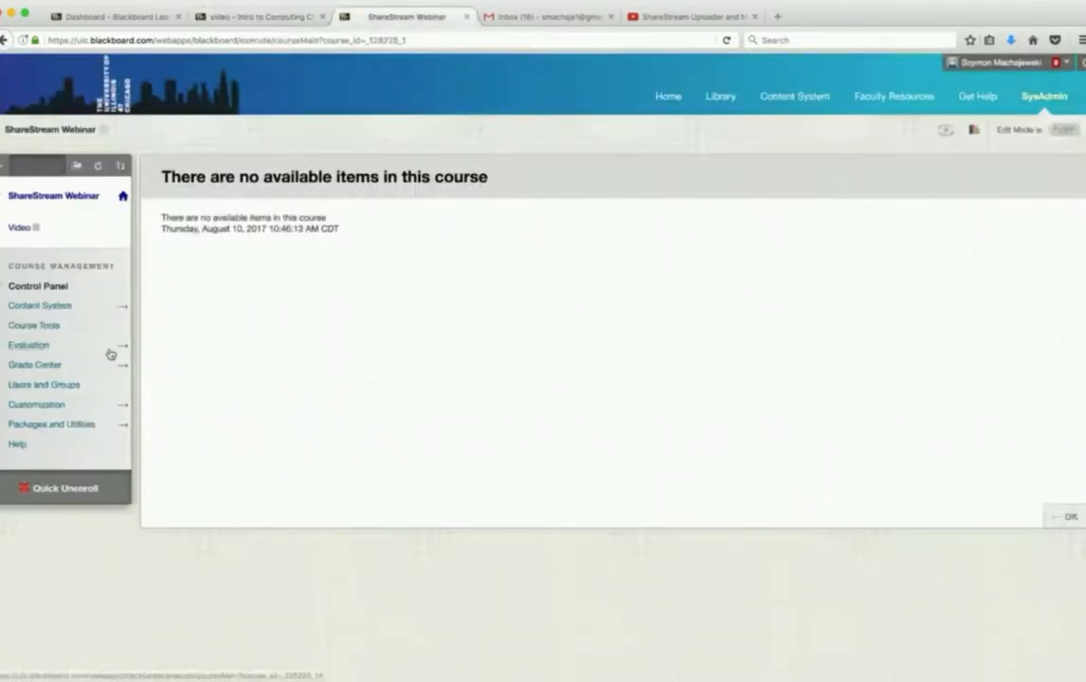
left_click(29, 325)
scroll(103, 351, "down", 5)
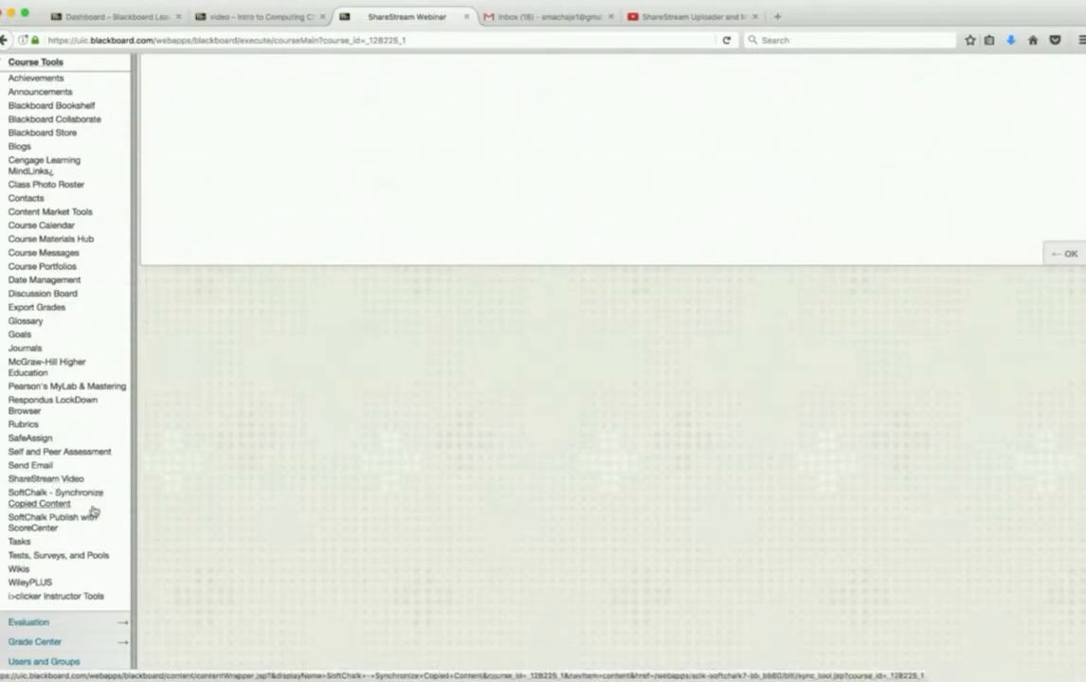
left_click(44, 481)
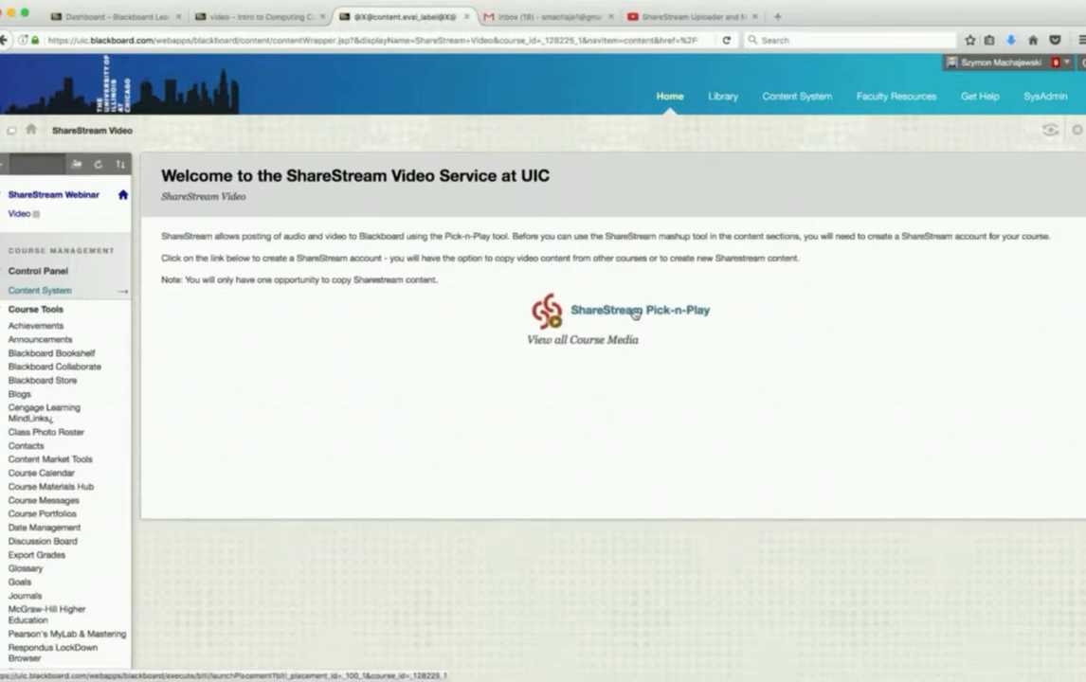
left_click(634, 314)
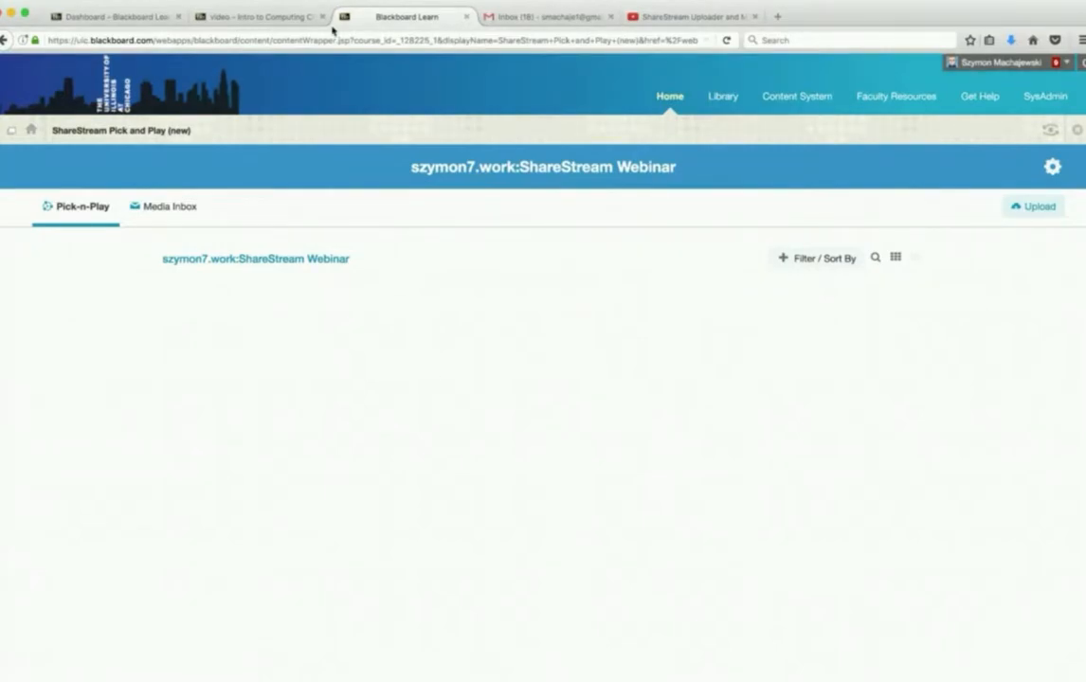
- Return to the Intro to Computing video area and look over its two video items and the assessment and content types available for adding
left_click(279, 20)
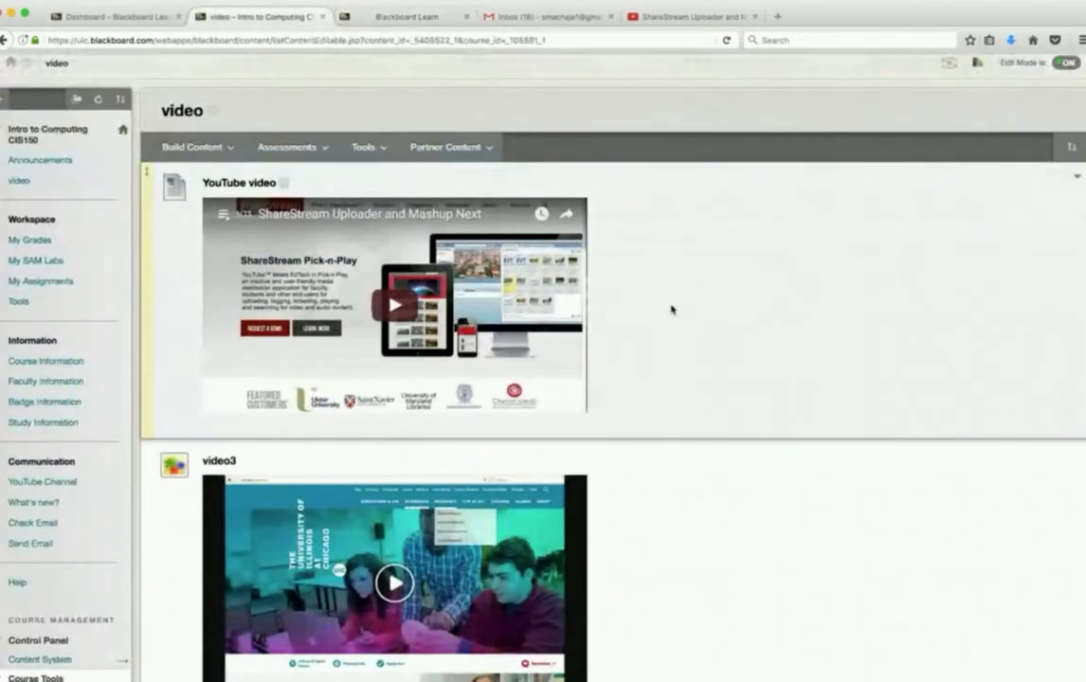
scroll(671, 309, "down", 5)
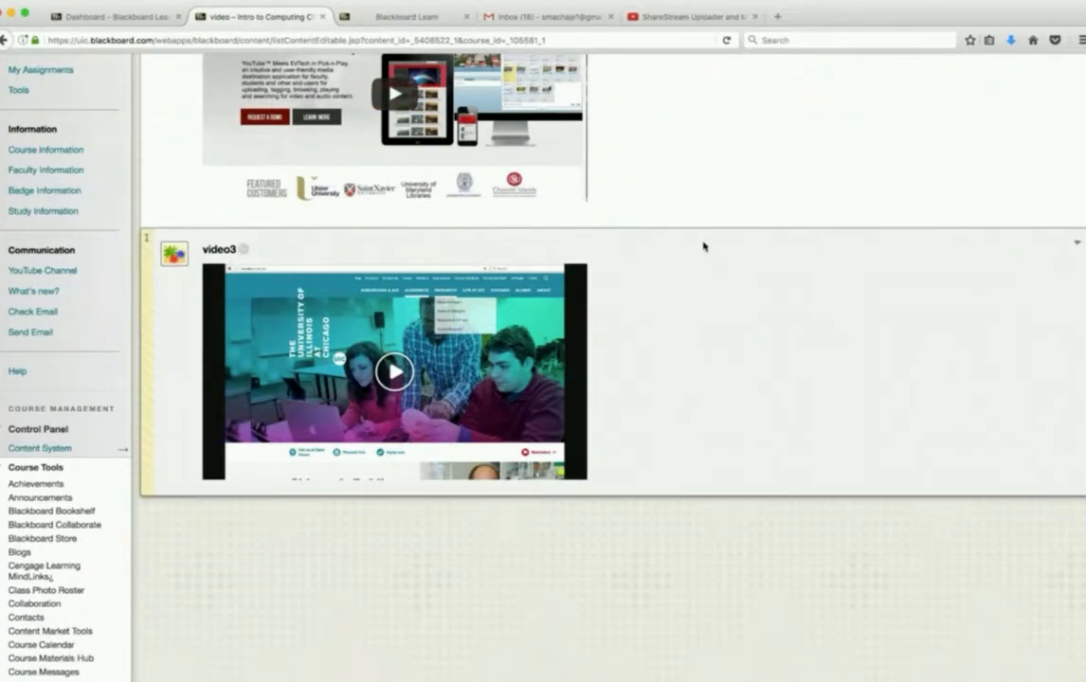
scroll(703, 246, "up", 3)
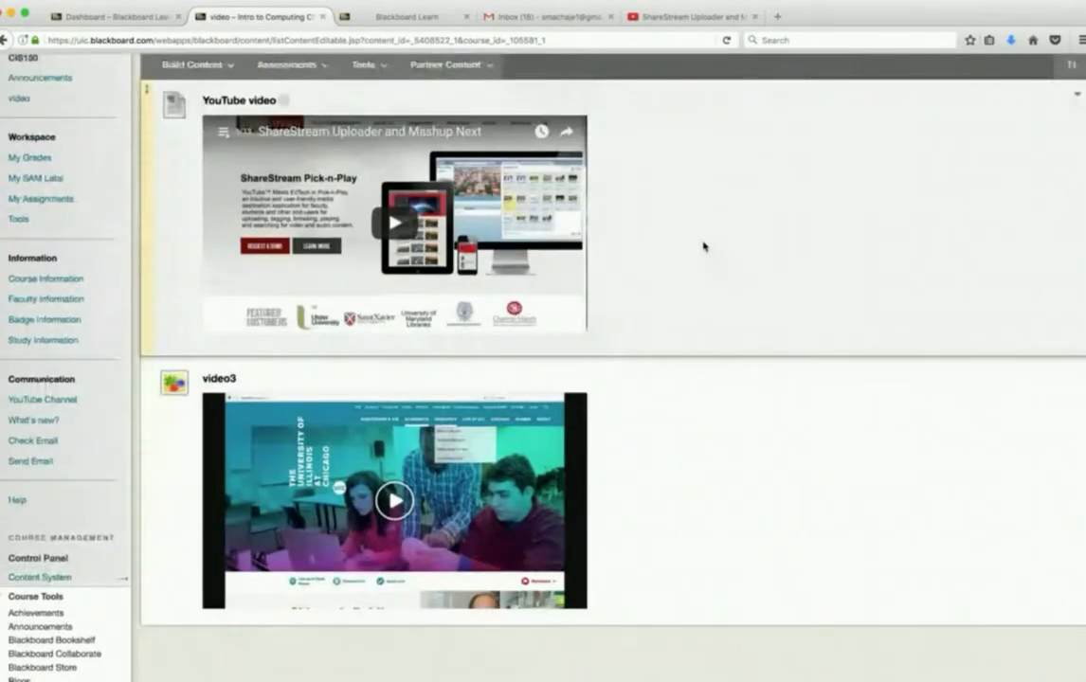
scroll(703, 246, "up", 1)
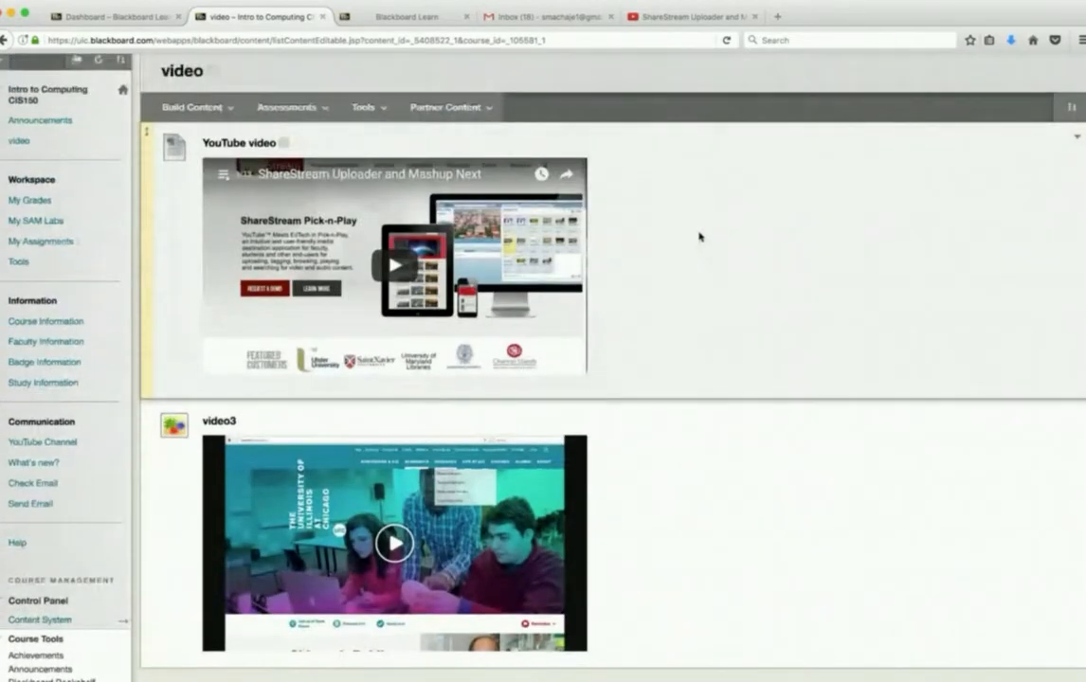
left_click(280, 108)
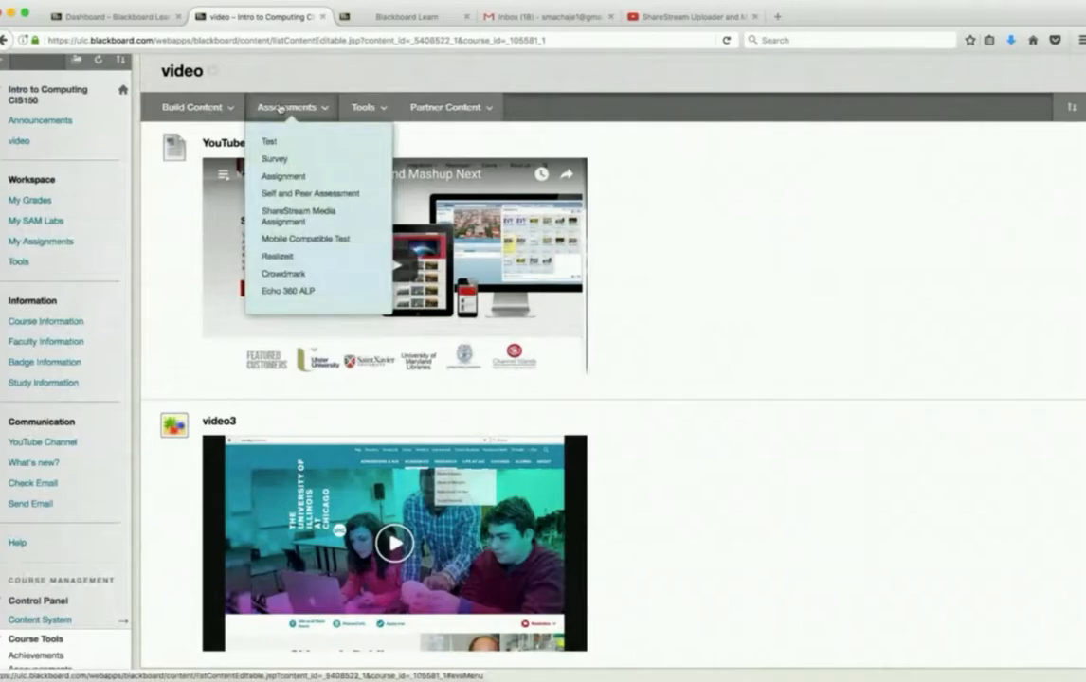
left_click(213, 107)
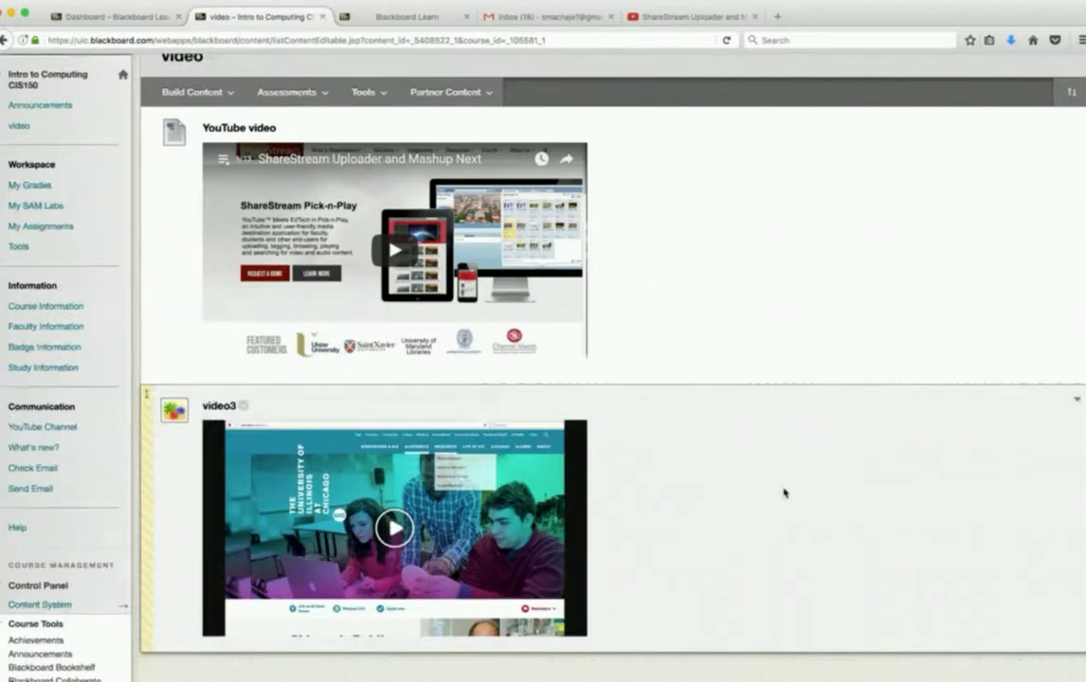
- Open ShareStream Pick and Play (new) from the Intro to Computing course's tools page to view the course media
scroll(783, 491, "up", 2)
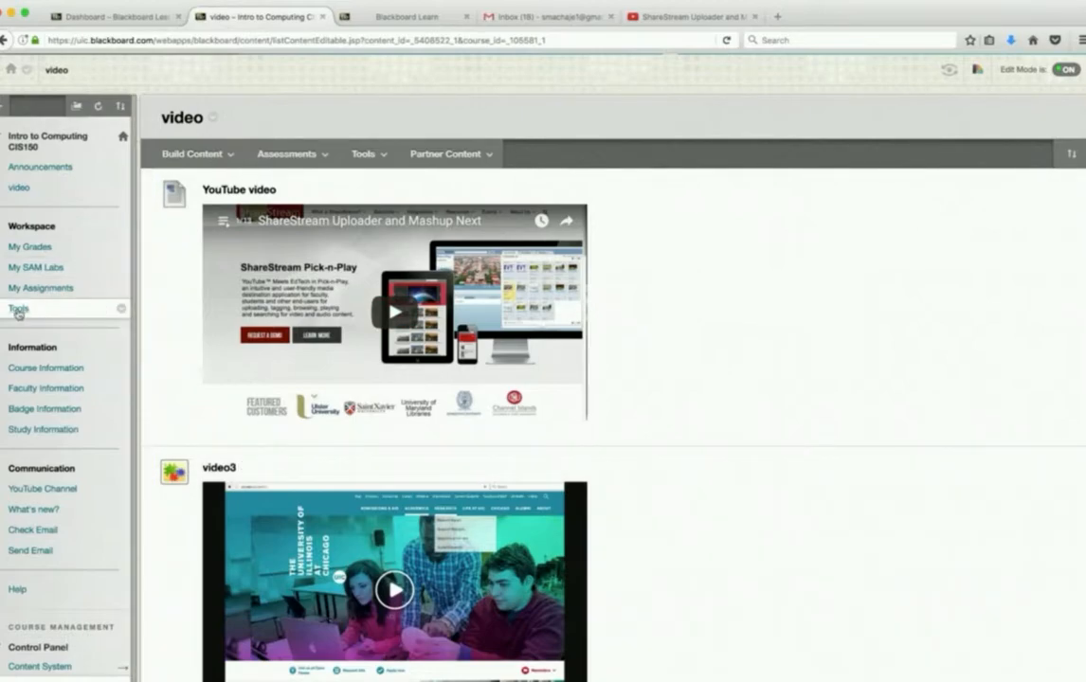
left_click(18, 310)
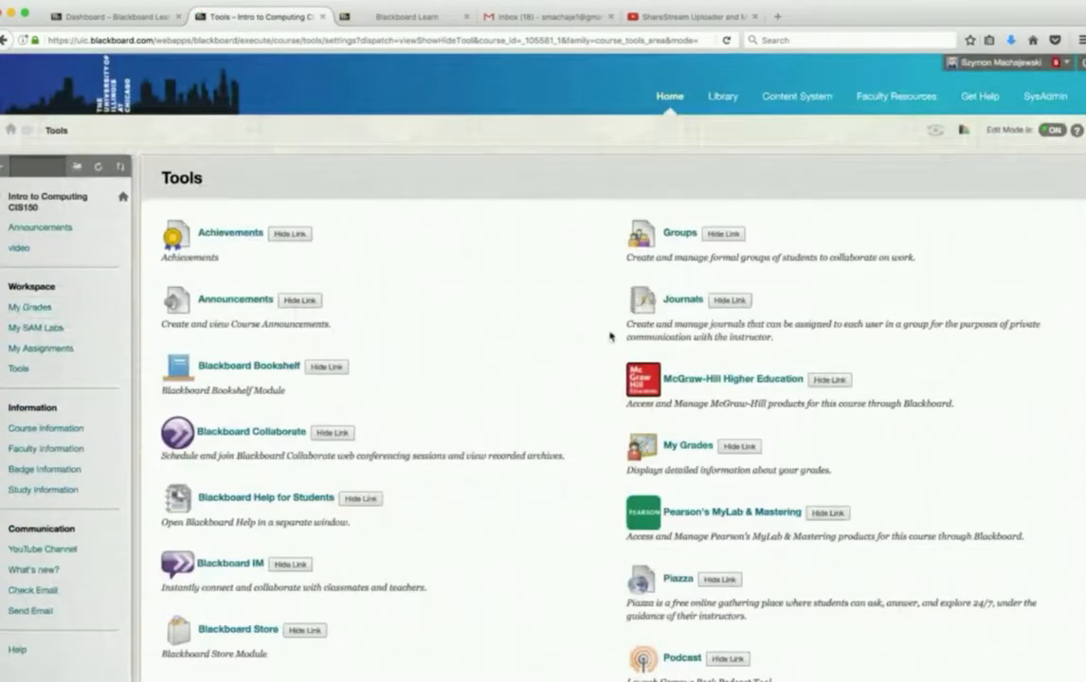
scroll(611, 335, "down", 10)
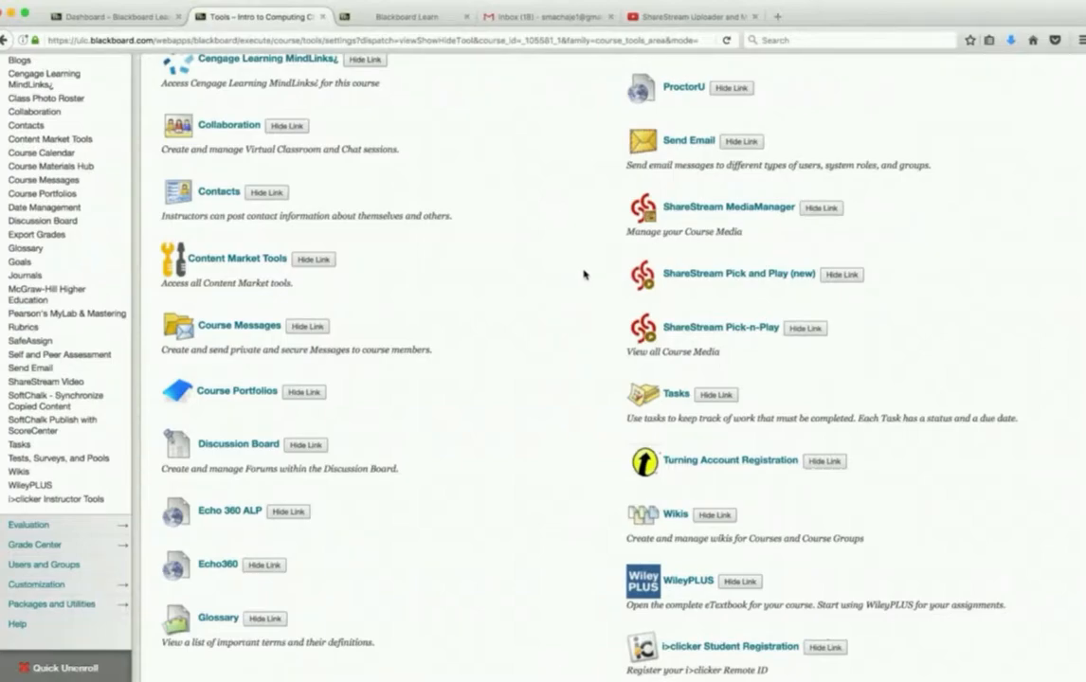
left_click(707, 274)
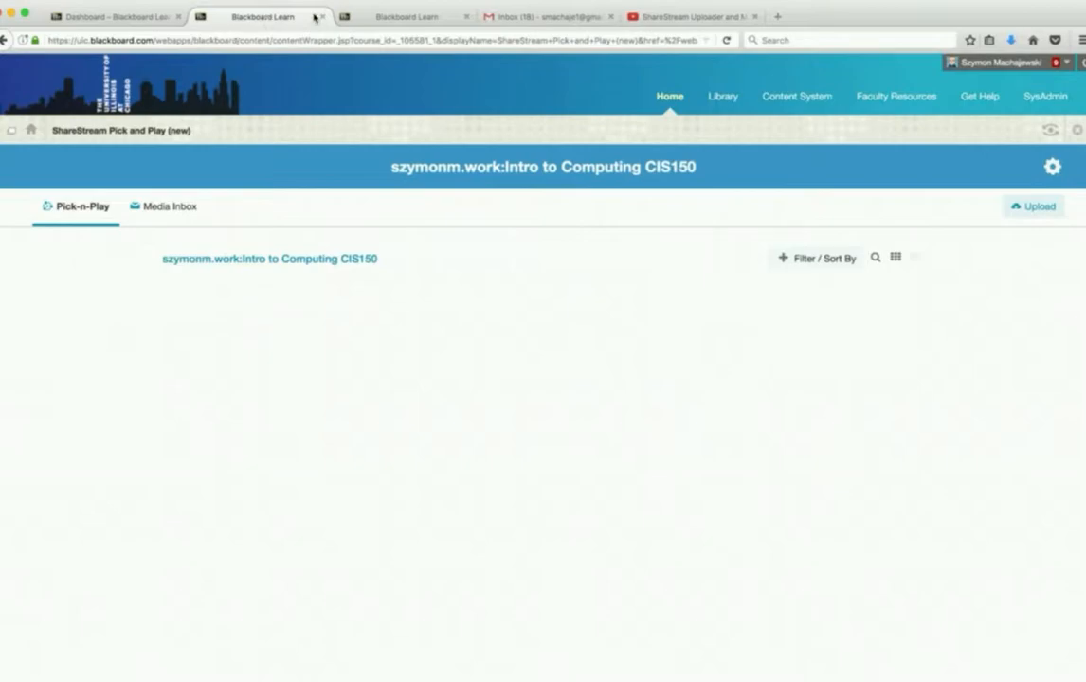
- Open the older ShareStream Pick-n-Play from the course's tools page, view its media upload form, and cancel the upload
left_click(31, 133)
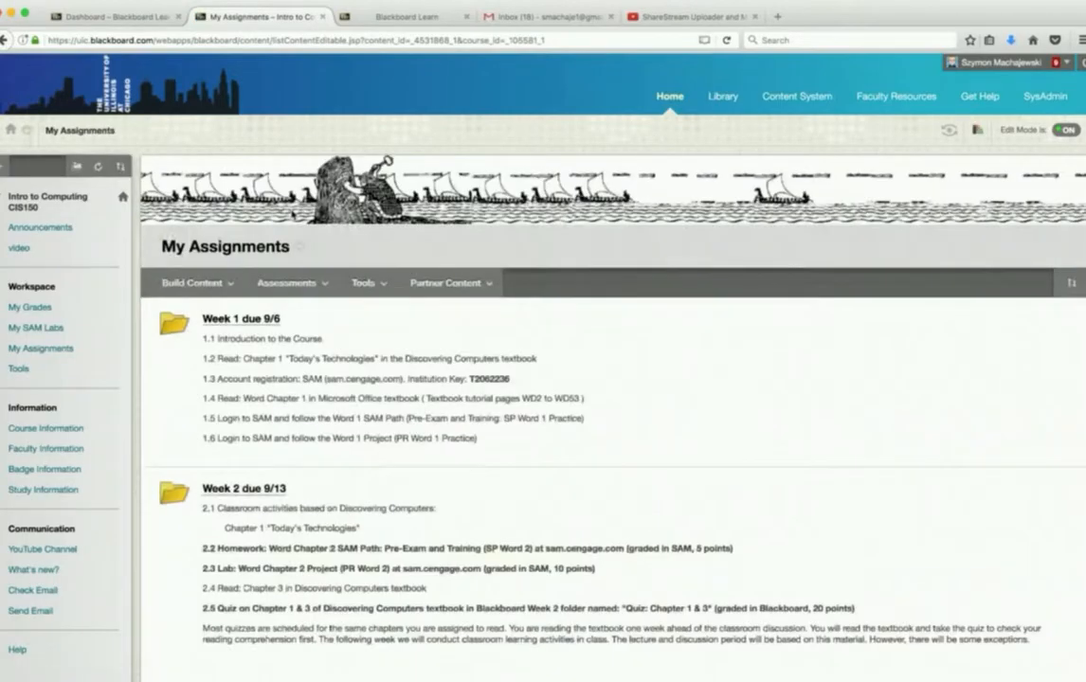
left_click(21, 369)
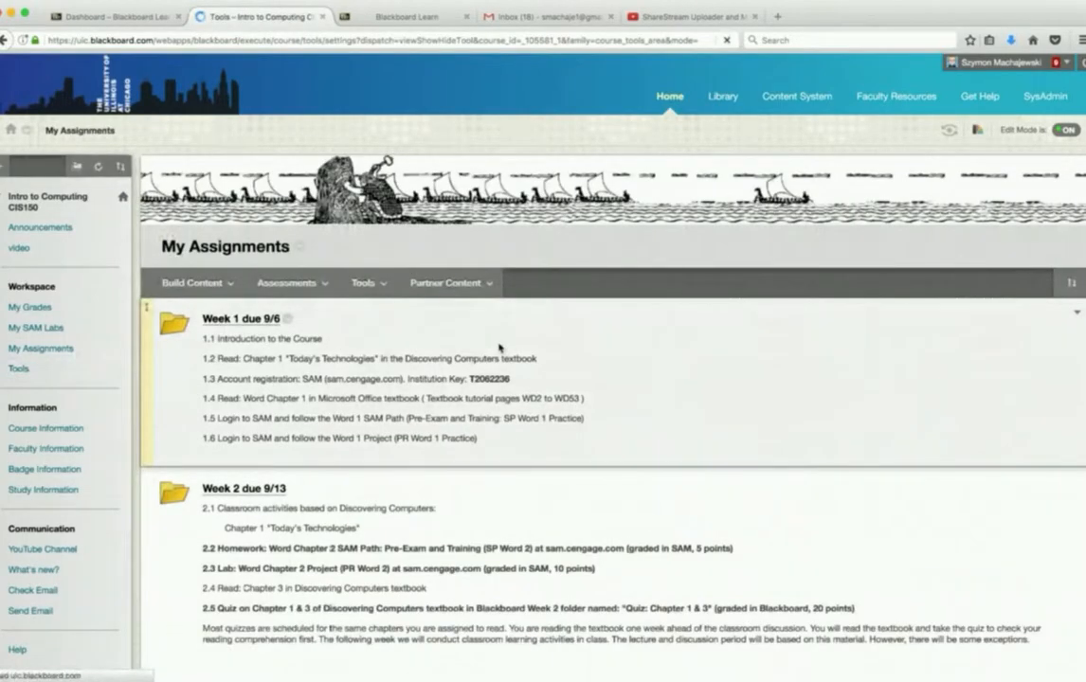
scroll(569, 356, "down", 10)
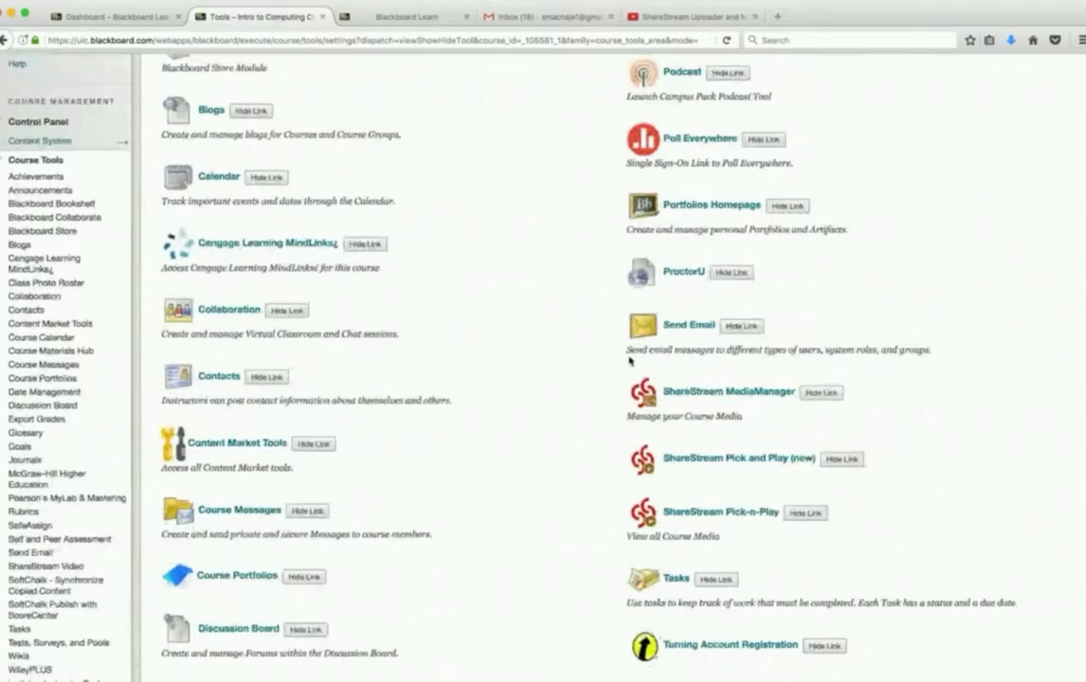
left_click(699, 513)
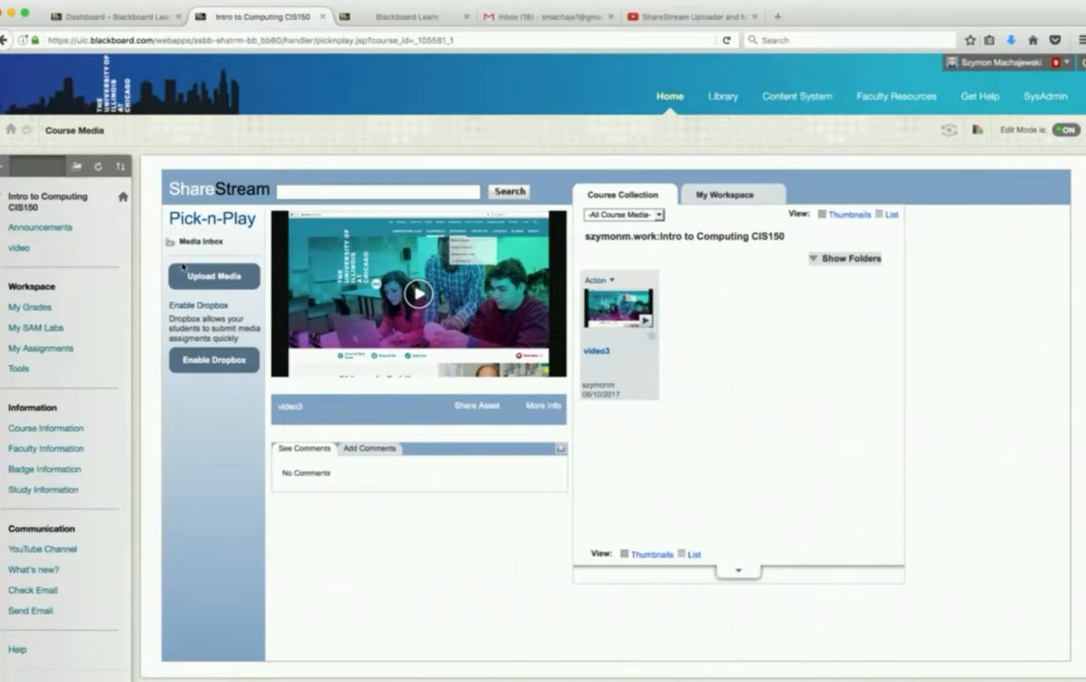
left_click(209, 279)
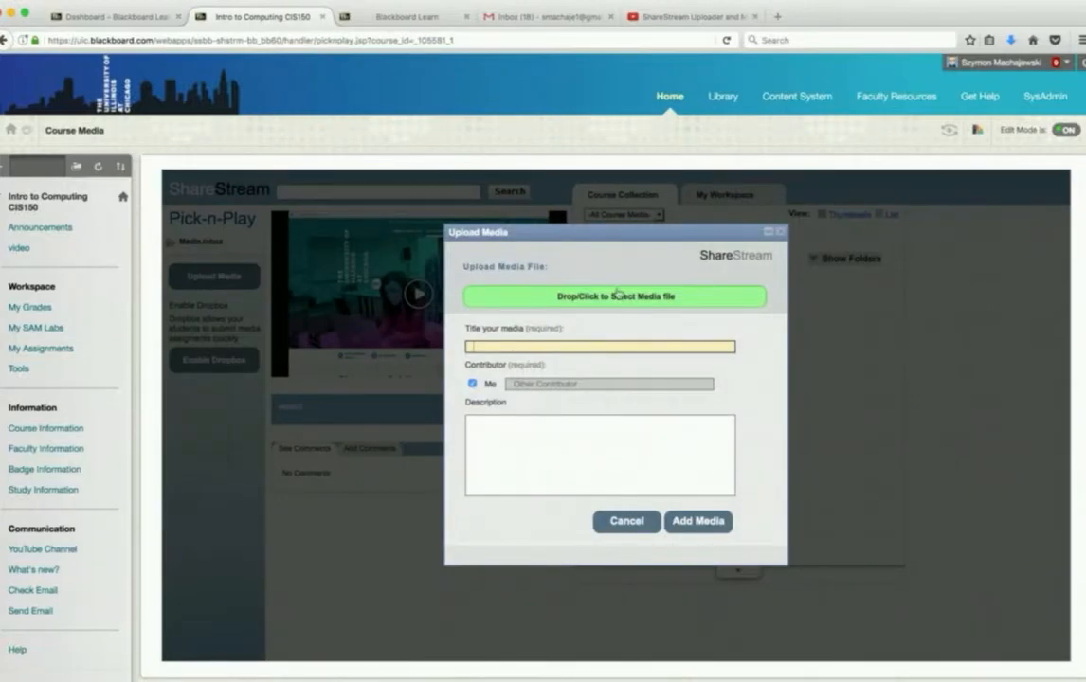
left_click(625, 520)
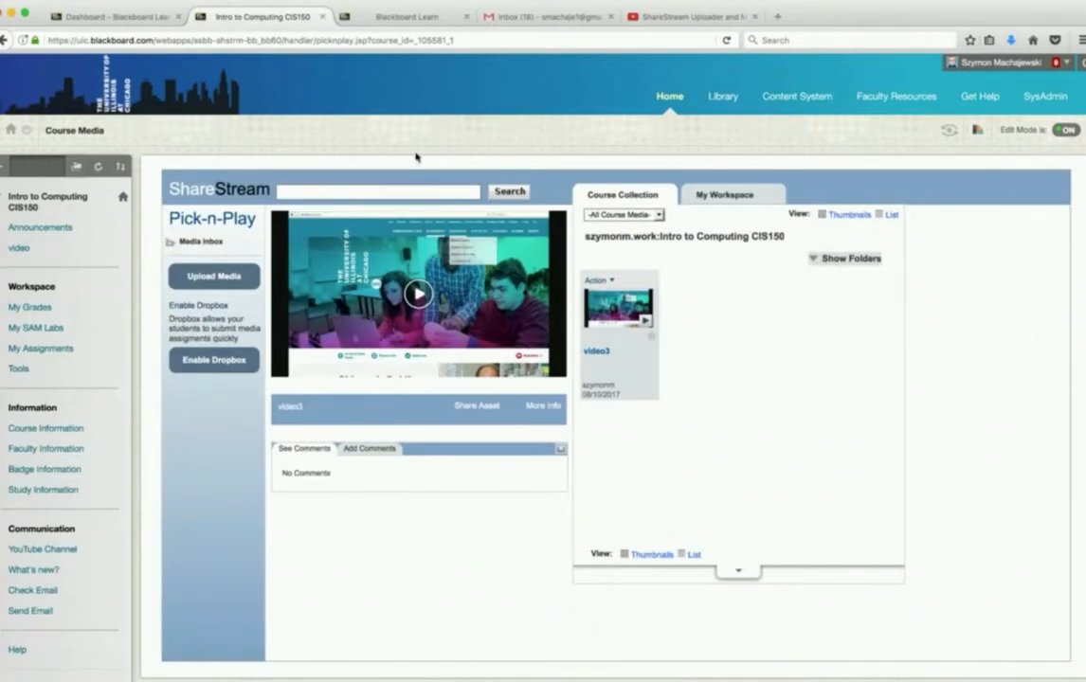
- Examine the ShareStream entries on the course's tools page and open ShareStream Video from the instructor's course tools
left_click(20, 369)
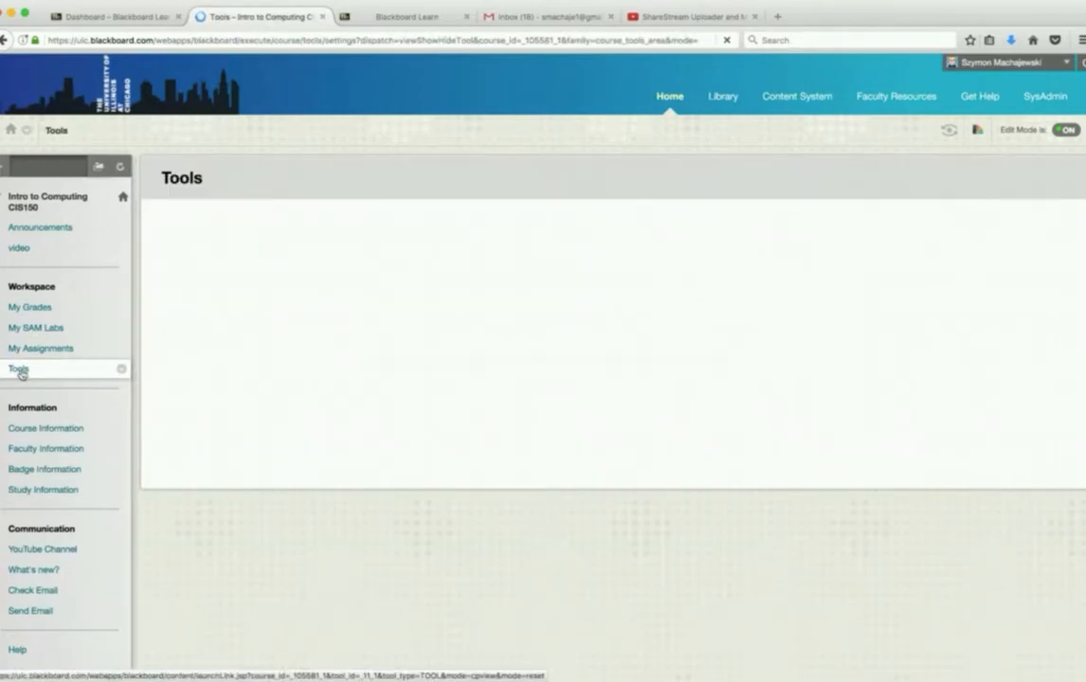
scroll(650, 311, "down", 4)
scroll(649, 311, "down", 5)
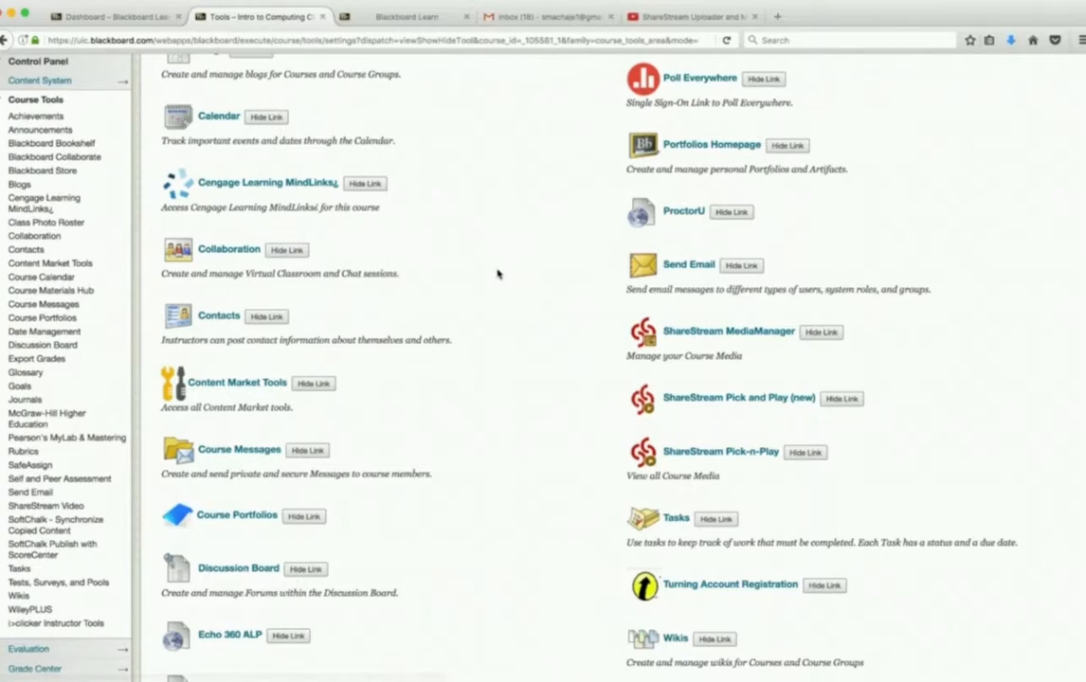
scroll(498, 272, "up", 7)
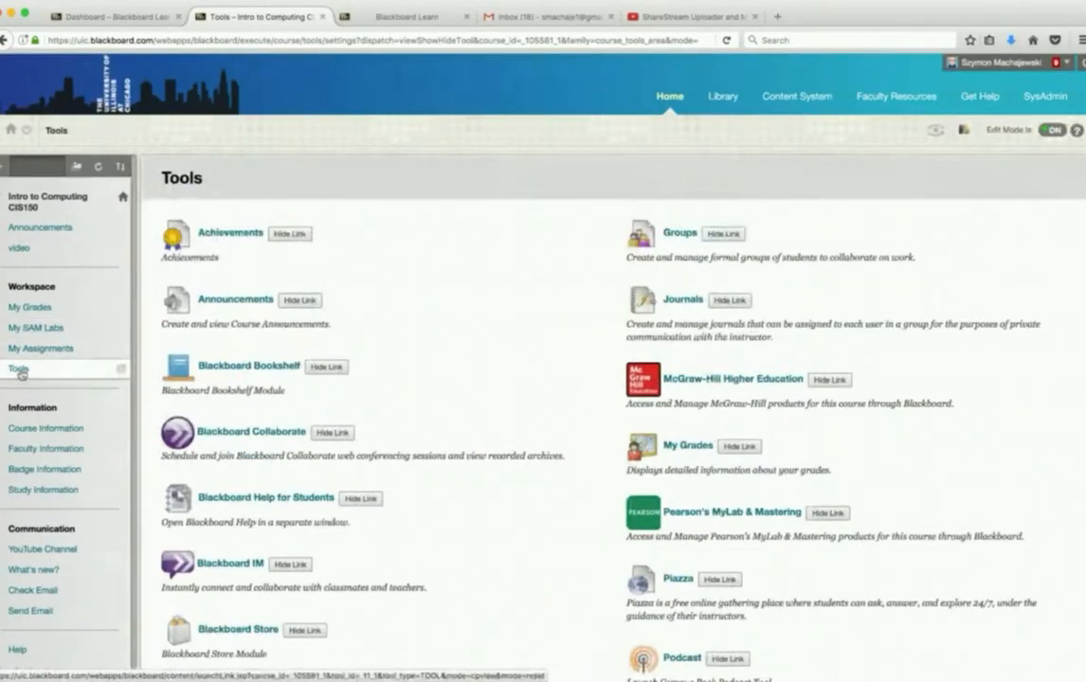
scroll(426, 409, "down", 1)
scroll(424, 409, "down", 8)
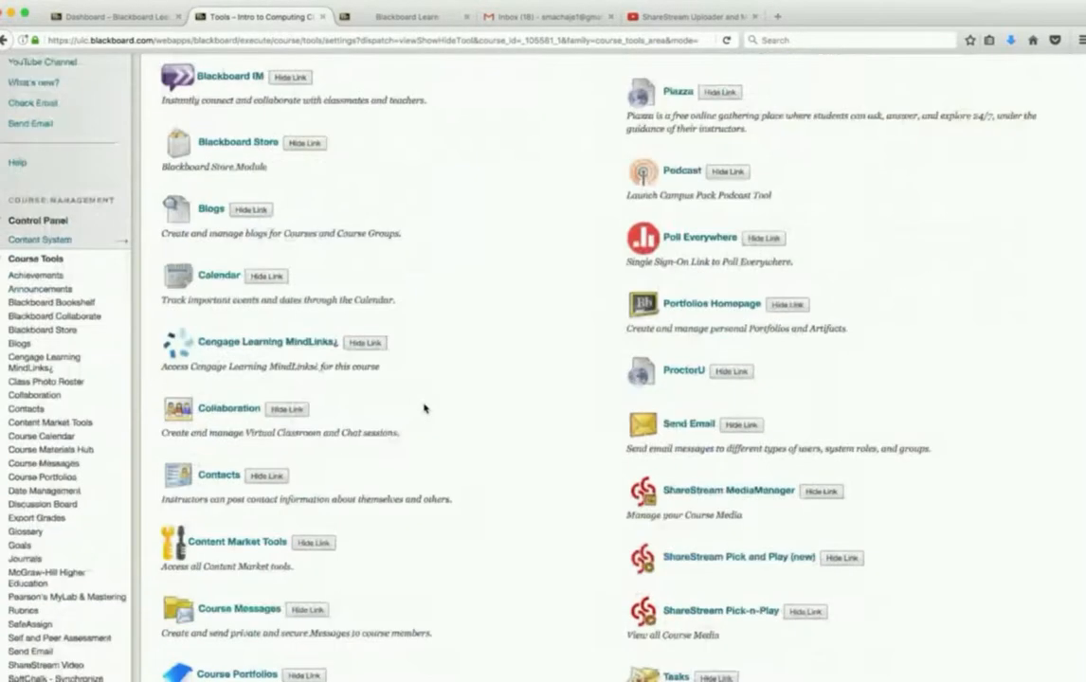
scroll(423, 408, "down", 3)
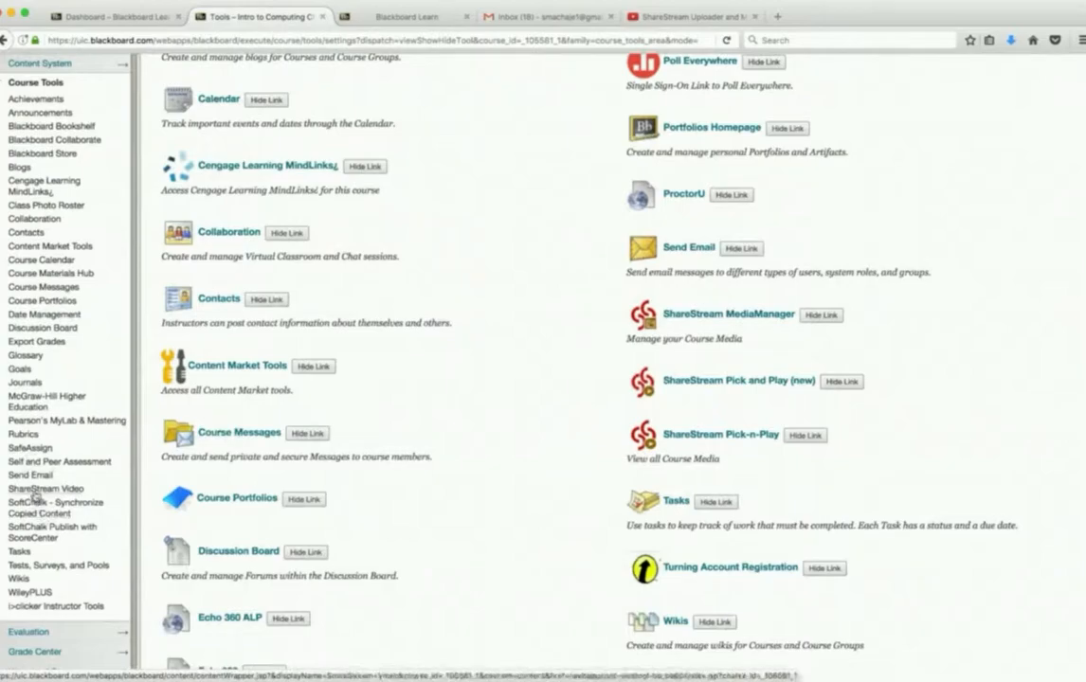
scroll(52, 495, "up", 1)
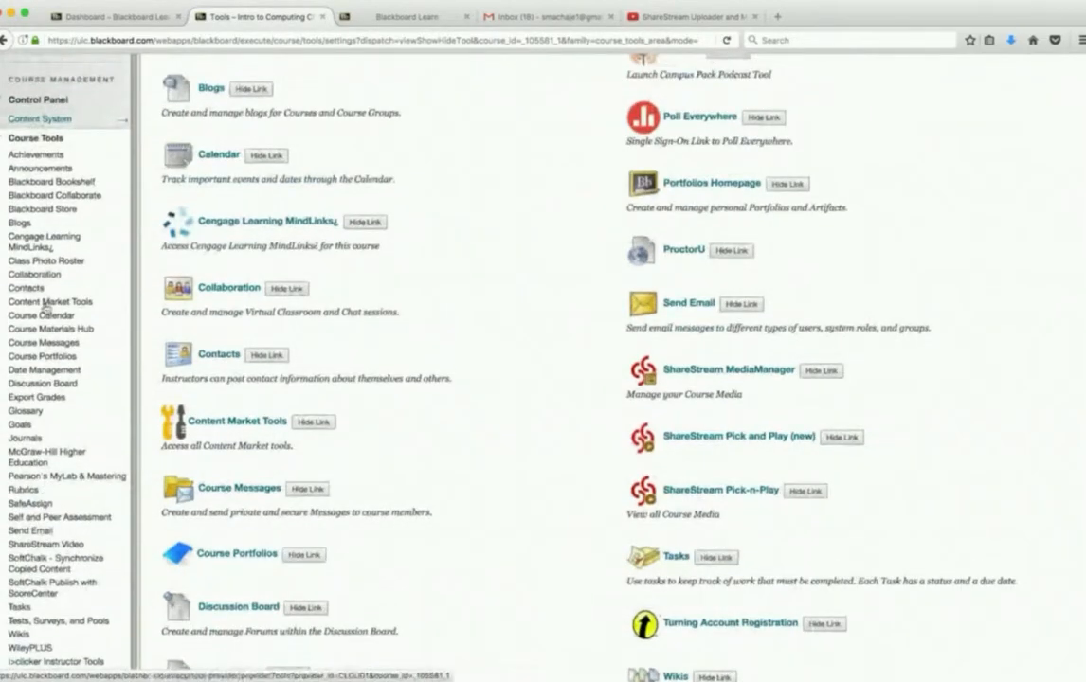
scroll(44, 309, "down", 2)
left_click(47, 468)
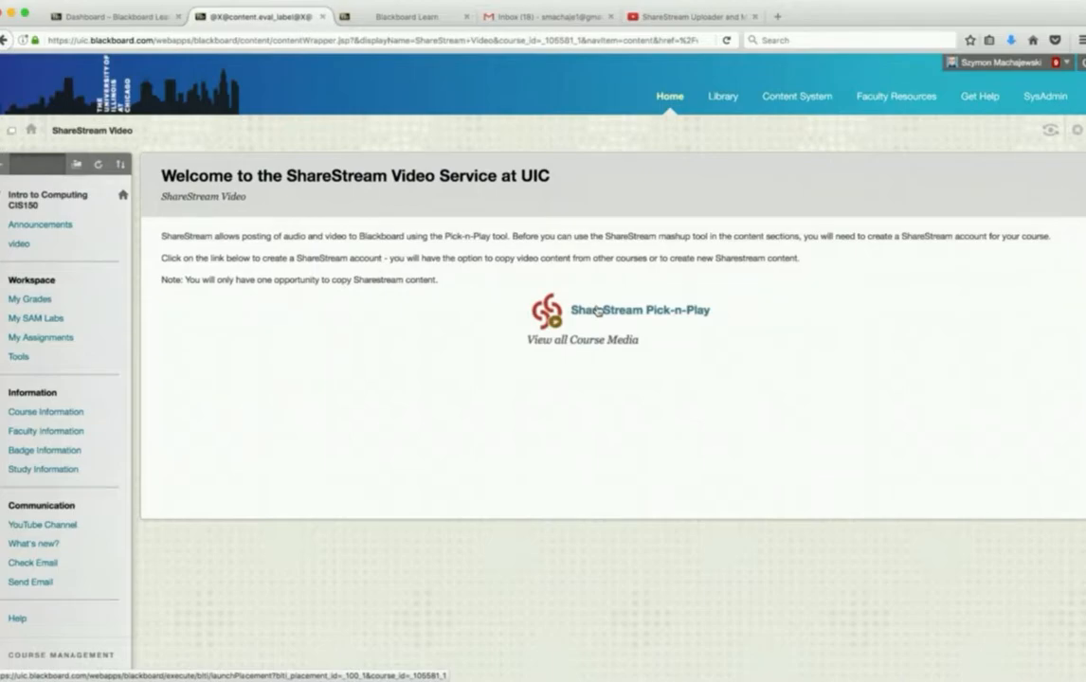
- Add a ShareStream Pick and Play (new) tool link to the Intro to Computing course's video content area
left_click(20, 245)
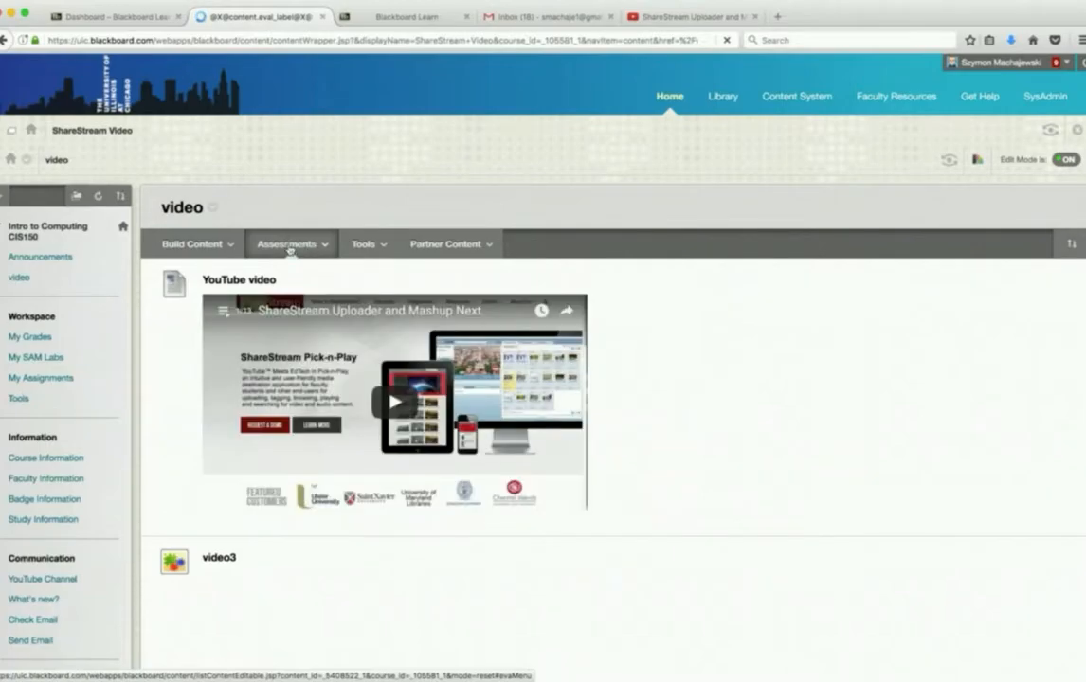
left_click(228, 247)
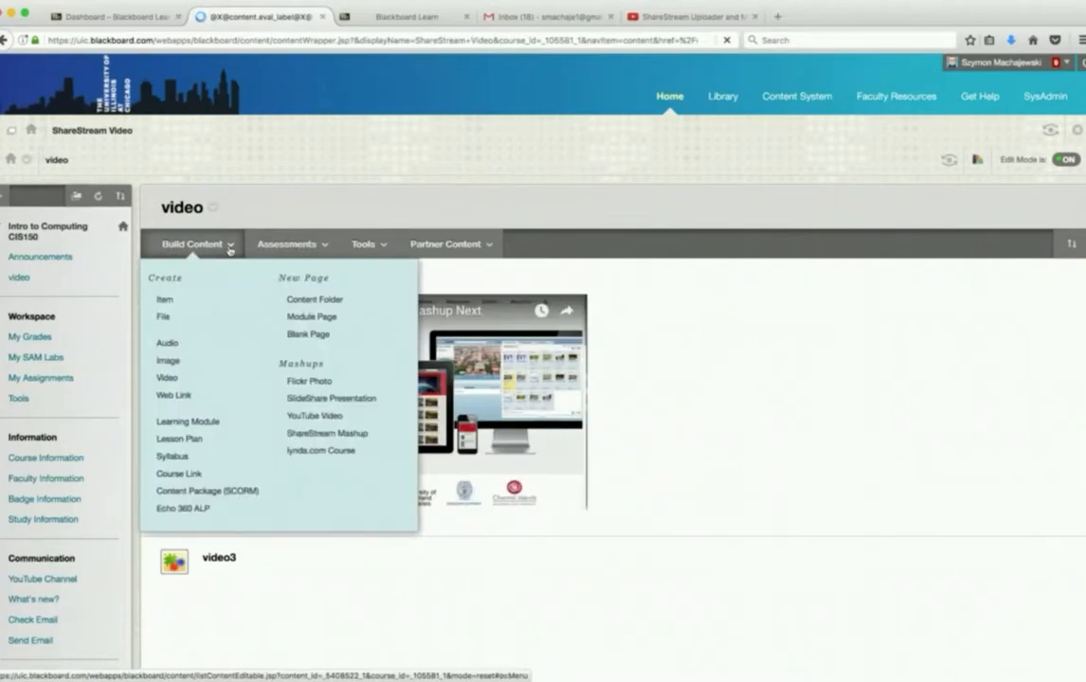
left_click(287, 245)
left_click(363, 248)
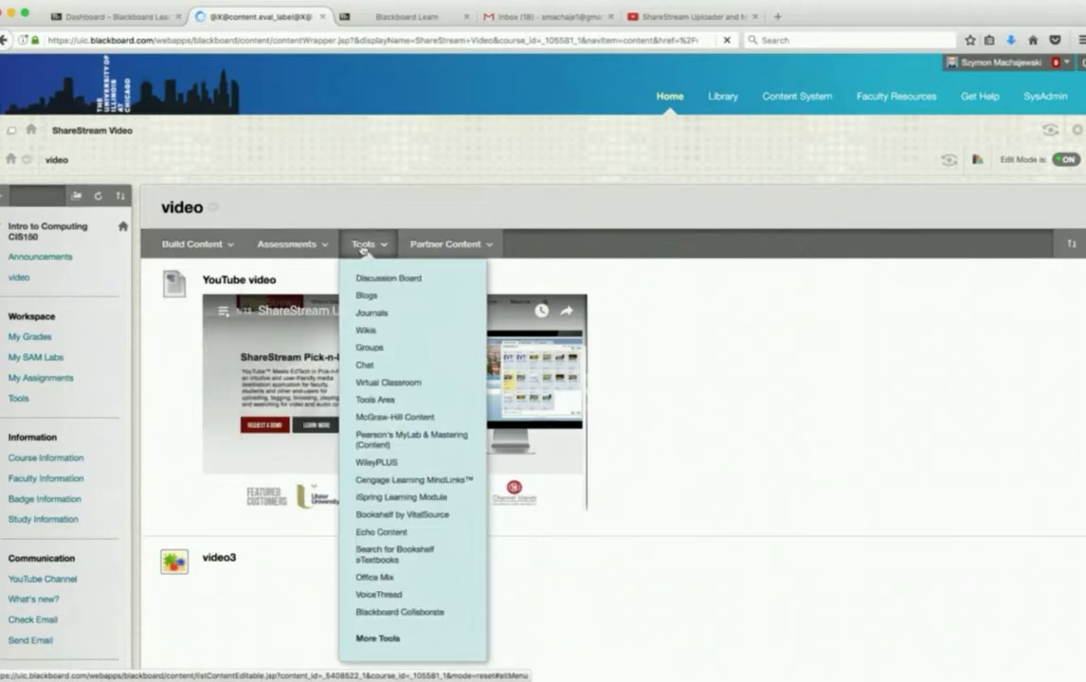
scroll(395, 456, "down", 1)
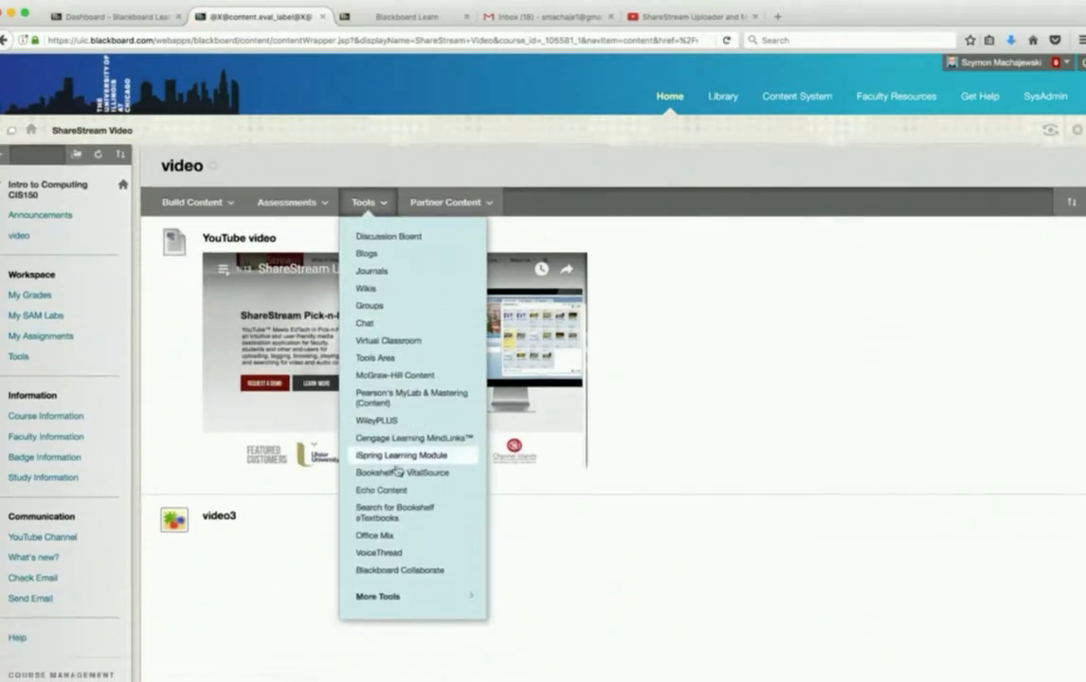
left_click(396, 600)
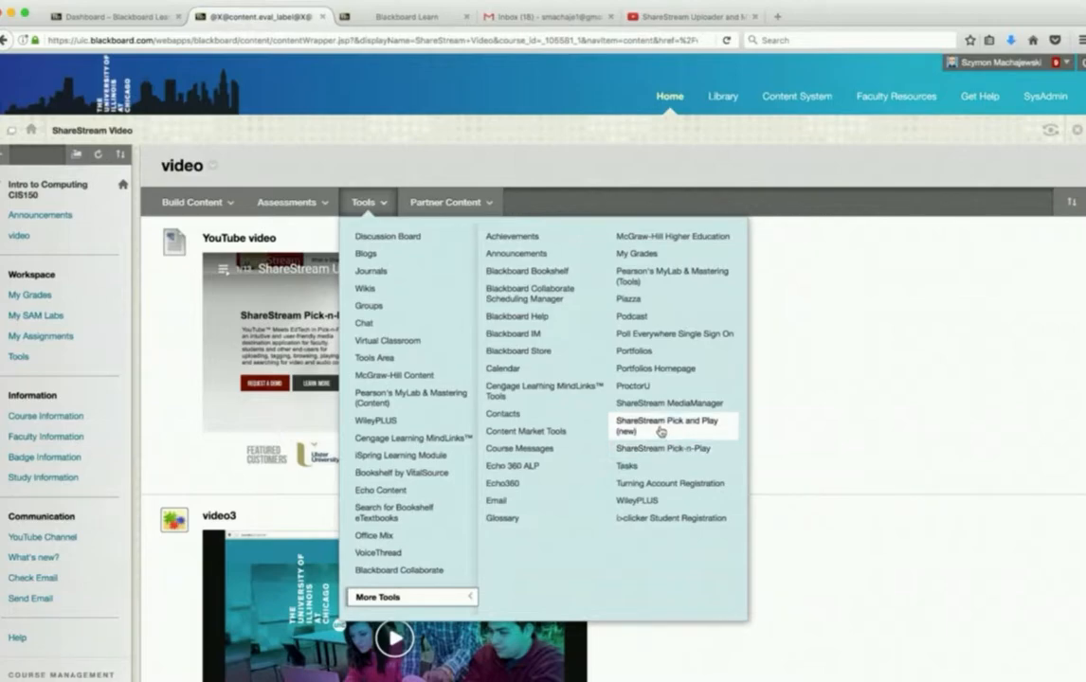
left_click(660, 432)
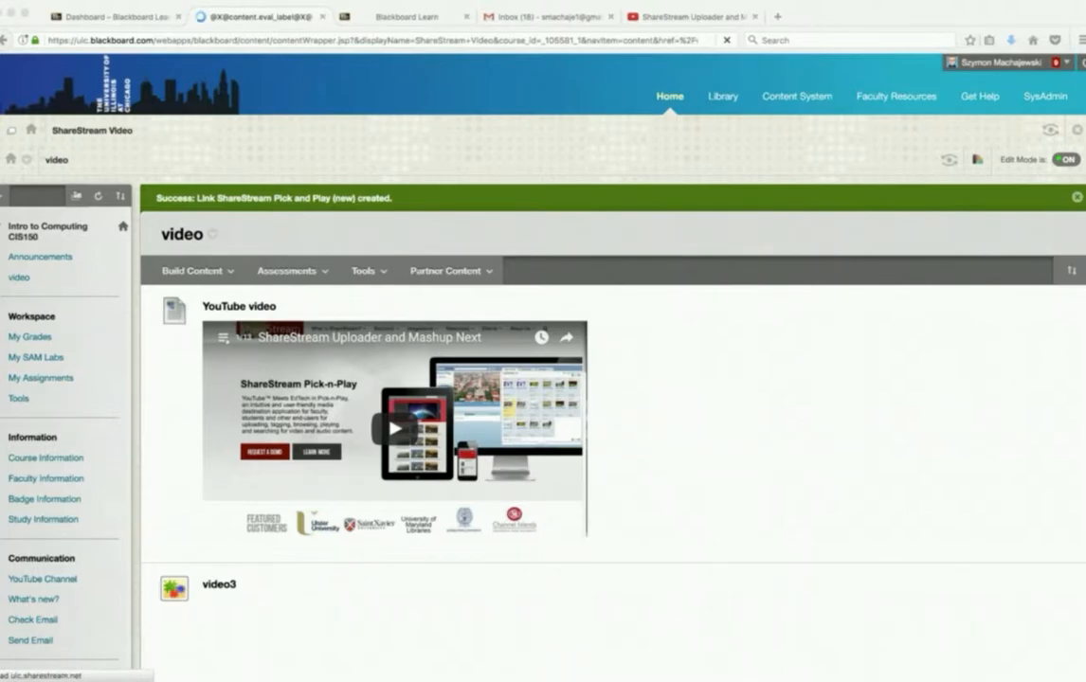
- Launch the ShareStream Pick and Play (new) link from the video area, close its browser tab, and reload the ShareStream Webinar media page
scroll(536, 470, "down", 5)
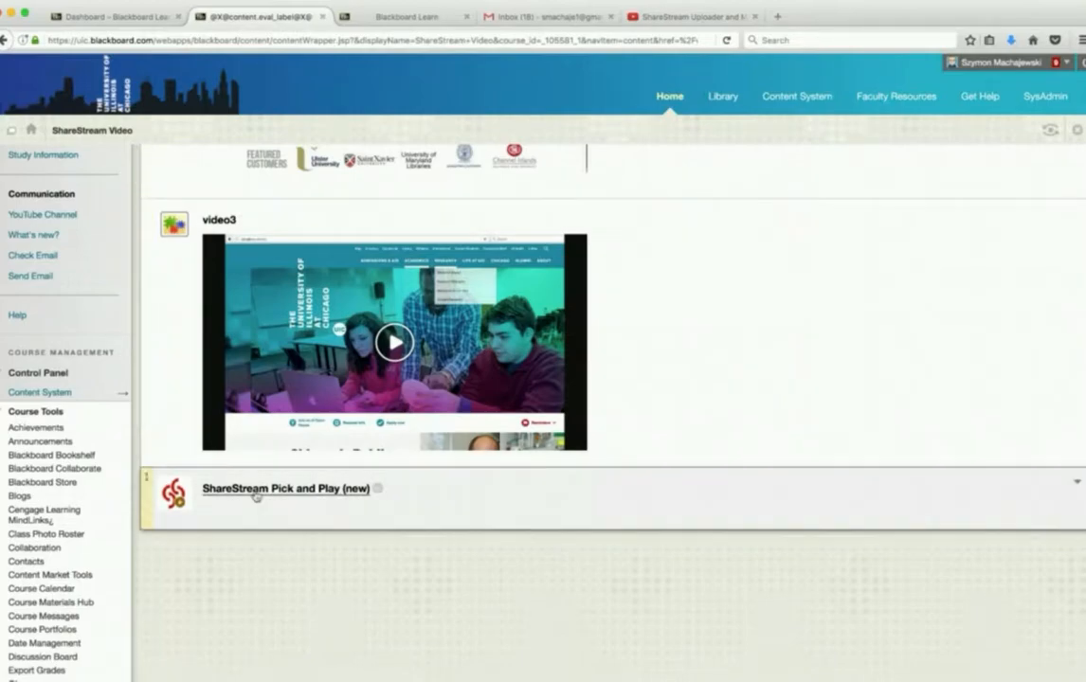
left_click(254, 495)
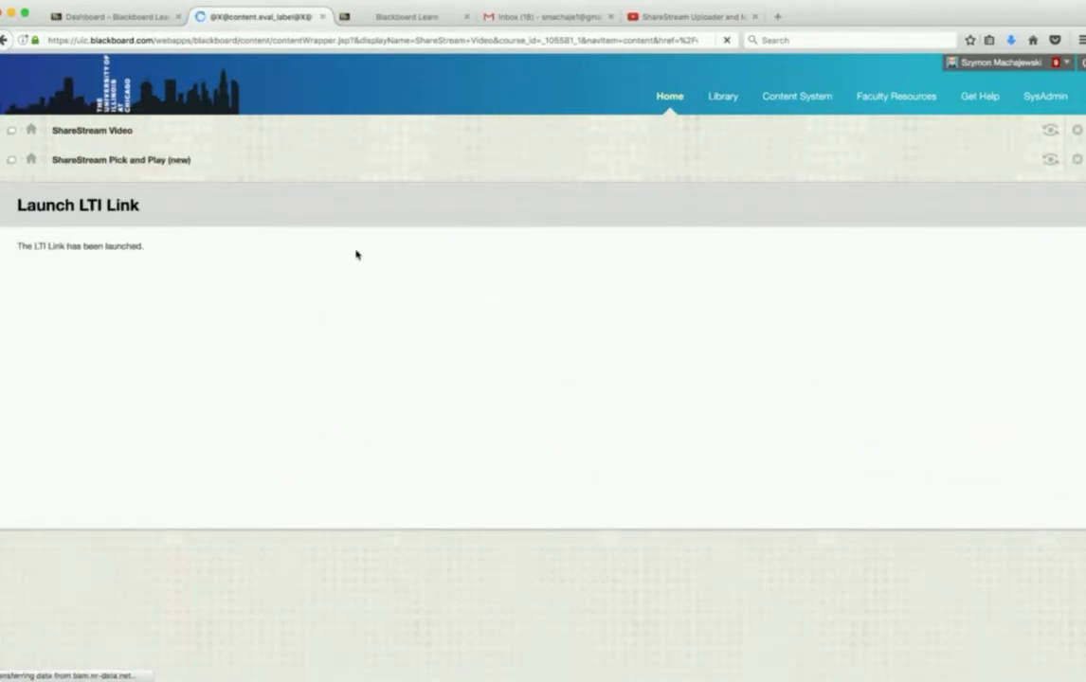
left_click(322, 17)
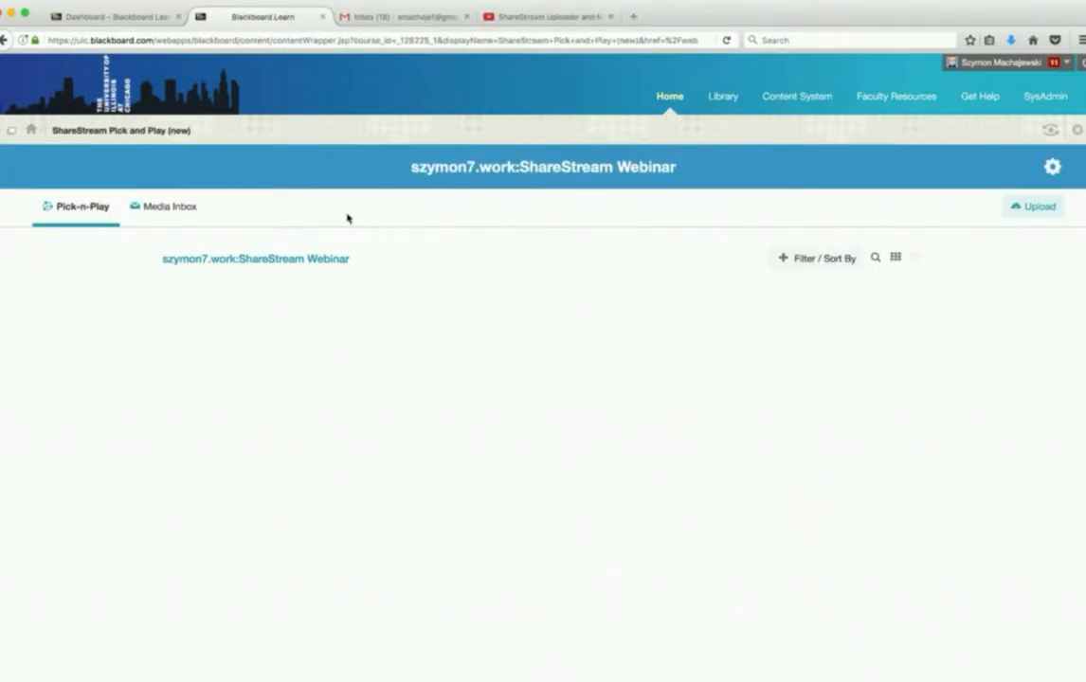
left_click(726, 41)
- Open Intro to Computing CIS150 from the dashboard and launch ShareStream Pick-n-Play through the course's ShareStream Video tool
left_click(145, 20)
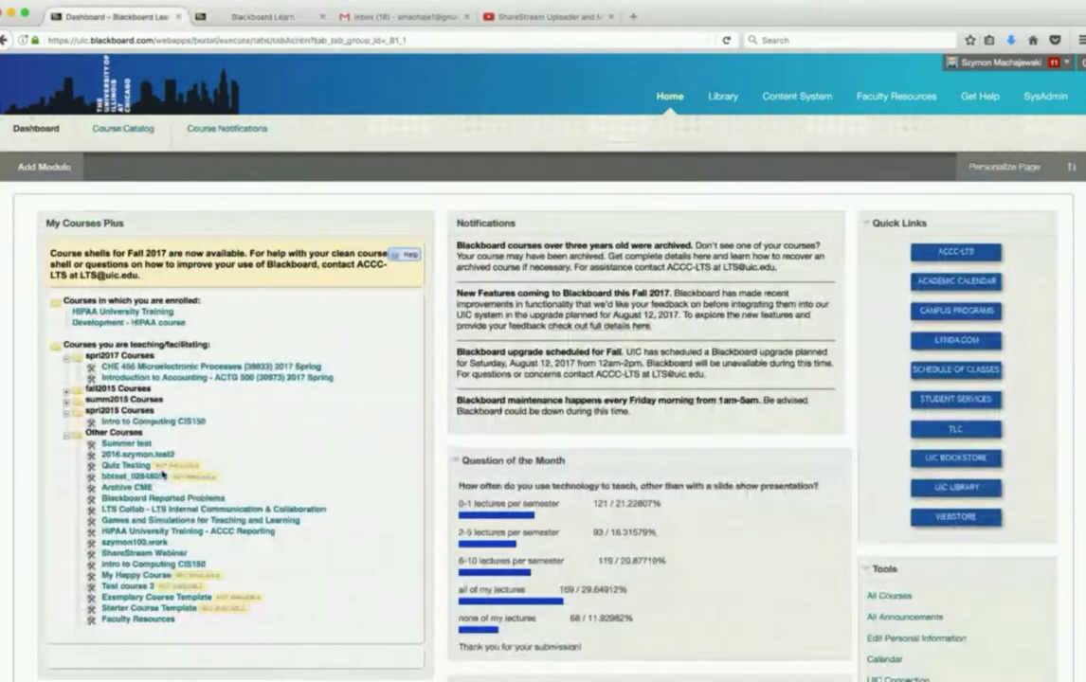
left_click(129, 565)
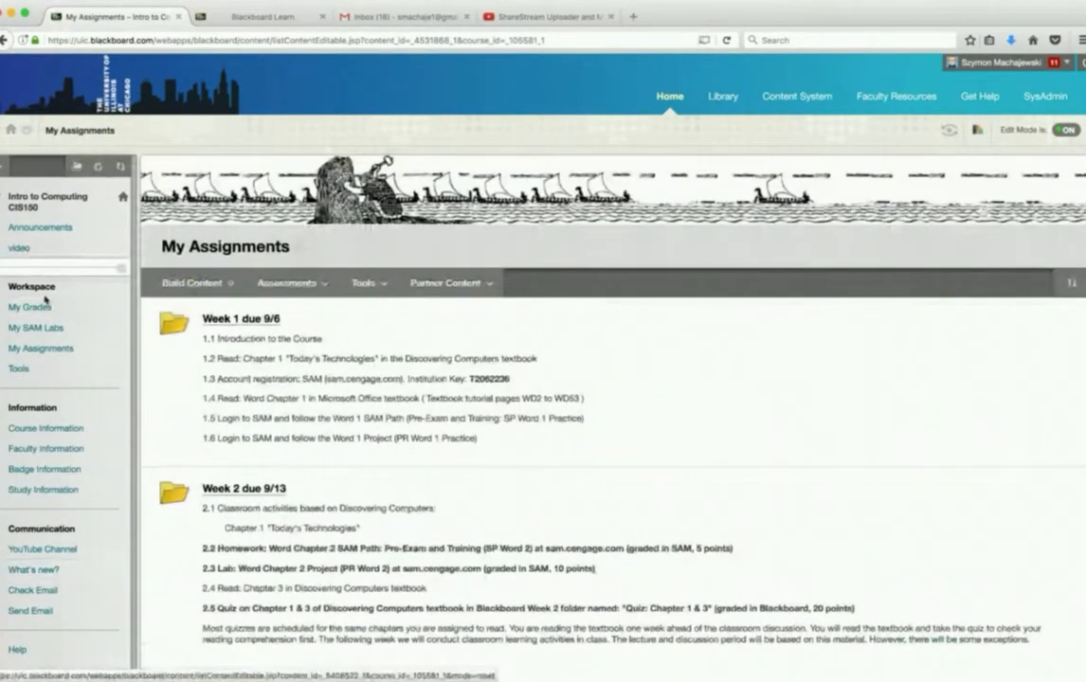
scroll(45, 301, "down", 10)
scroll(48, 455, "down", 1)
left_click(31, 539)
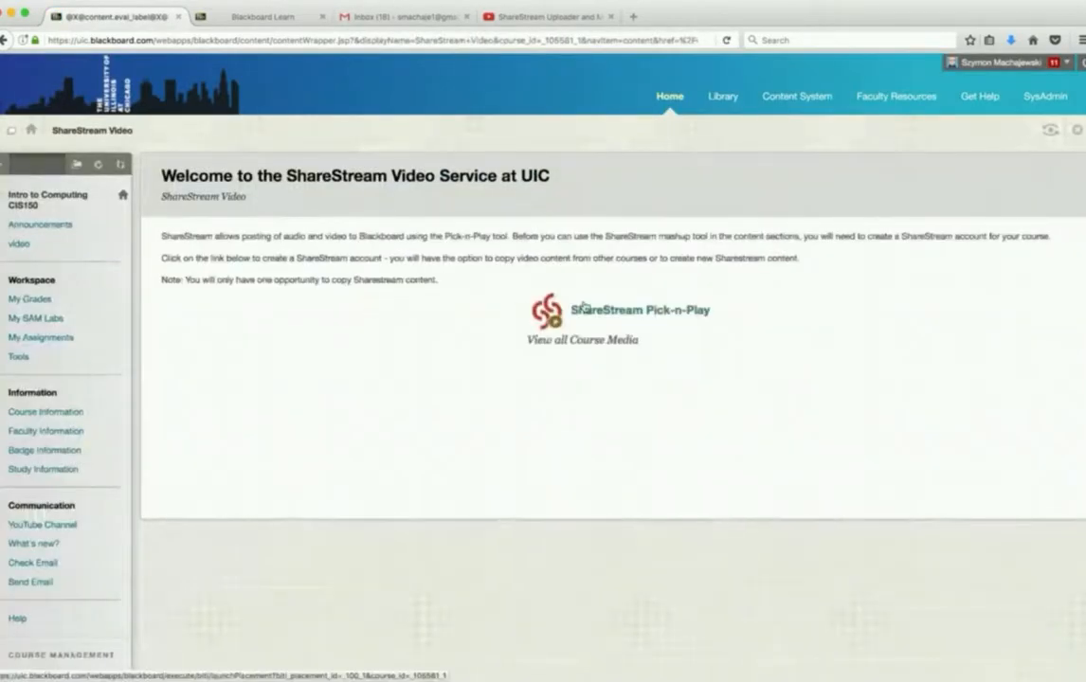
left_click(607, 310)
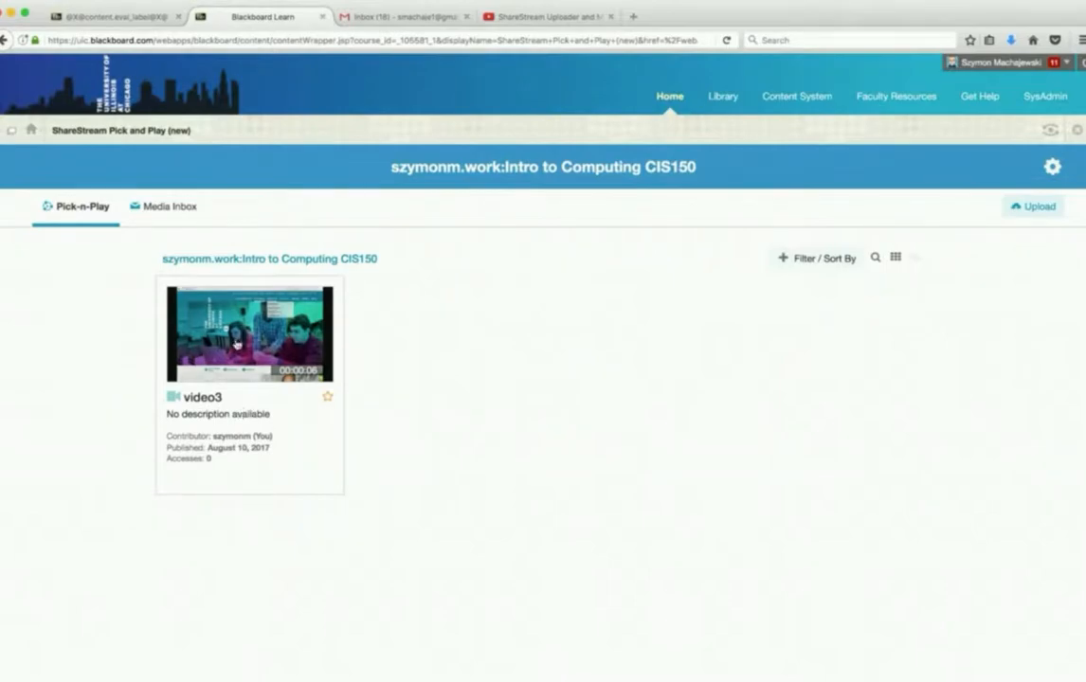
- View the video3 playback page with its details and comments area, and return to the Intro to Computing media list
left_click(202, 399)
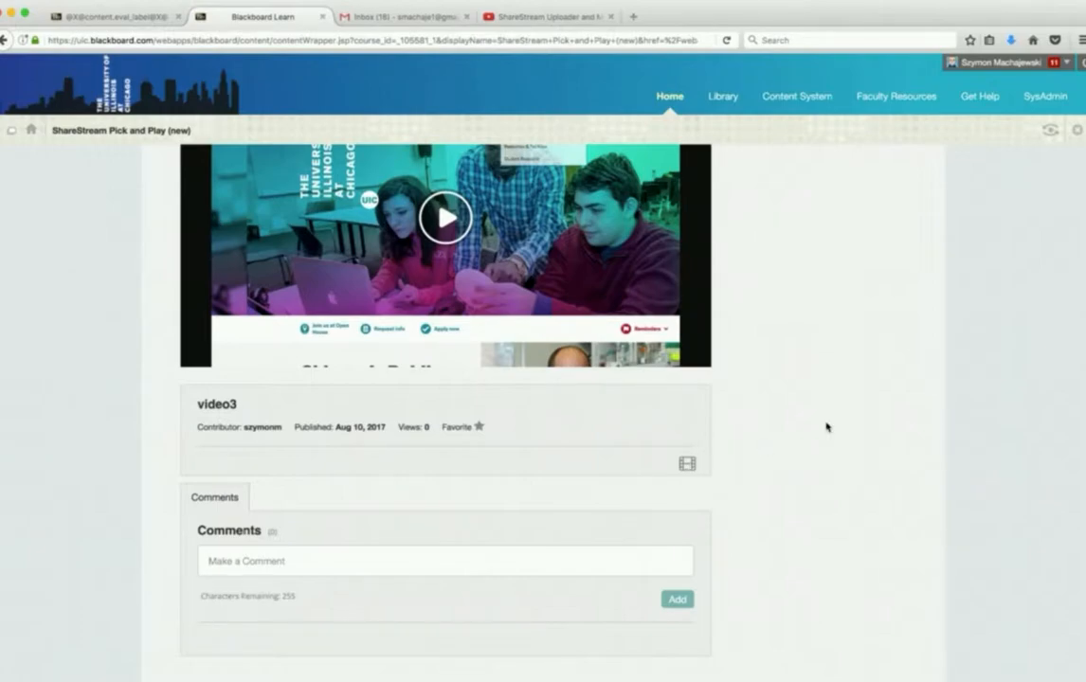
scroll(826, 427, "up", 3)
triple_click(785, 282)
left_click(785, 316)
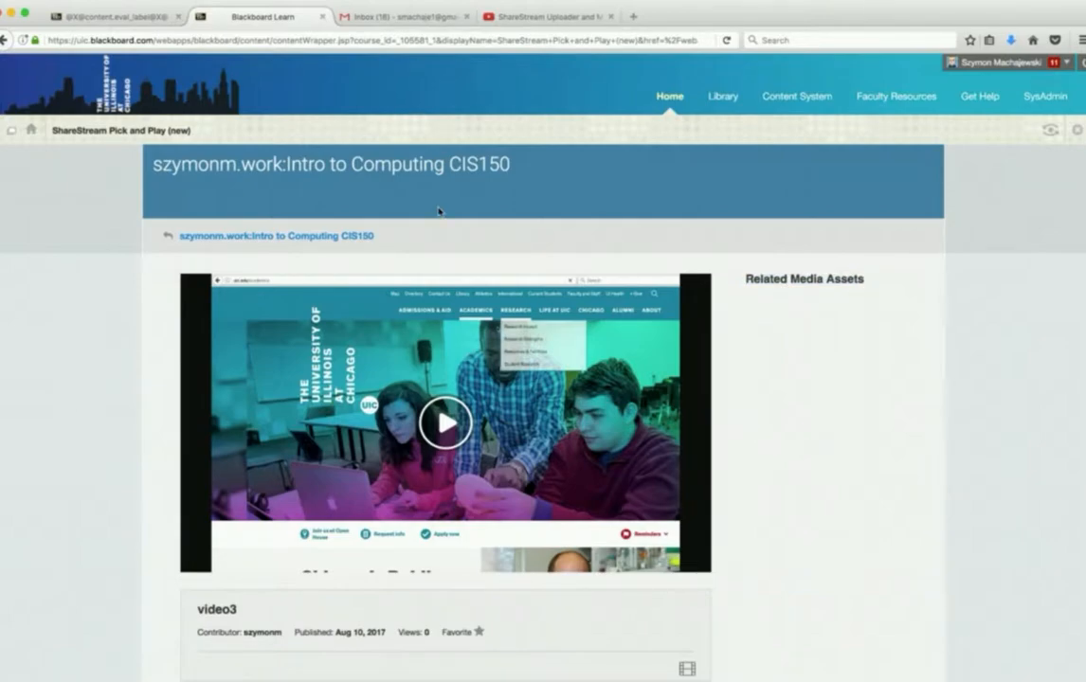
left_click(354, 238)
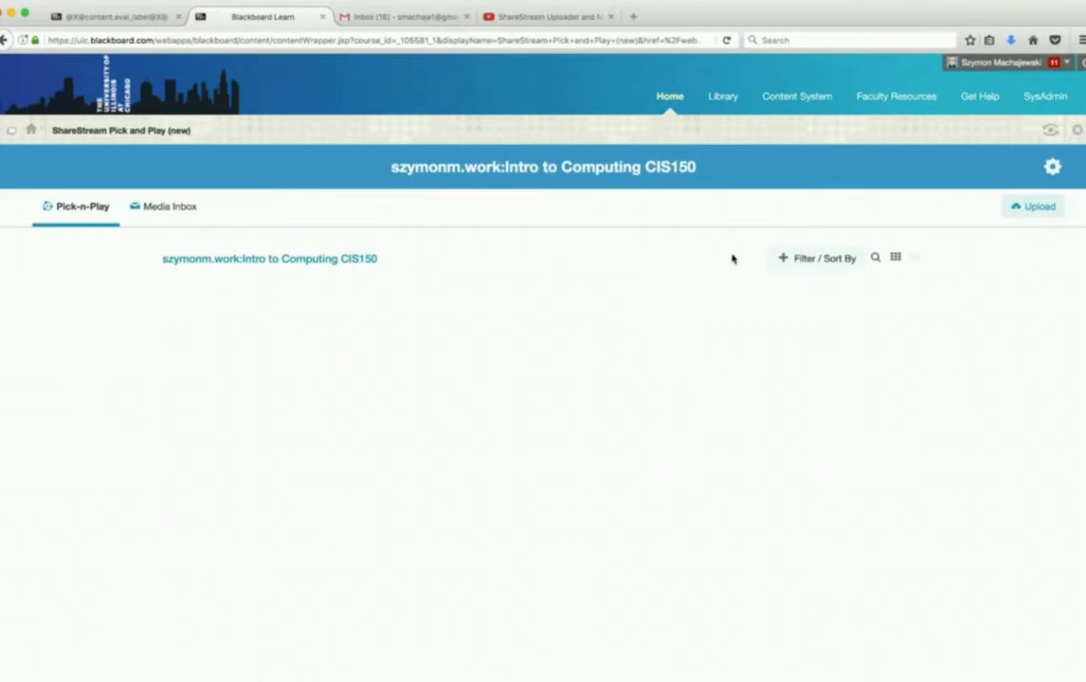
- Upload video1.mov, video2.mov and video3.mov as one batch to the Intro to Computing course media
left_click(1032, 210)
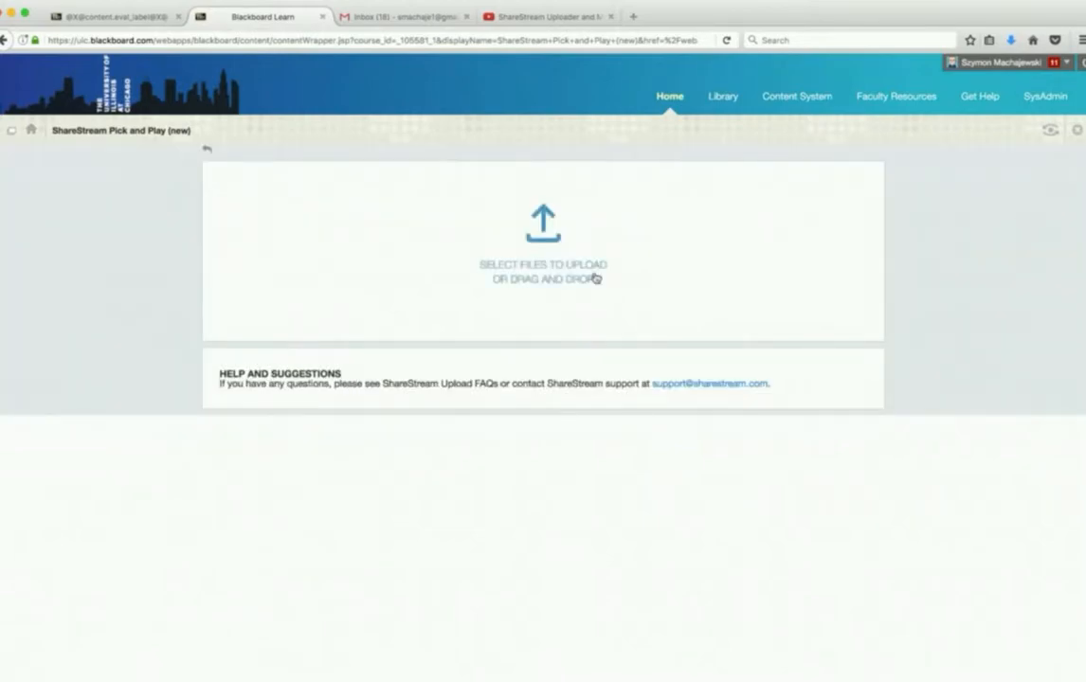
left_click(547, 233)
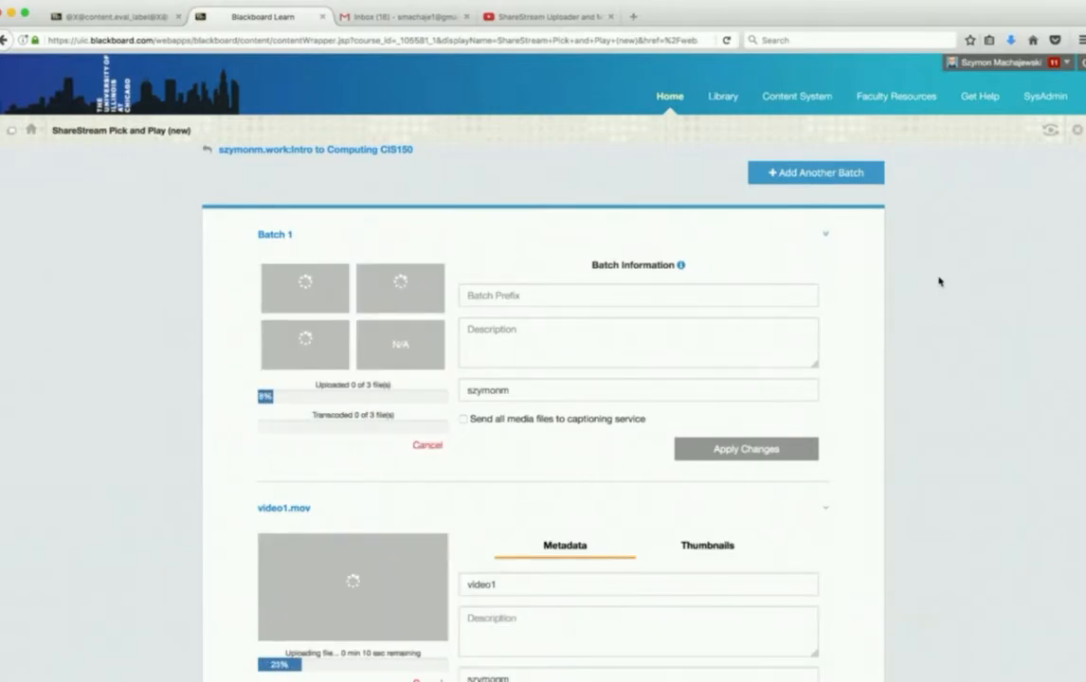
scroll(938, 281, "down", 3)
scroll(939, 281, "down", 10)
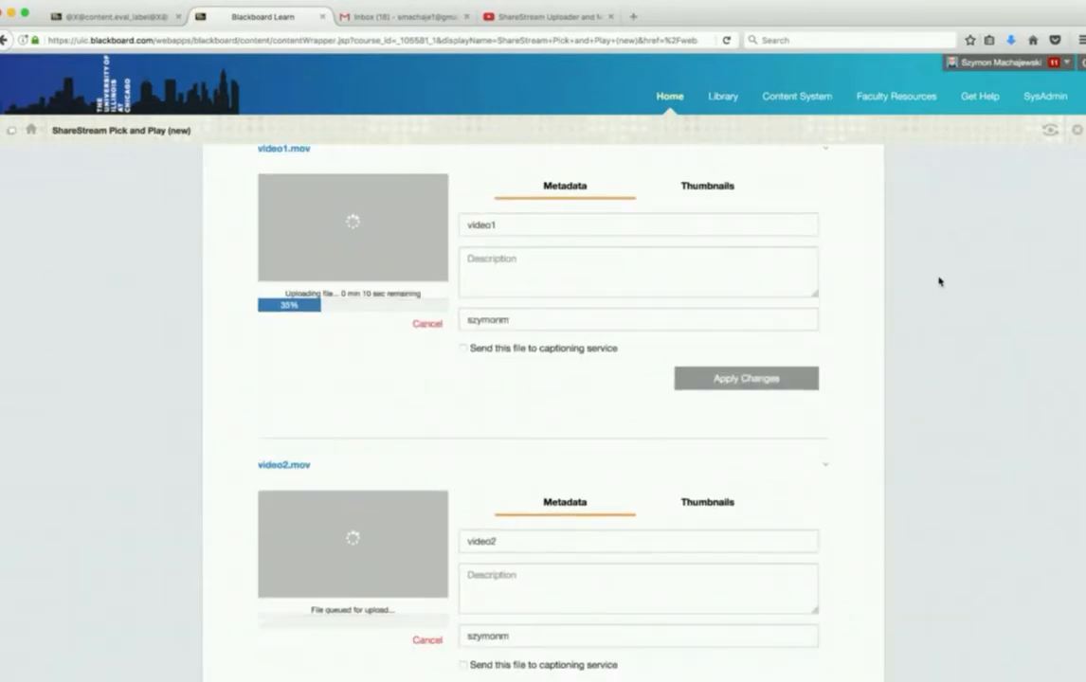
scroll(939, 281, "up", 5)
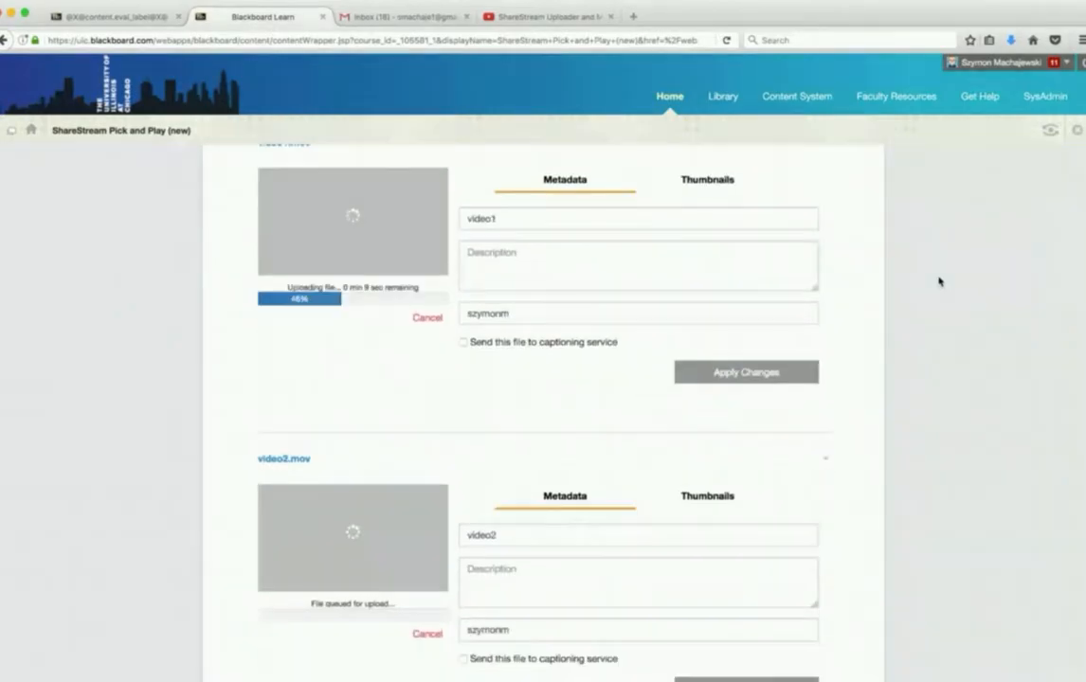
scroll(939, 281, "up", 7)
- Examine Batch 1's information fields, captioning options and upload progress, and the metadata sections of its three videos
mouse_move(571, 287)
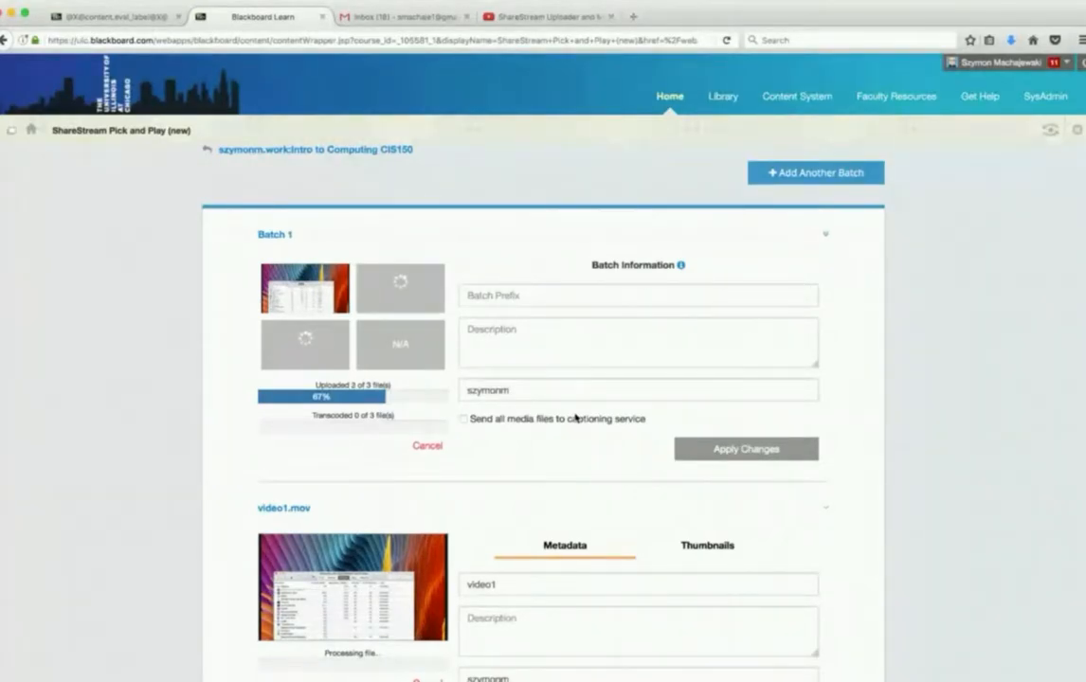
scroll(947, 312, "down", 1)
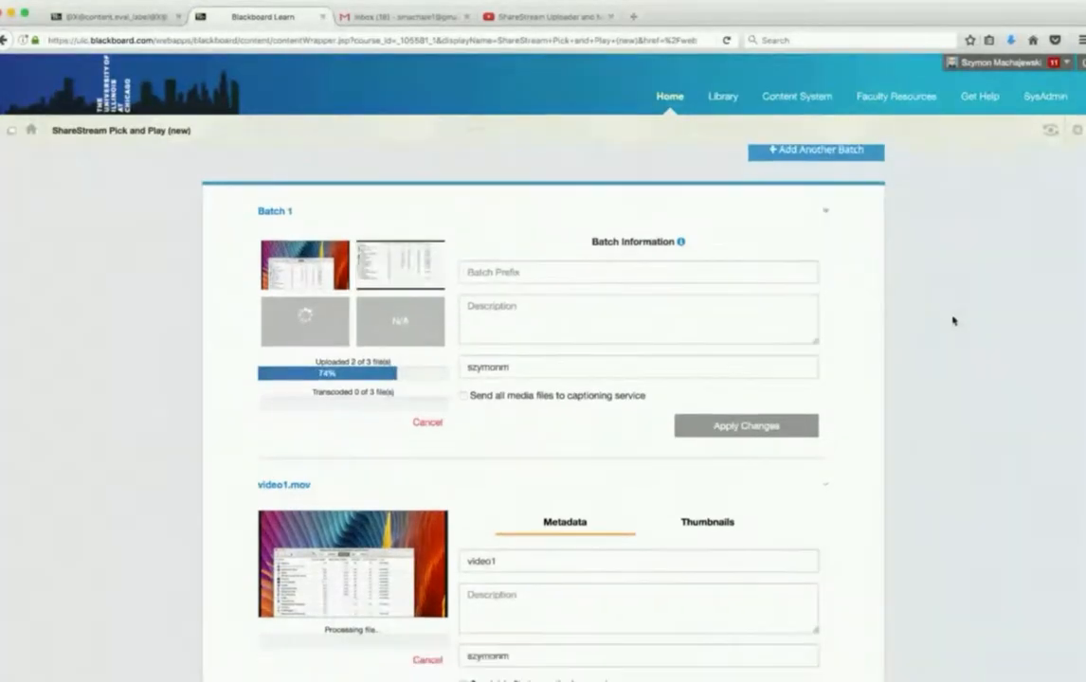
scroll(952, 321, "down", 5)
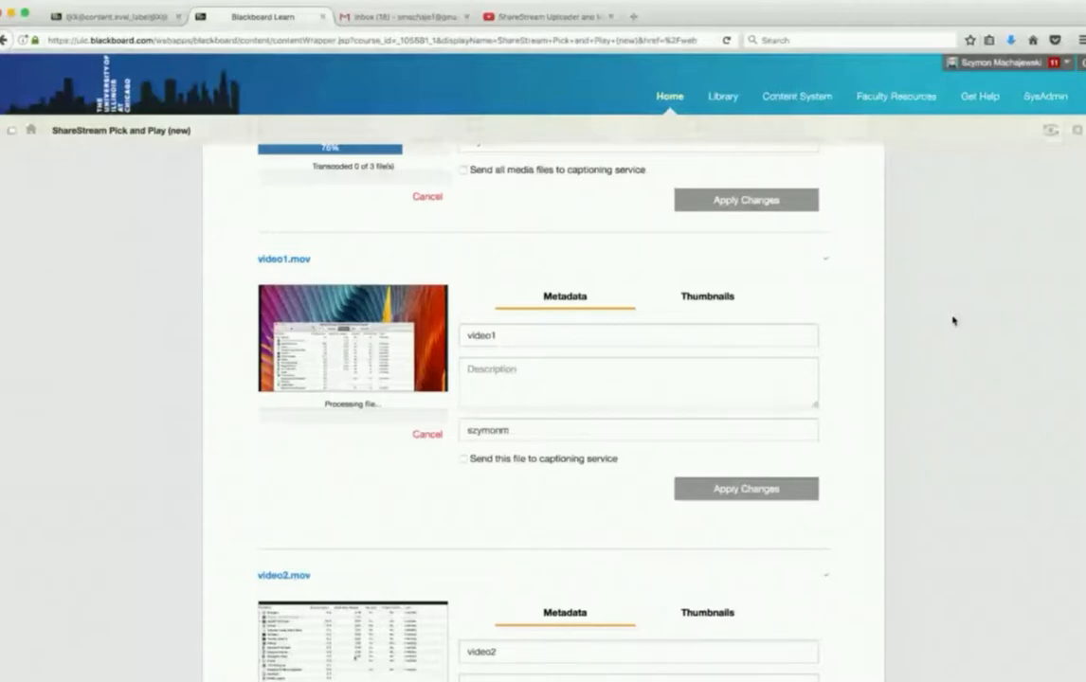
scroll(382, 342, "down", 11)
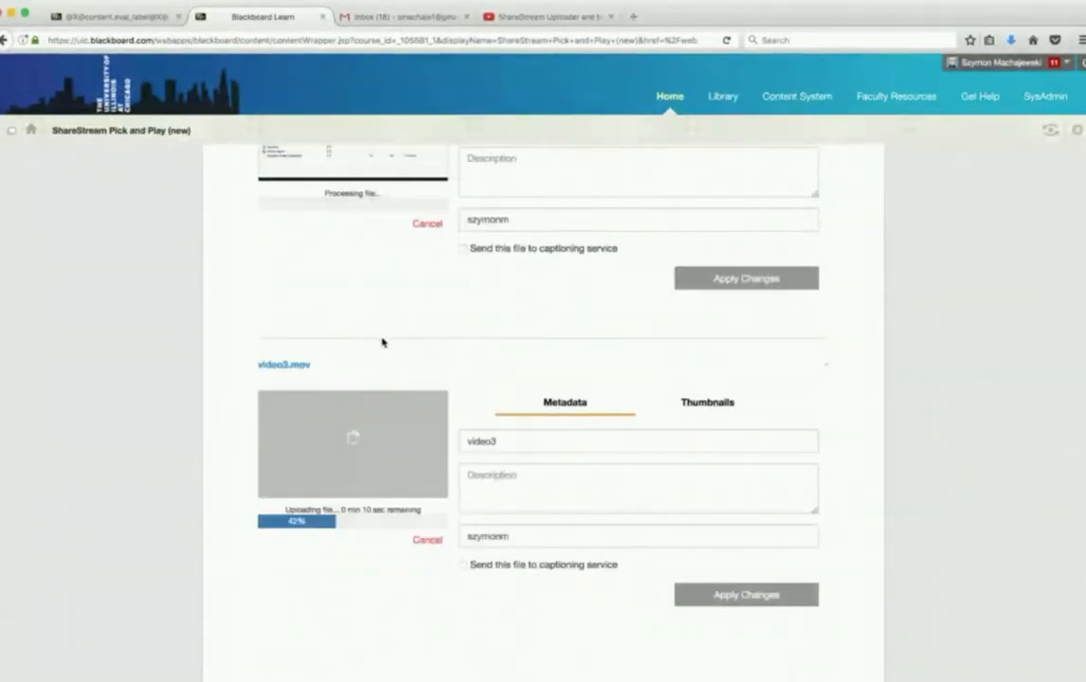
scroll(382, 342, "down", 1)
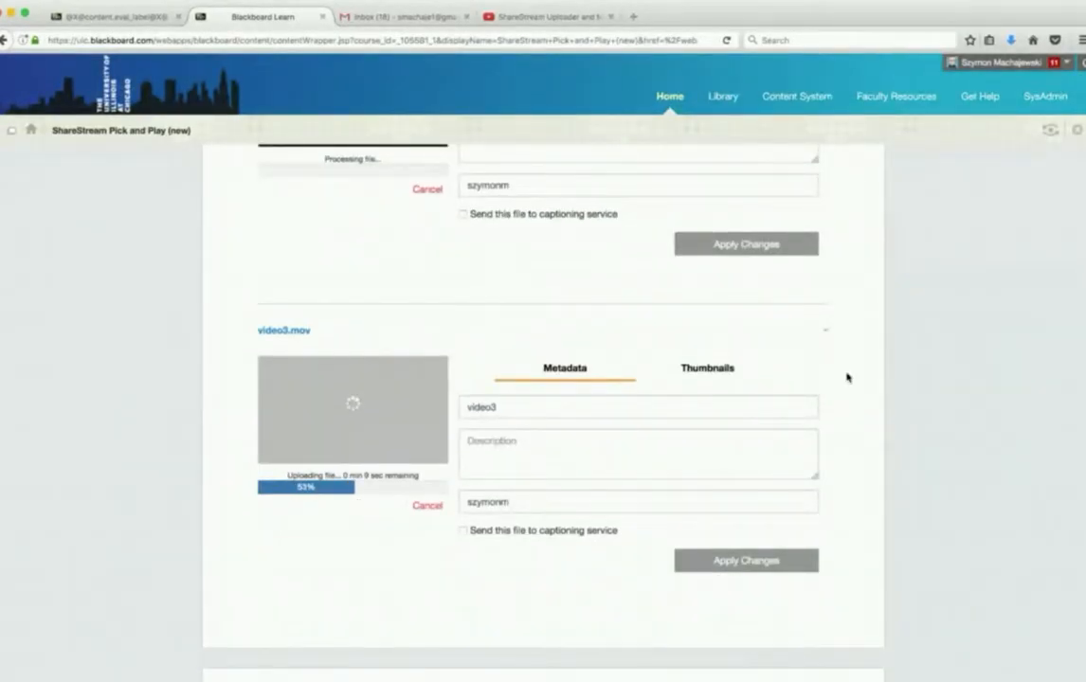
scroll(867, 396, "up", 15)
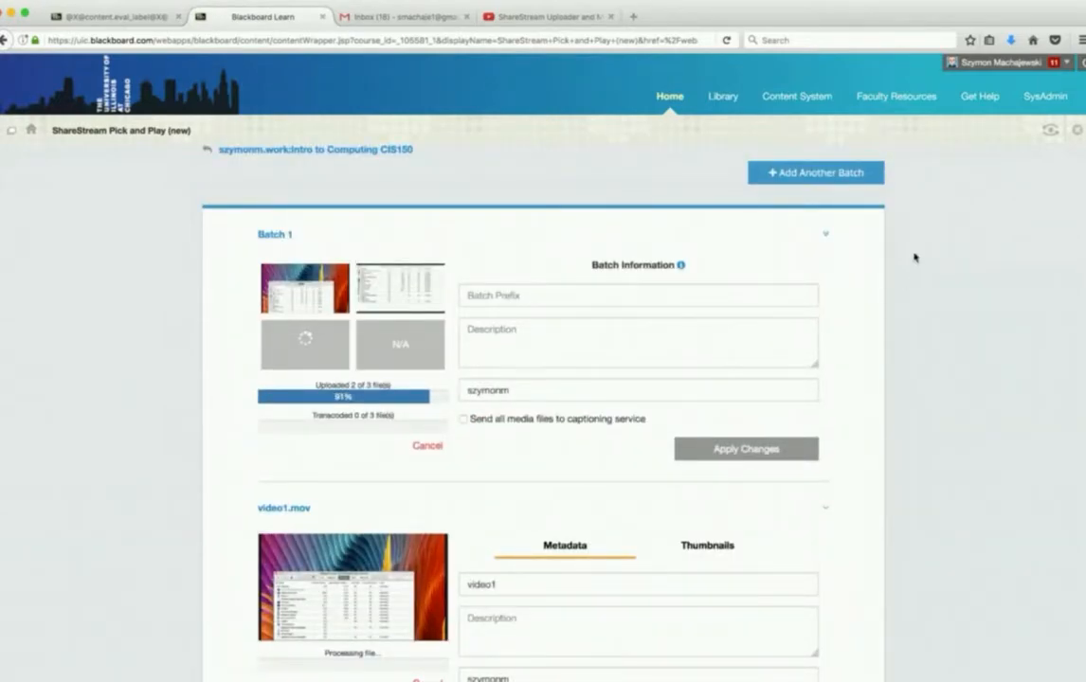
- Open an upload area for another batch above Batch 1
left_click(796, 173)
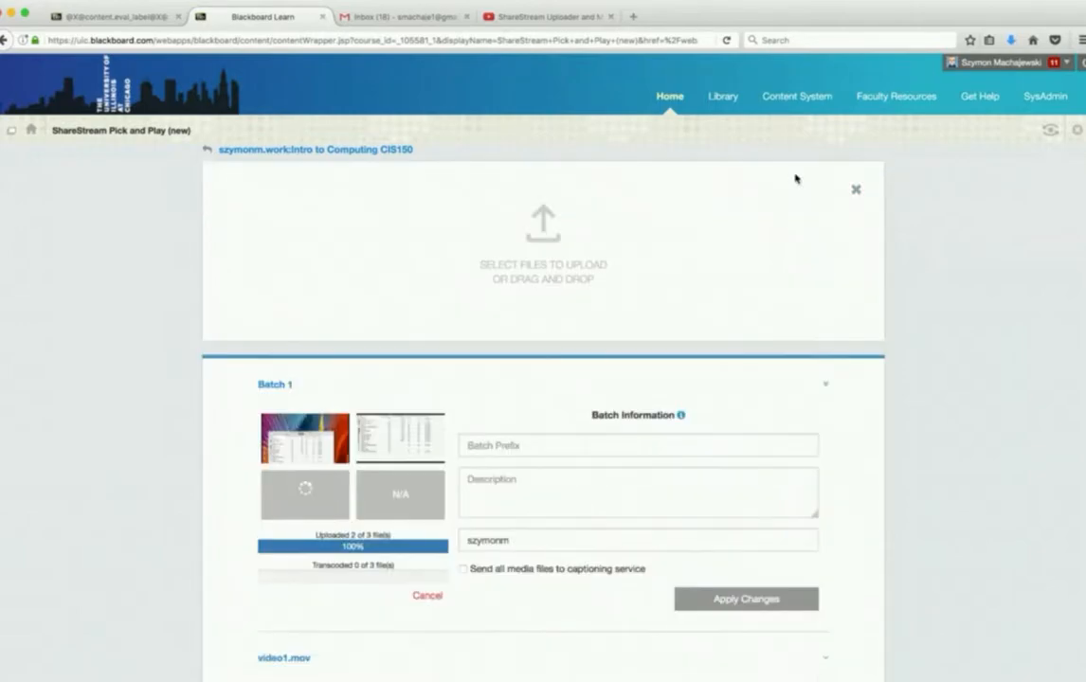
scroll(695, 346, "down", 2)
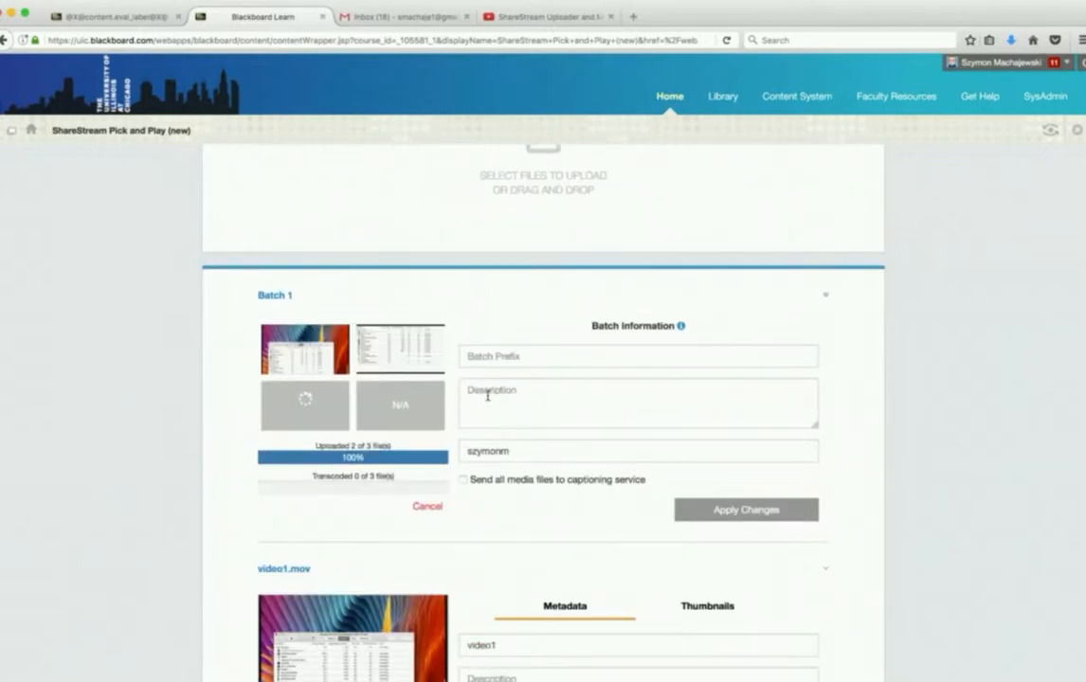
scroll(891, 340, "up", 2)
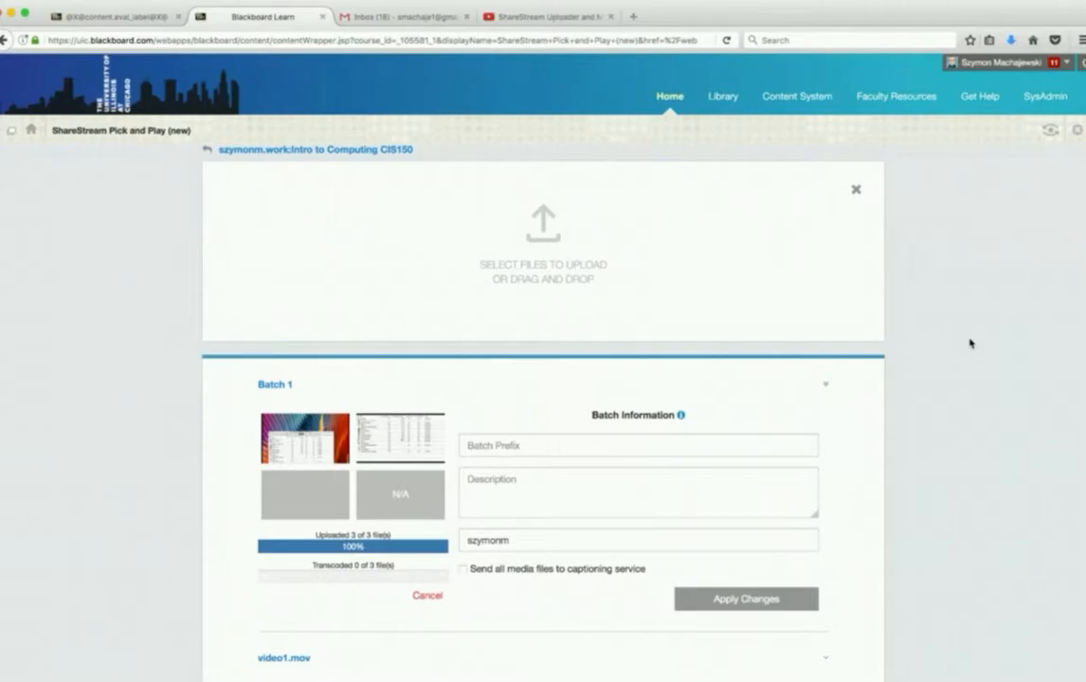
- Check the transcoding progress of Batch 1 and the publishing options for video1, video2 and video3
scroll(969, 343, "down", 5)
scroll(969, 343, "up", 1)
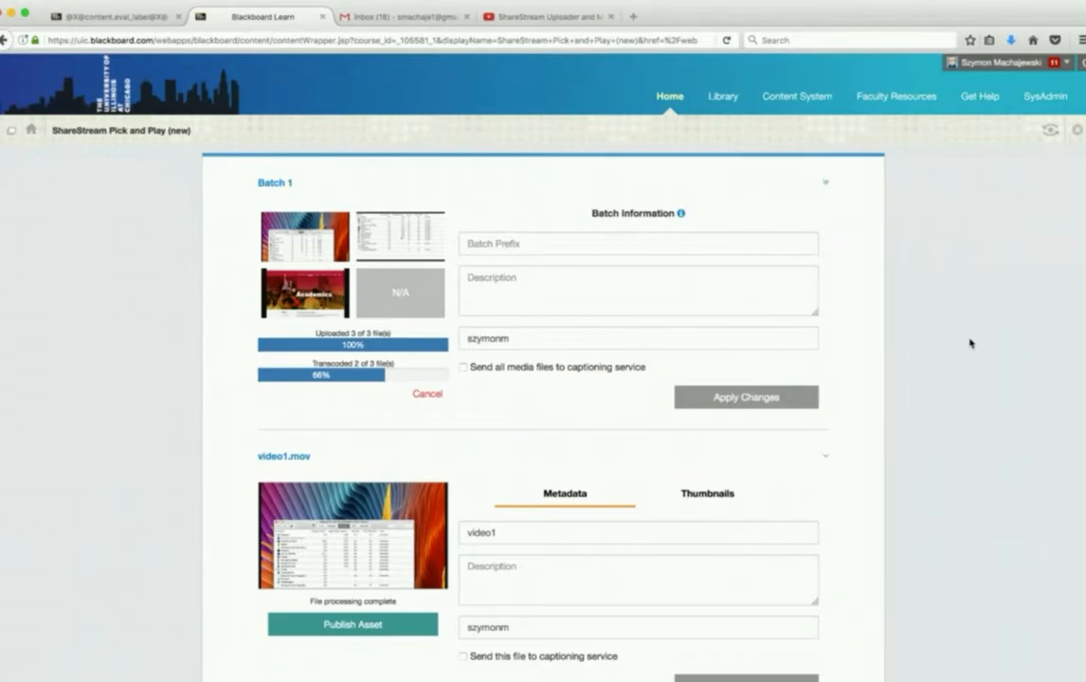
scroll(941, 301, "down", 2)
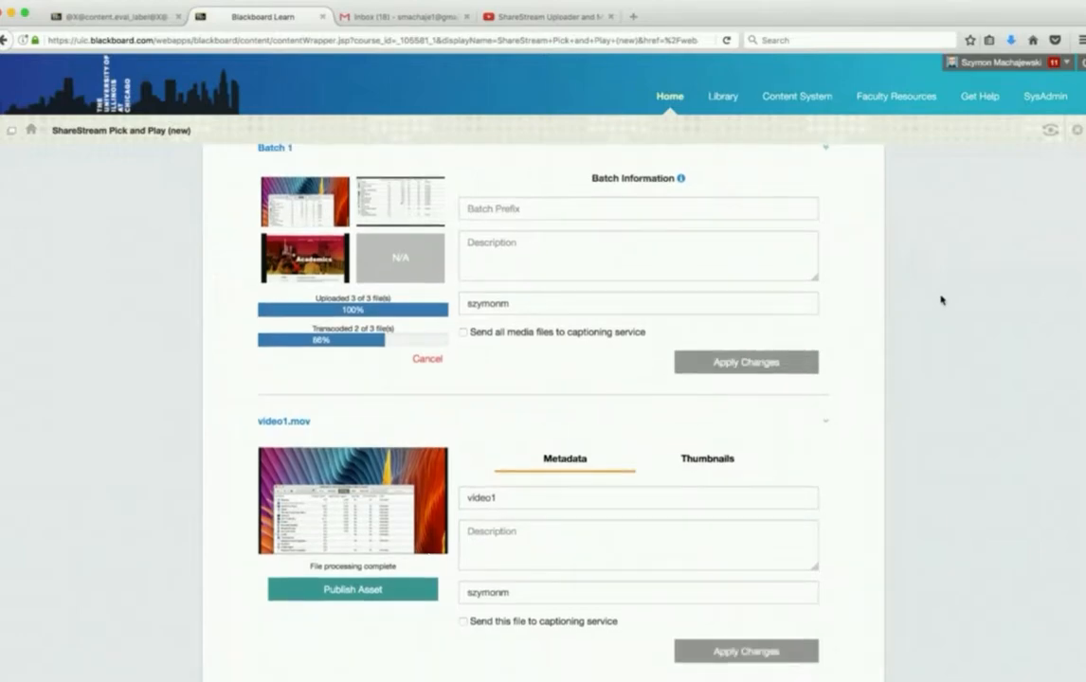
scroll(941, 301, "up", 3)
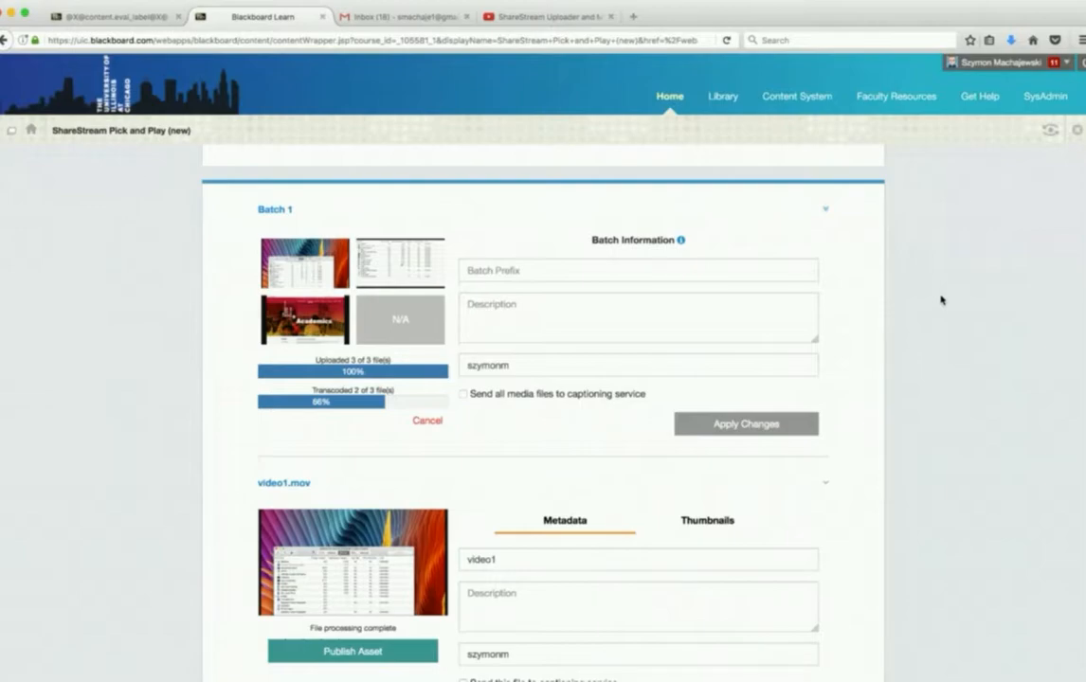
scroll(941, 300, "down", 15)
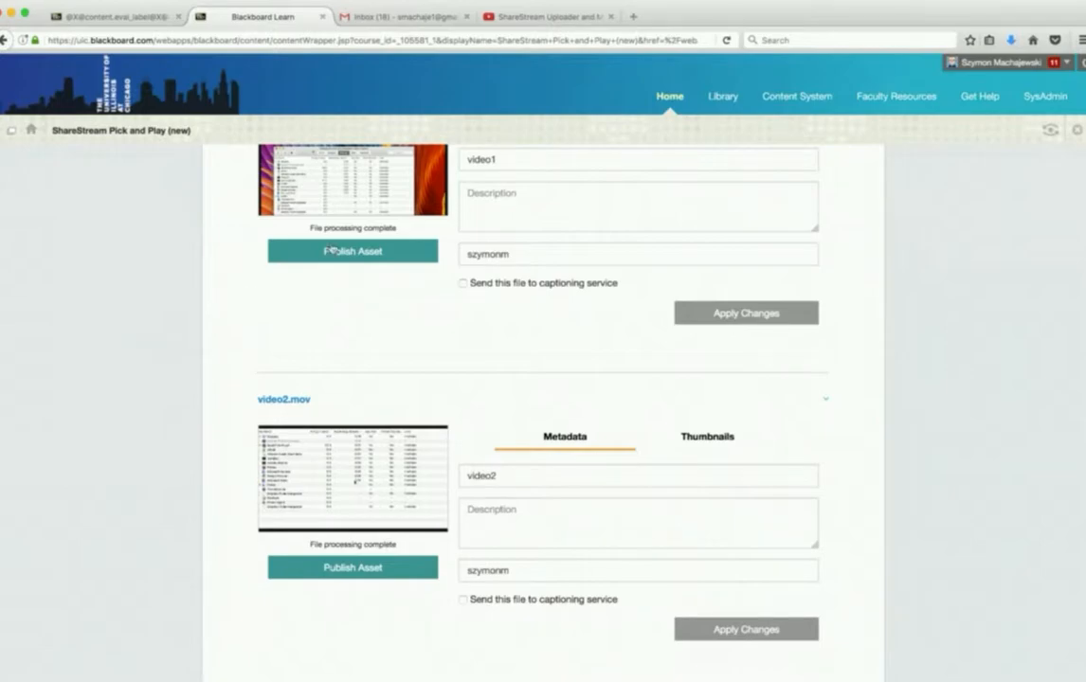
scroll(967, 349, "down", 12)
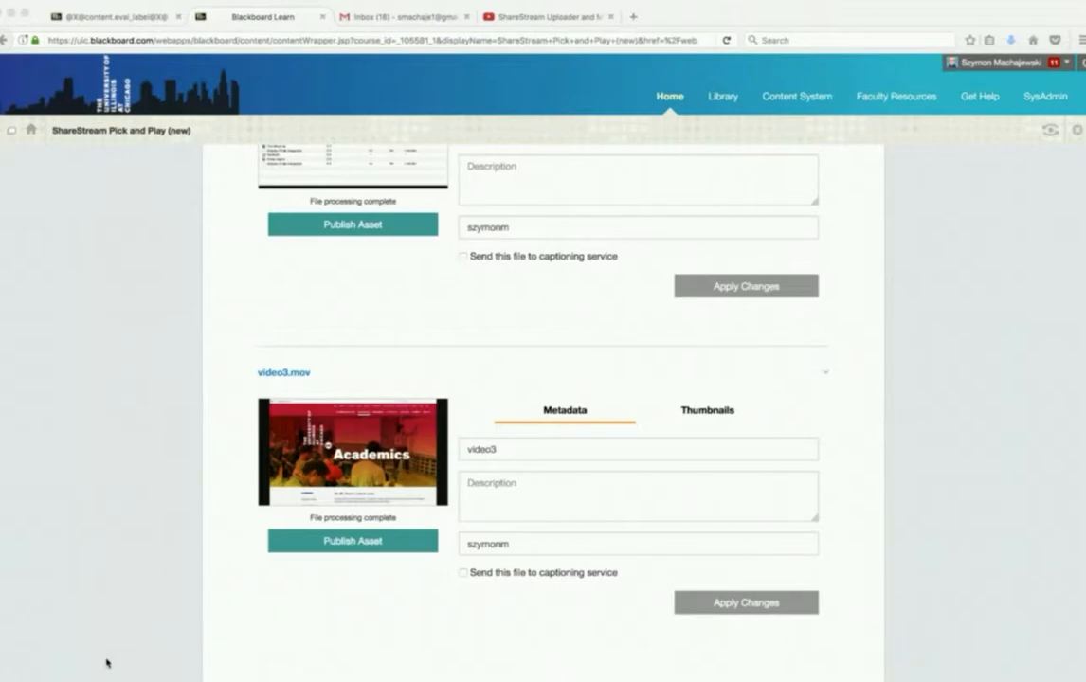
left_click(28, 549)
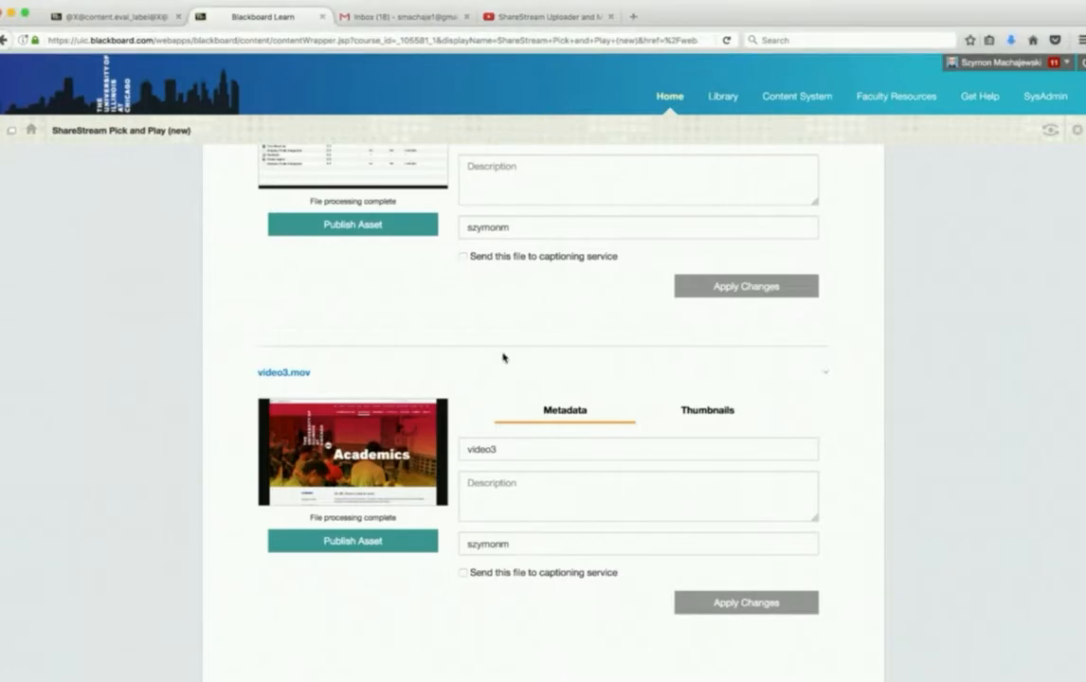
- Publish all Batch 1 assets to the Intro to Computing CIS150 course and check the publishing status of each video
scroll(502, 356, "up", 10)
scroll(504, 356, "down", 2)
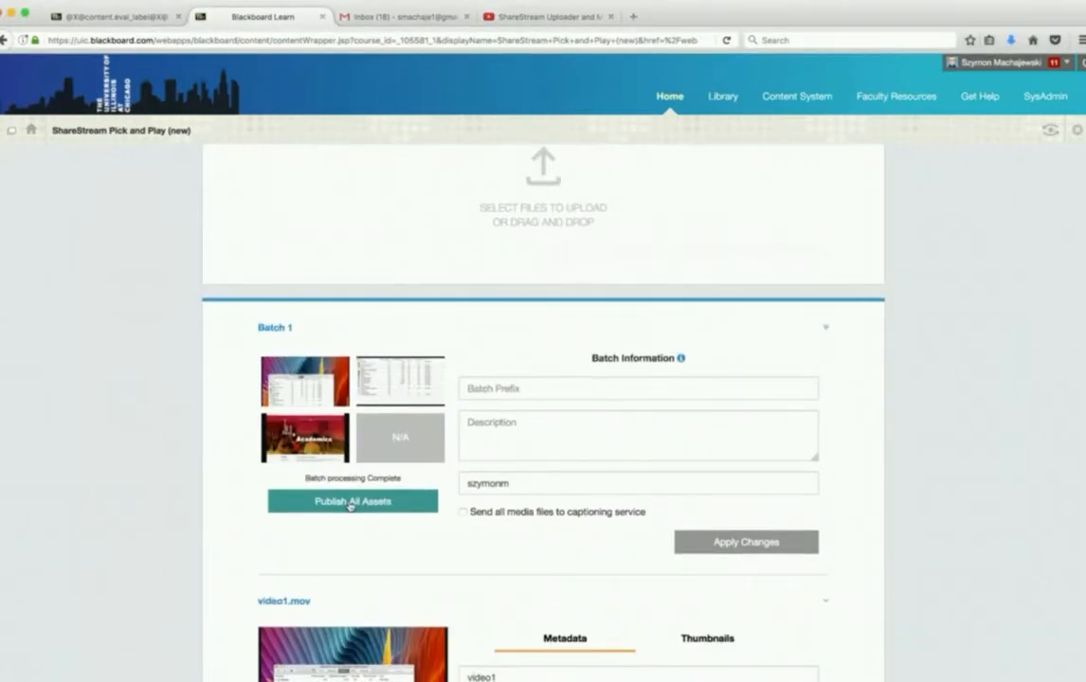
left_click(351, 503)
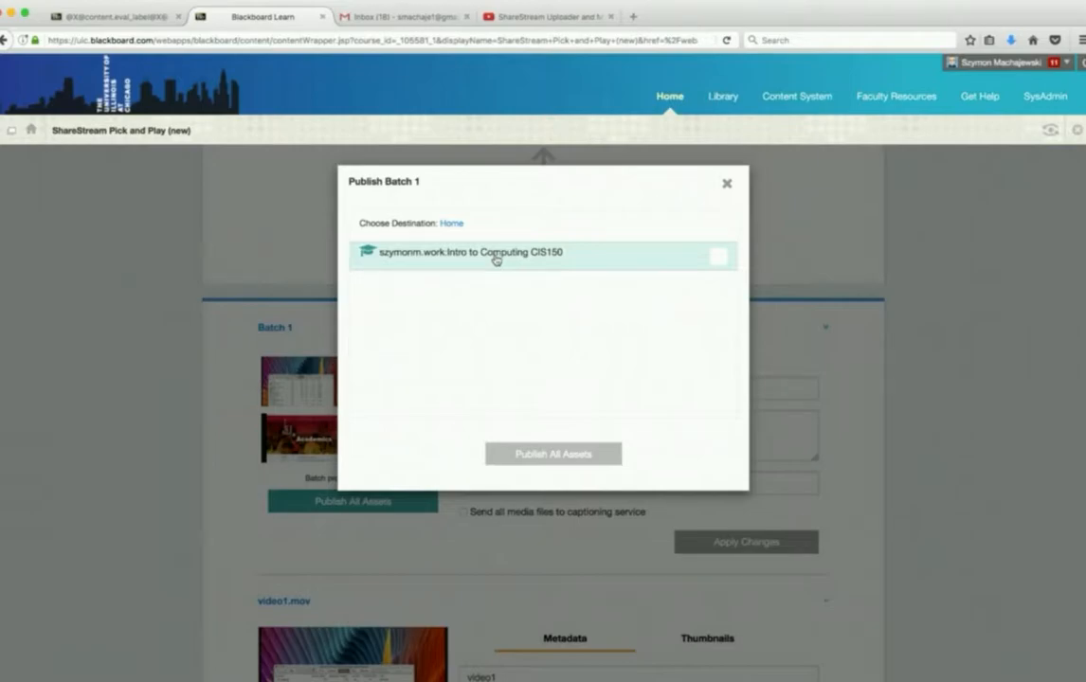
left_click(718, 256)
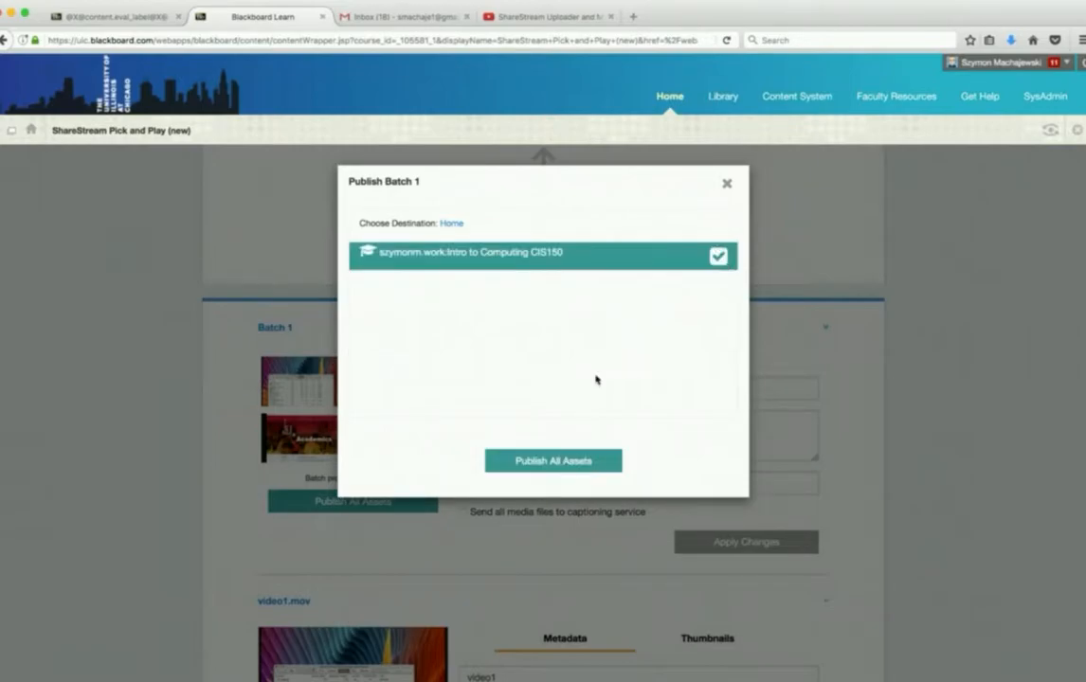
left_click(552, 461)
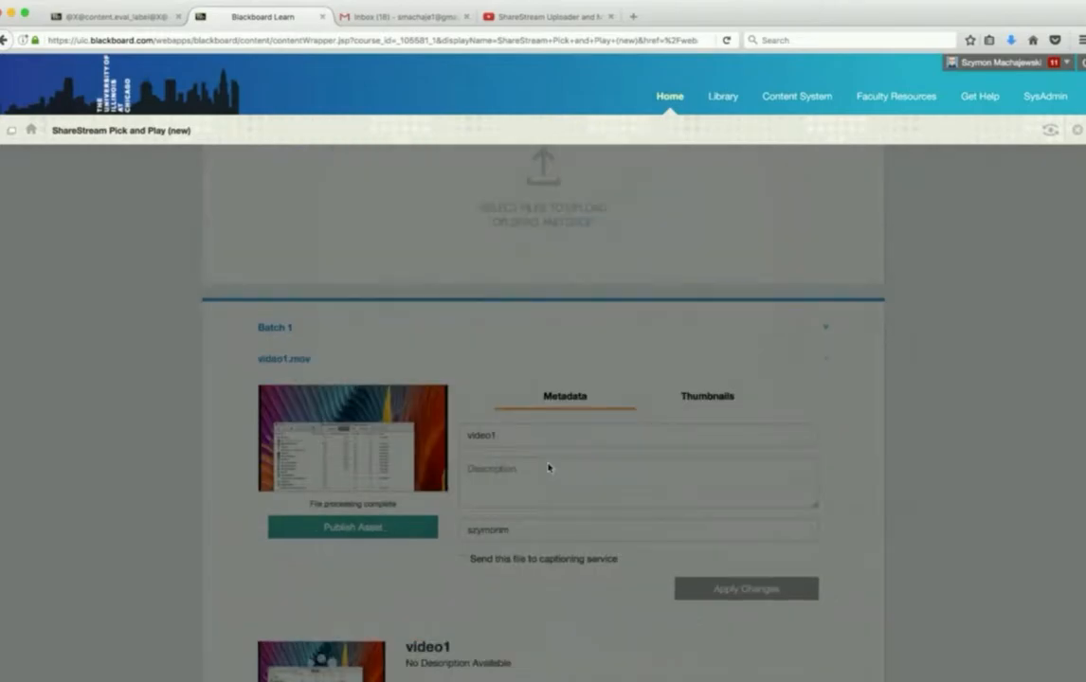
scroll(877, 405, "up", 2)
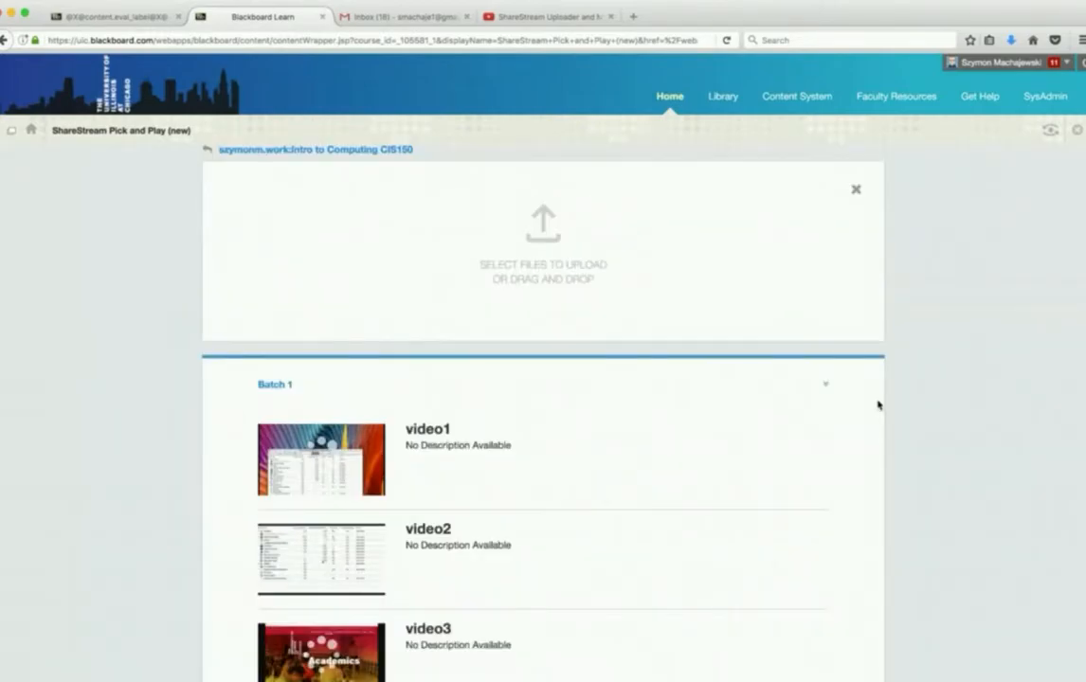
scroll(878, 406, "down", 4)
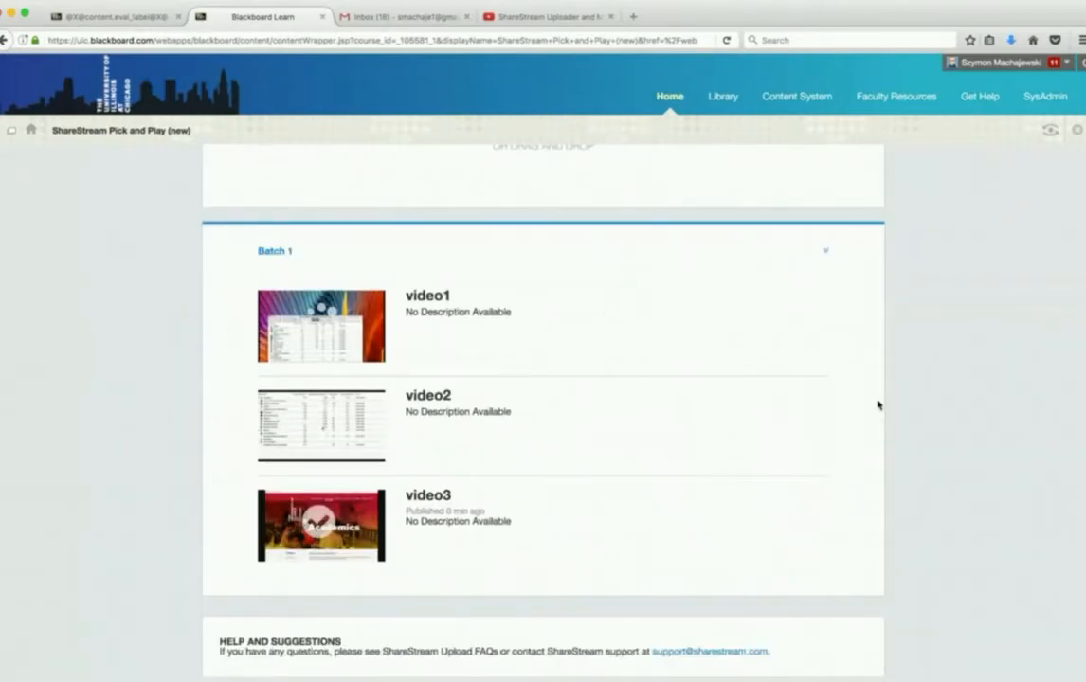
scroll(877, 405, "up", 4)
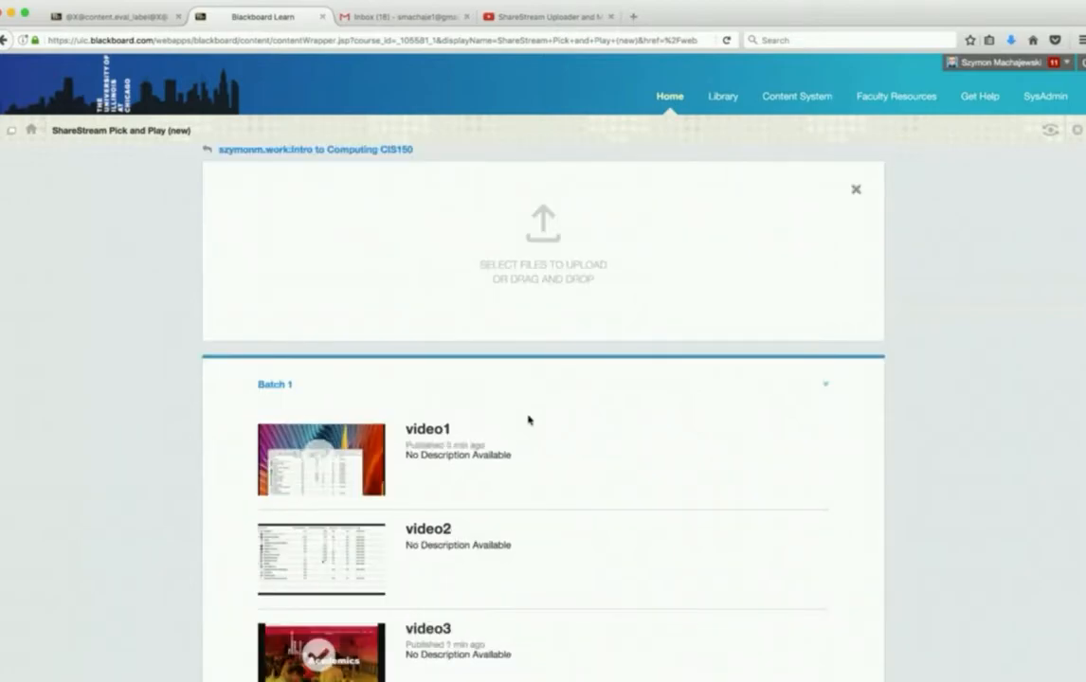
scroll(982, 437, "down", 4)
scroll(982, 437, "up", 4)
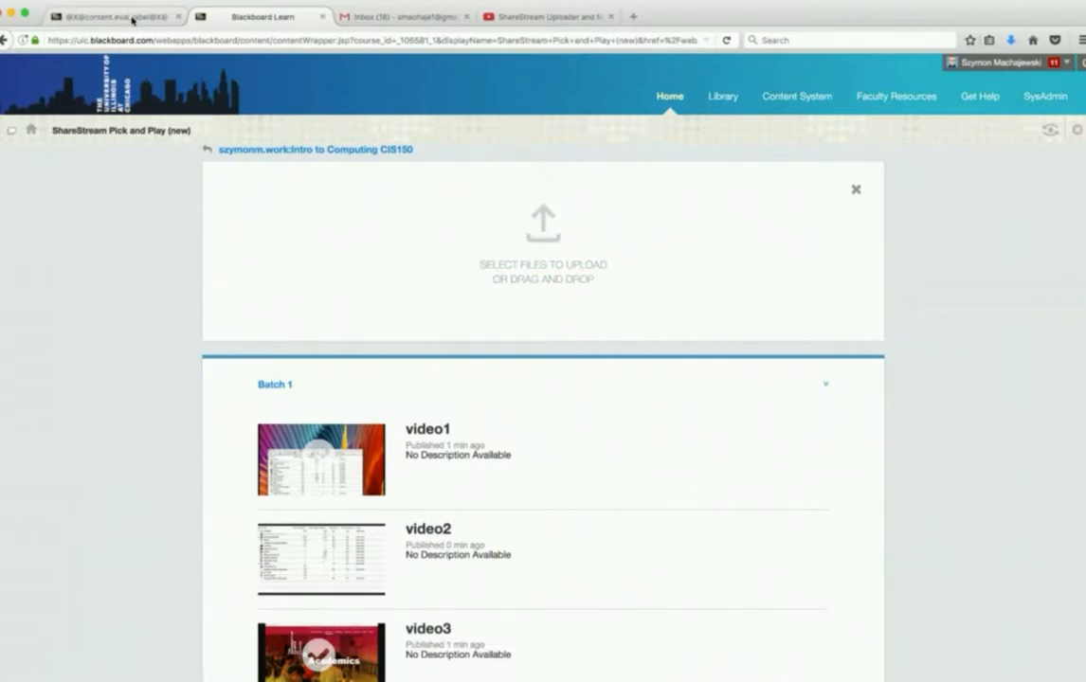
- Embed video2, video1 and both video3 assets as ShareStream mashups in the course's video content area
left_click(133, 20)
left_click(19, 244)
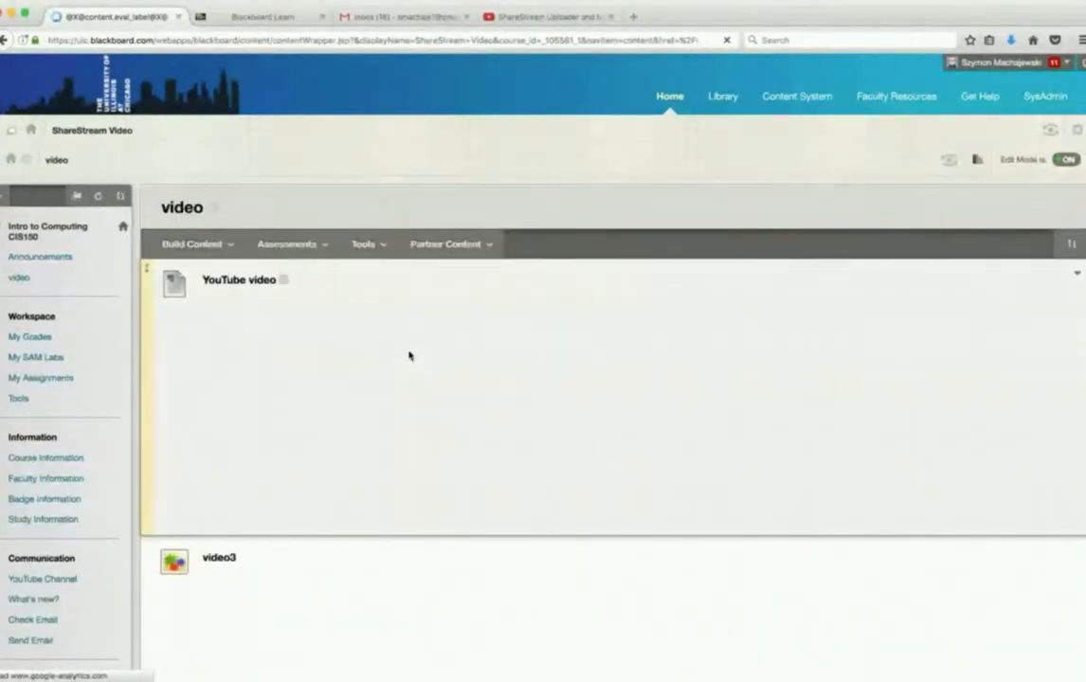
scroll(668, 264, "down", 5)
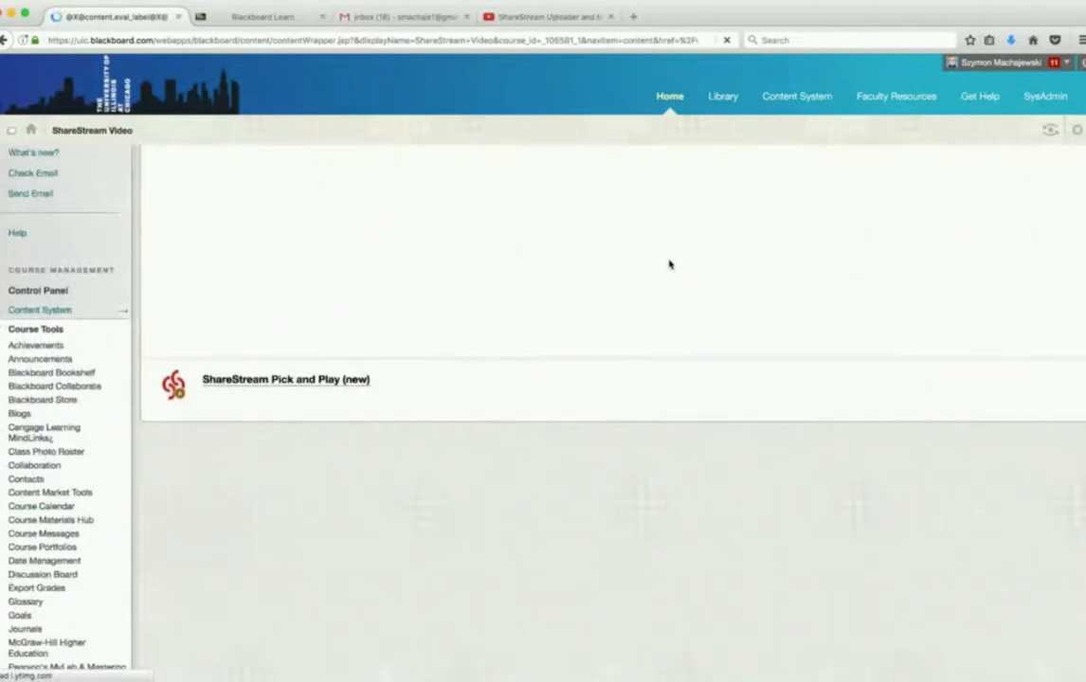
scroll(669, 264, "up", 5)
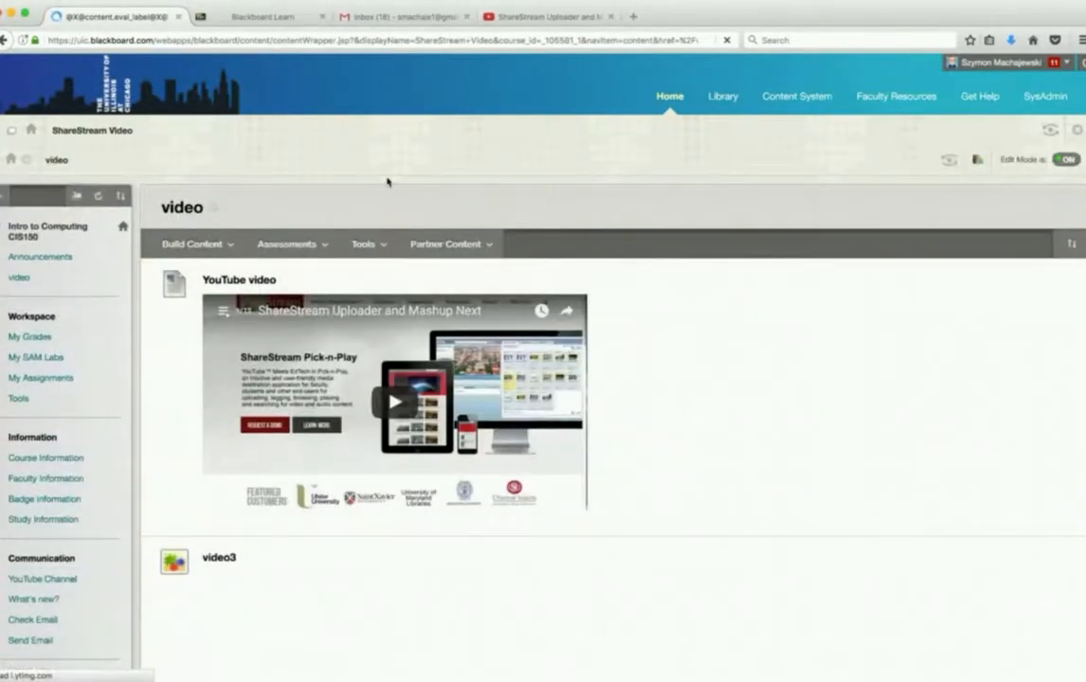
left_click(188, 244)
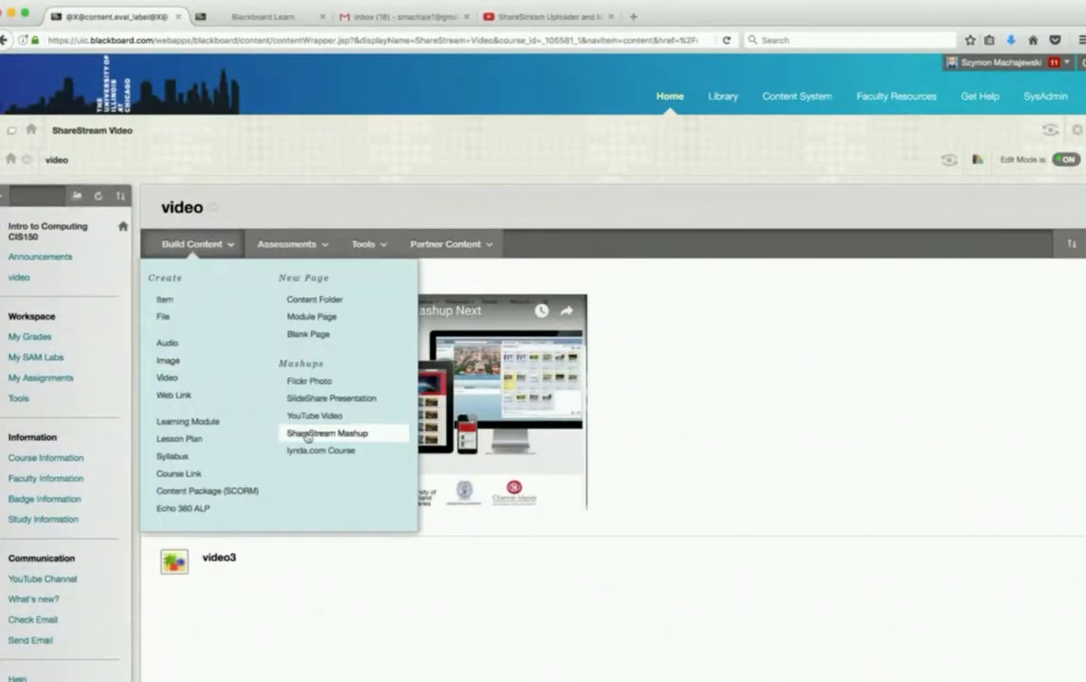
left_click(316, 434)
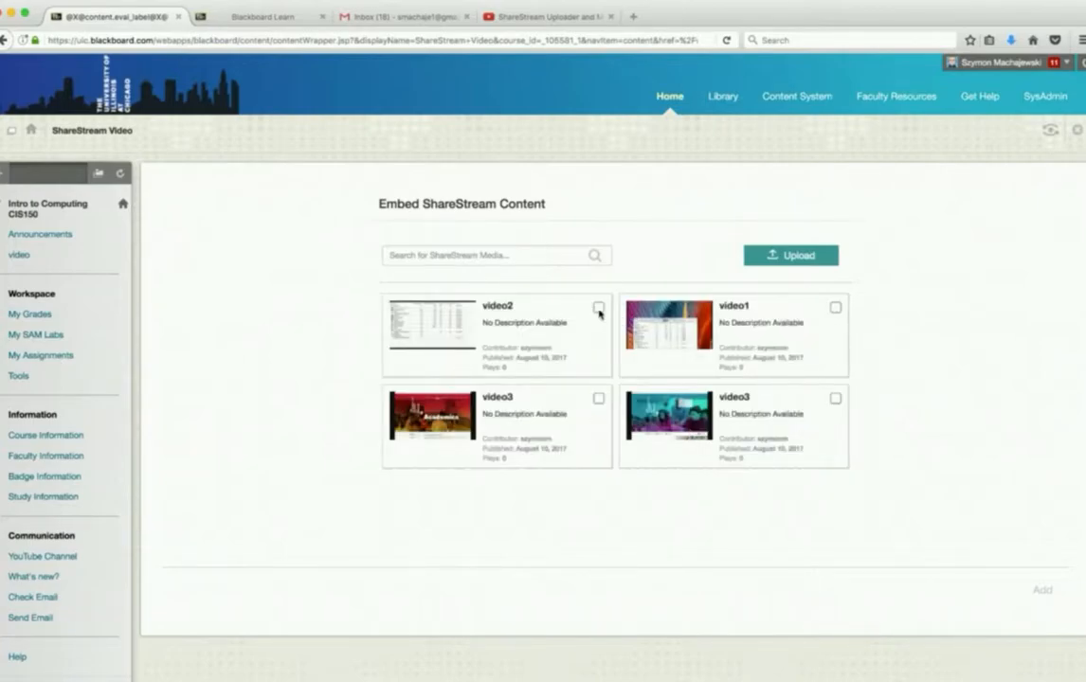
left_click(598, 308)
left_click(598, 399)
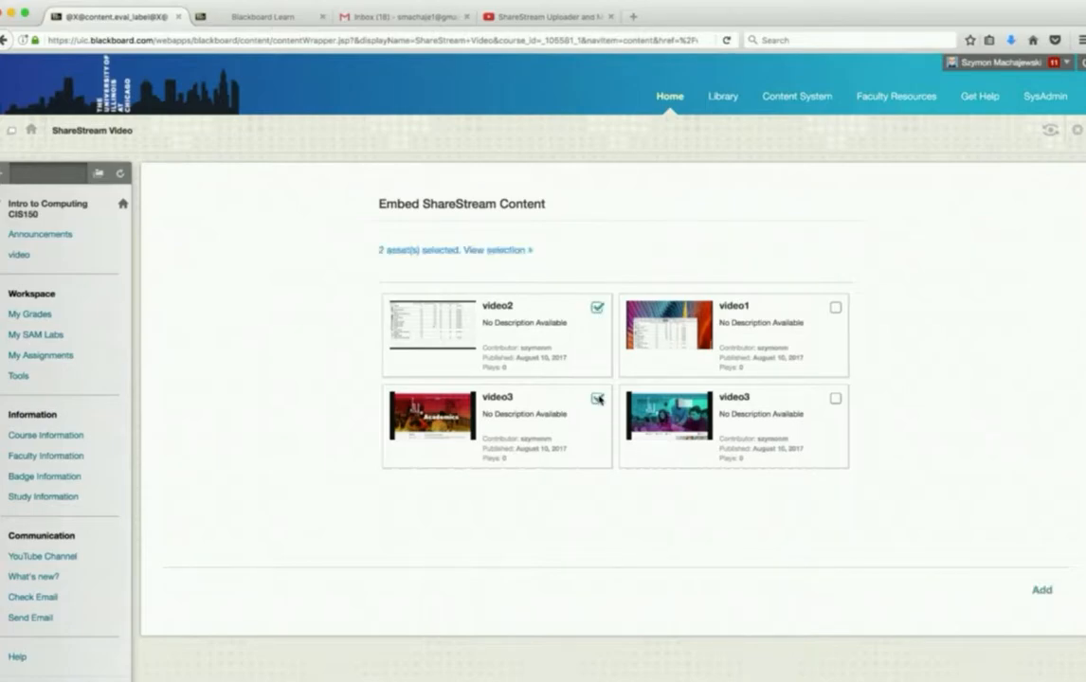
left_click(833, 307)
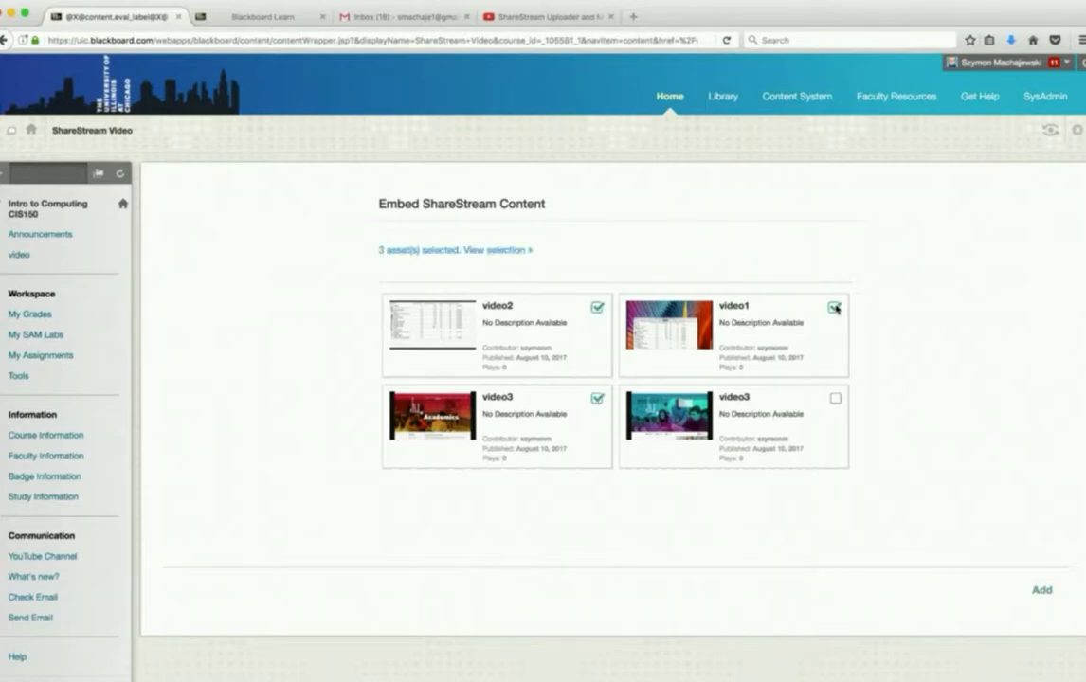
left_click(834, 399)
left_click(1042, 590)
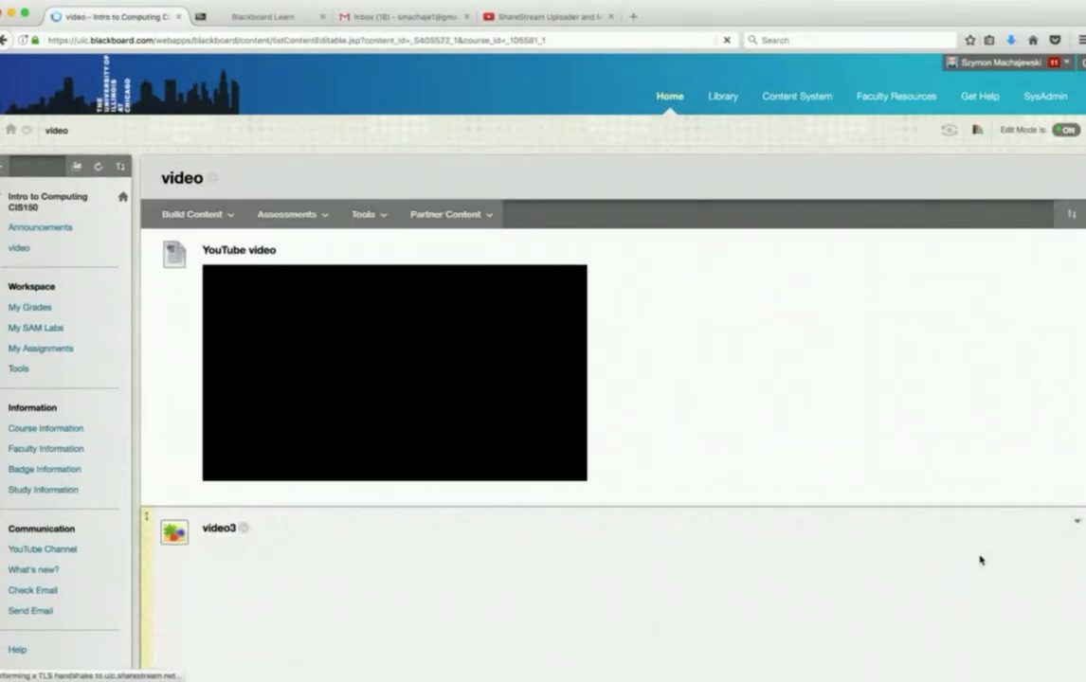
- Examine the embedded YouTube and ShareStream videos throughout the course's video content area
scroll(807, 379, "down", 5)
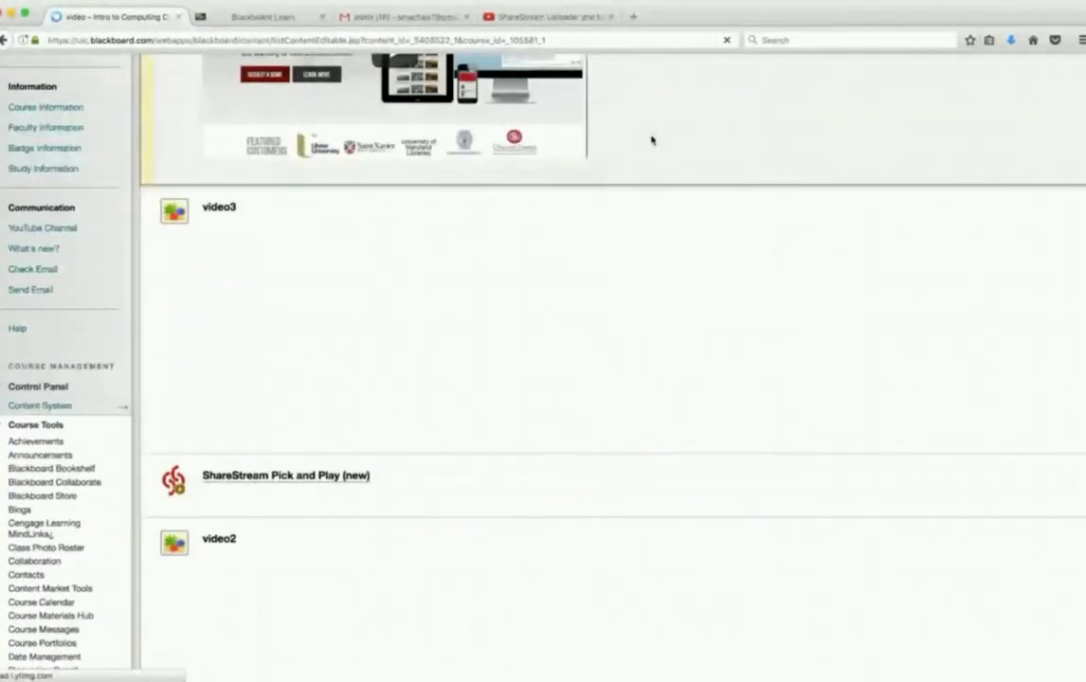
scroll(644, 221, "down", 4)
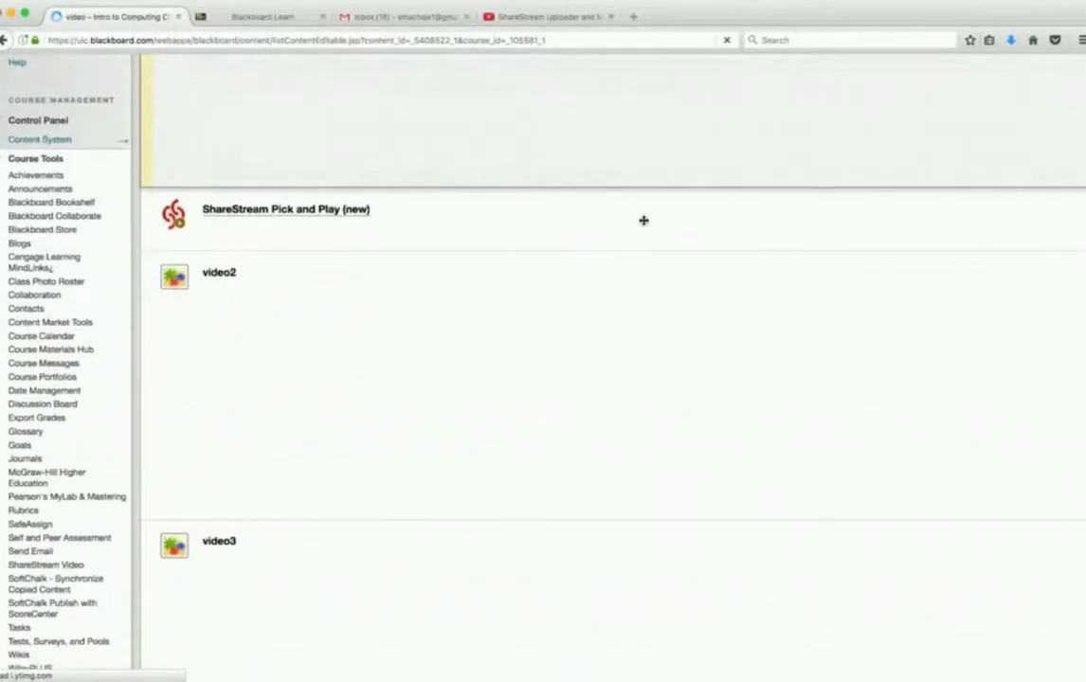
scroll(643, 221, "down", 6)
scroll(644, 223, "up", 10)
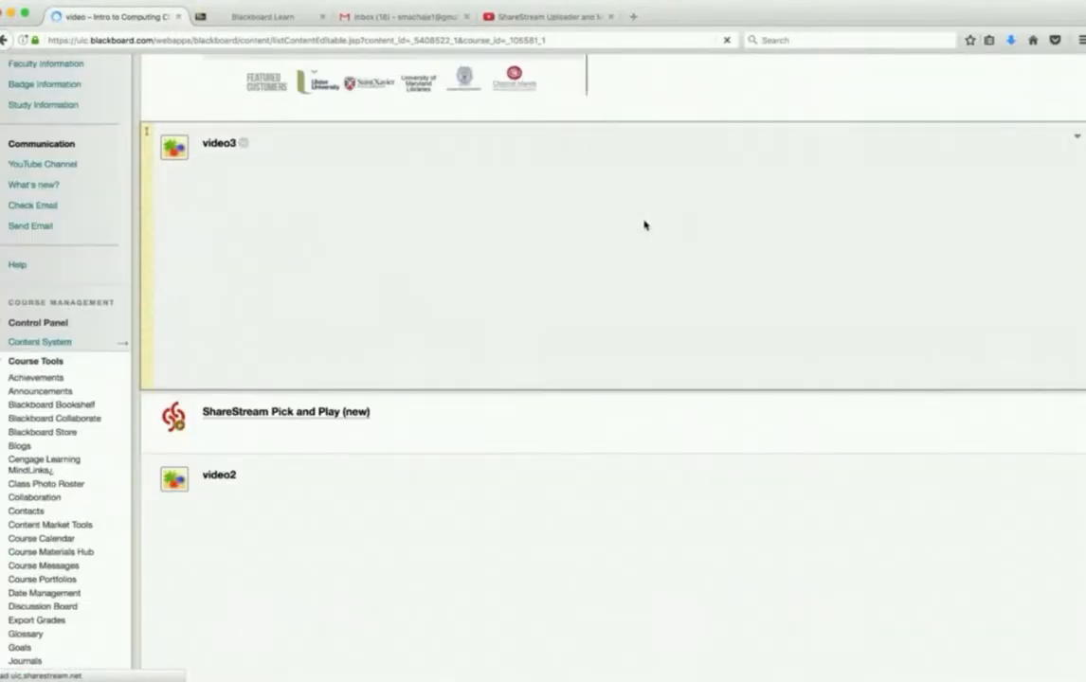
scroll(643, 221, "up", 4)
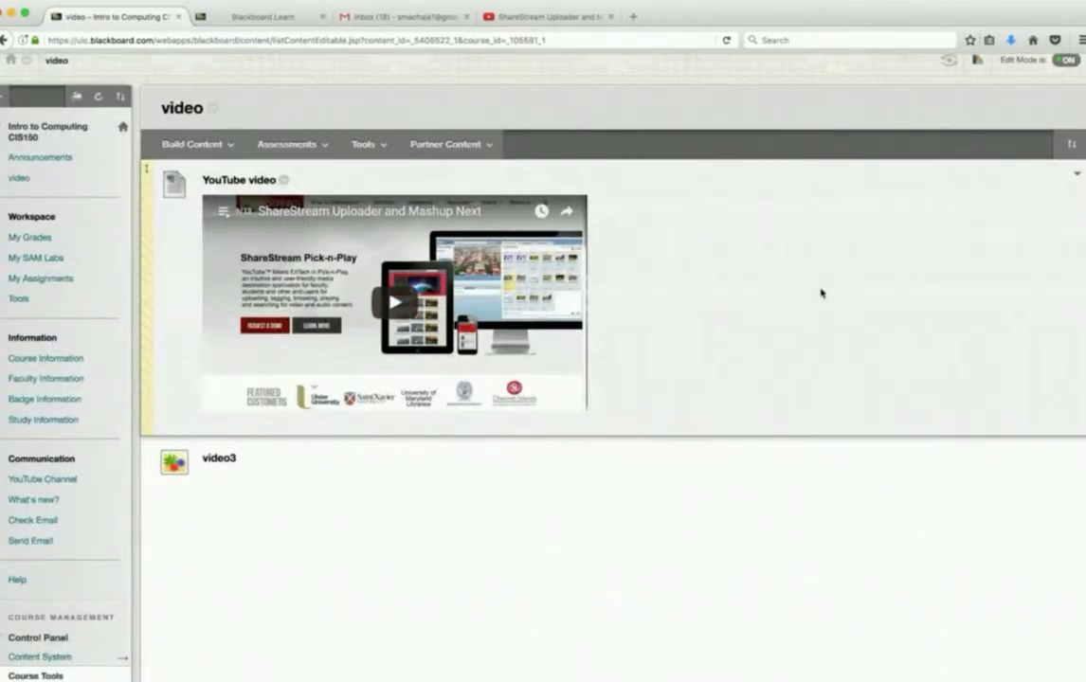
scroll(821, 292, "down", 2)
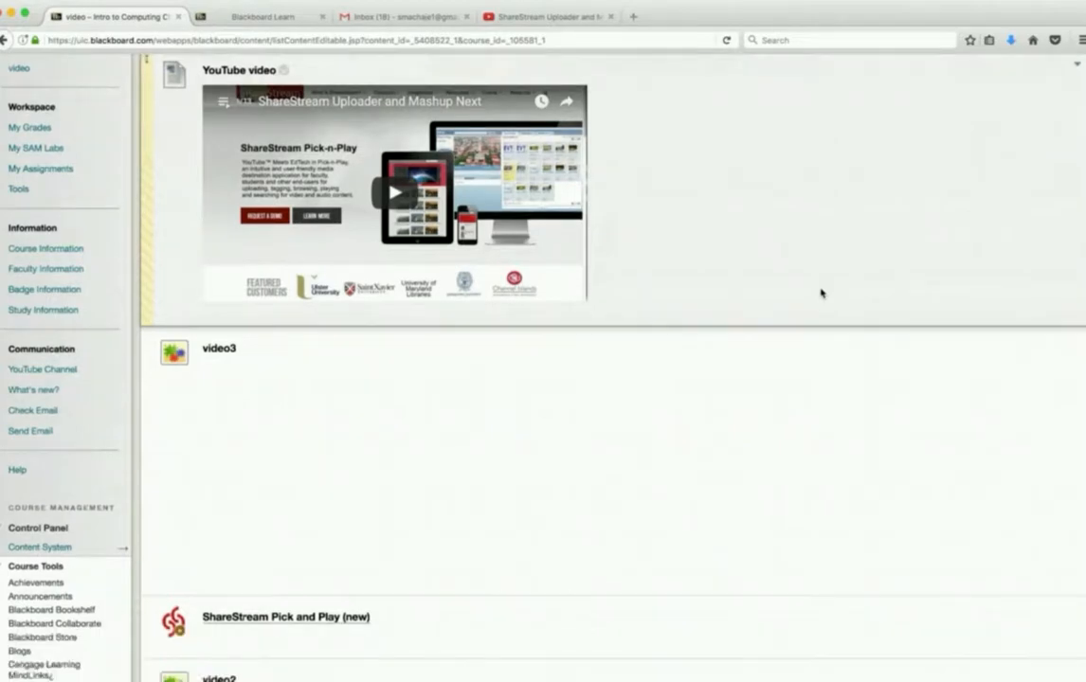
scroll(748, 220, "down", 10)
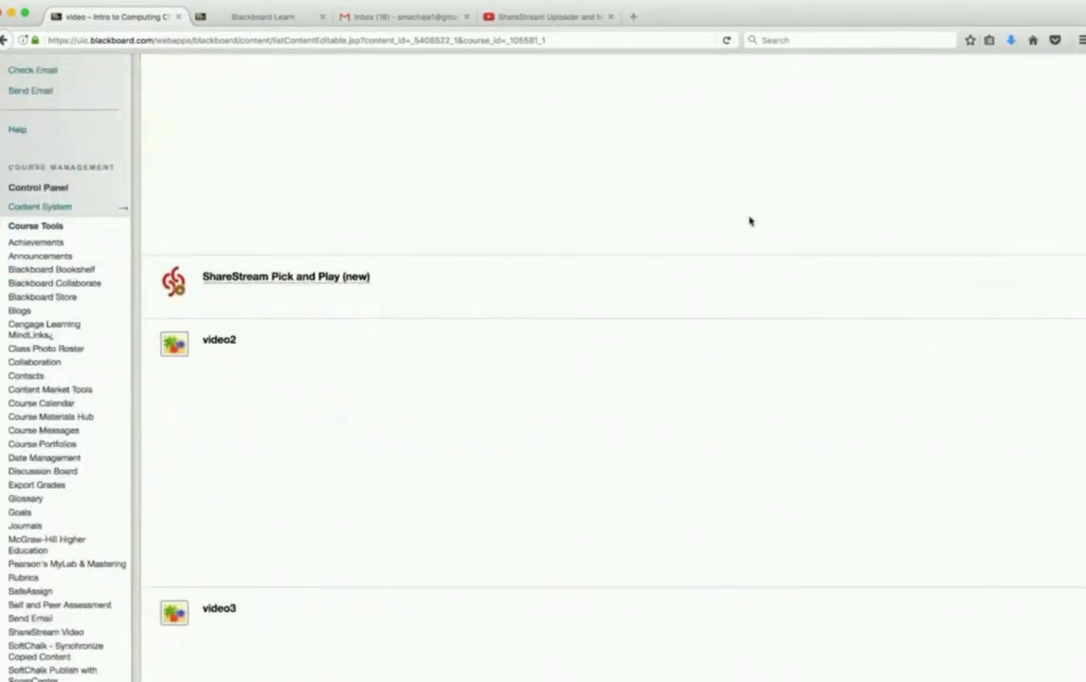
scroll(748, 221, "down", 4)
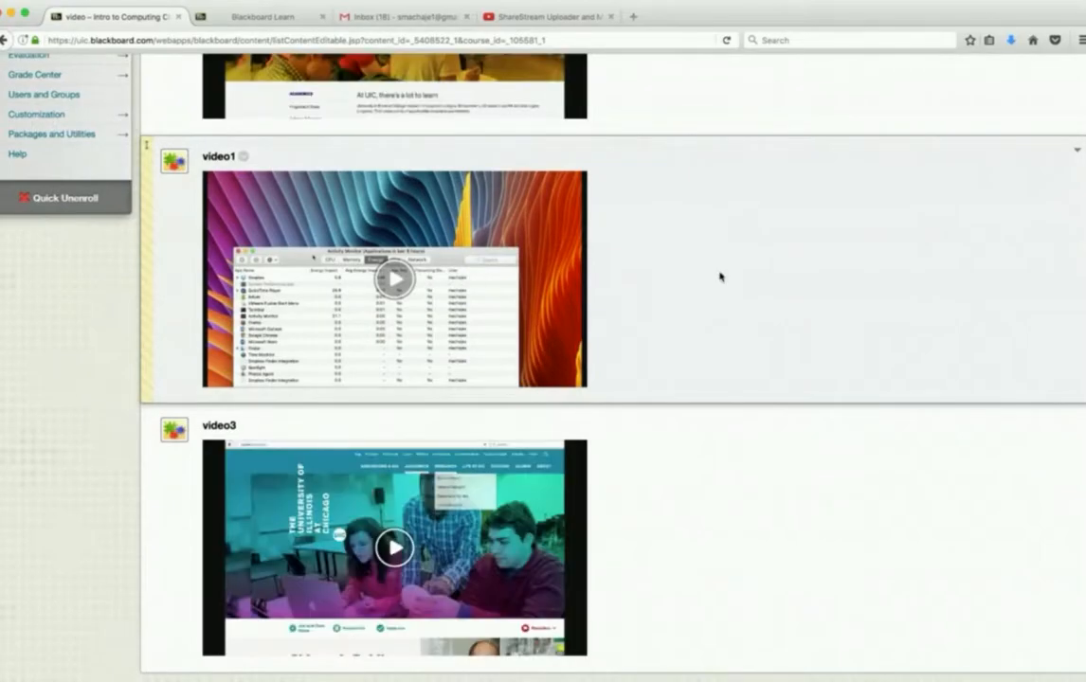
scroll(719, 276, "up", 15)
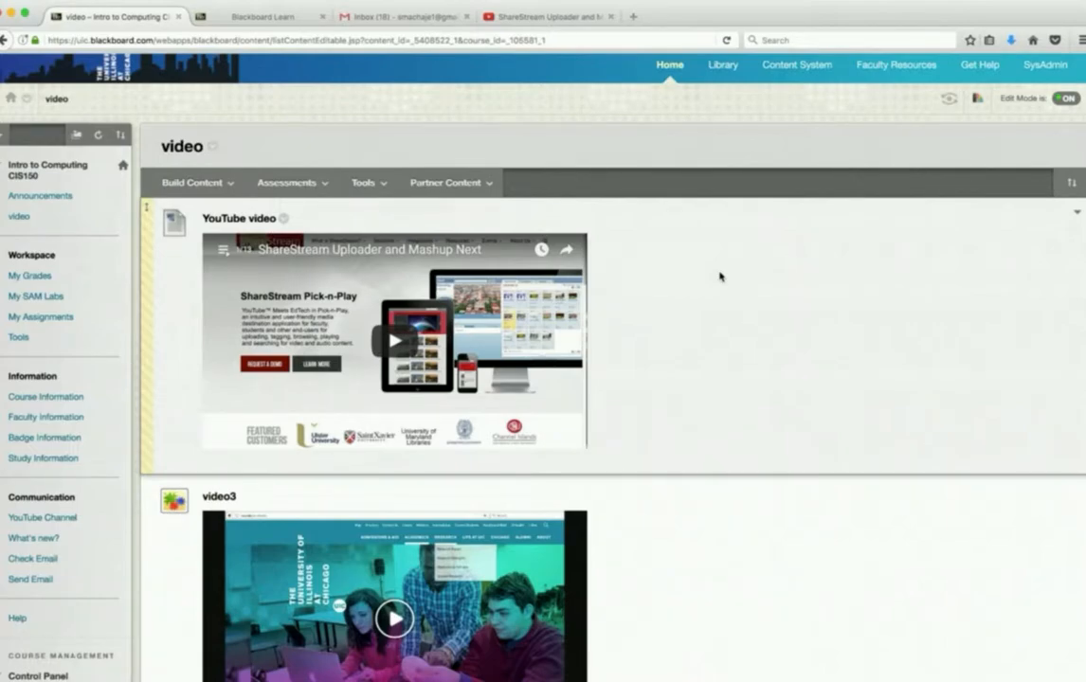
scroll(719, 276, "down", 10)
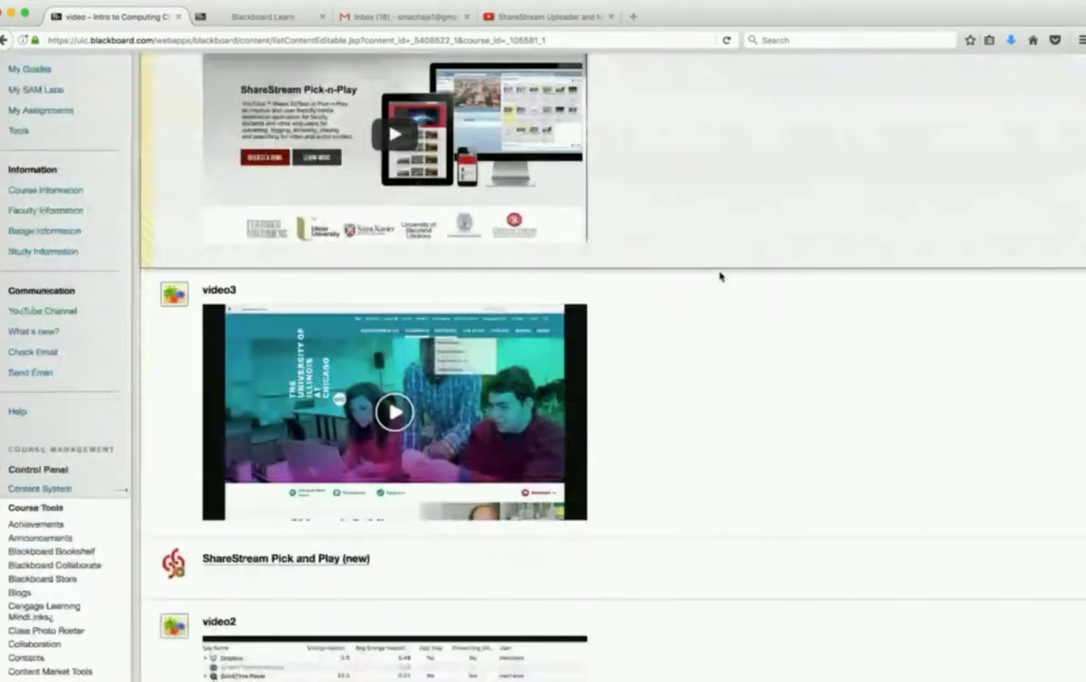
scroll(719, 272, "down", 3)
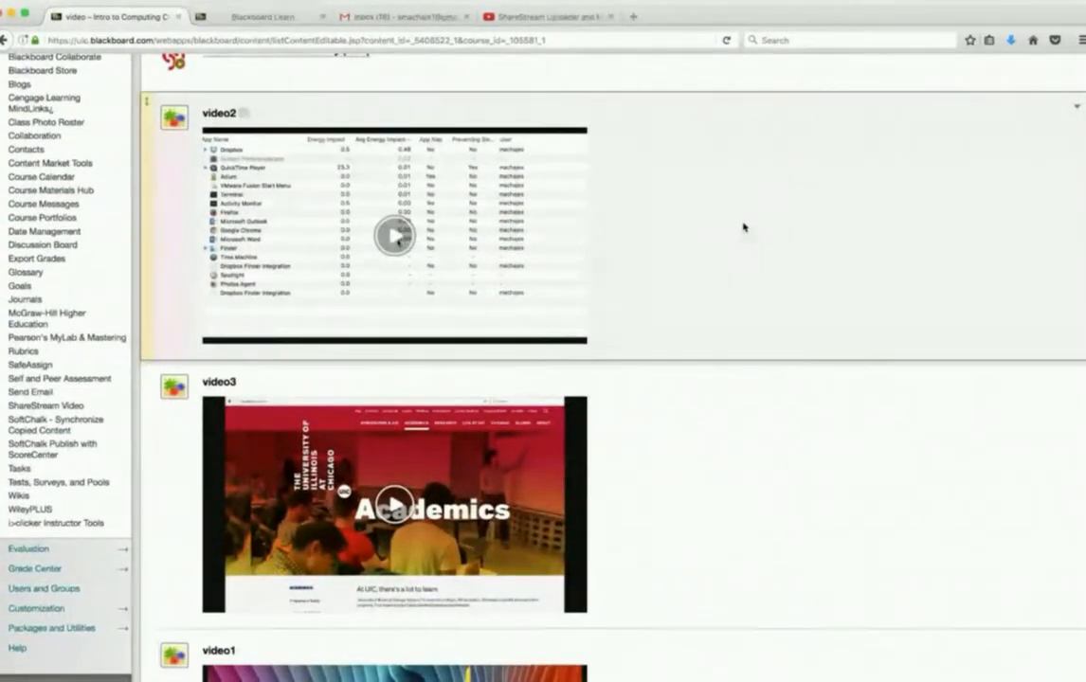
- Open the Adaptive Release rule for video2 and review its date, membership, grade and review status criteria
scroll(743, 227, "up", 4)
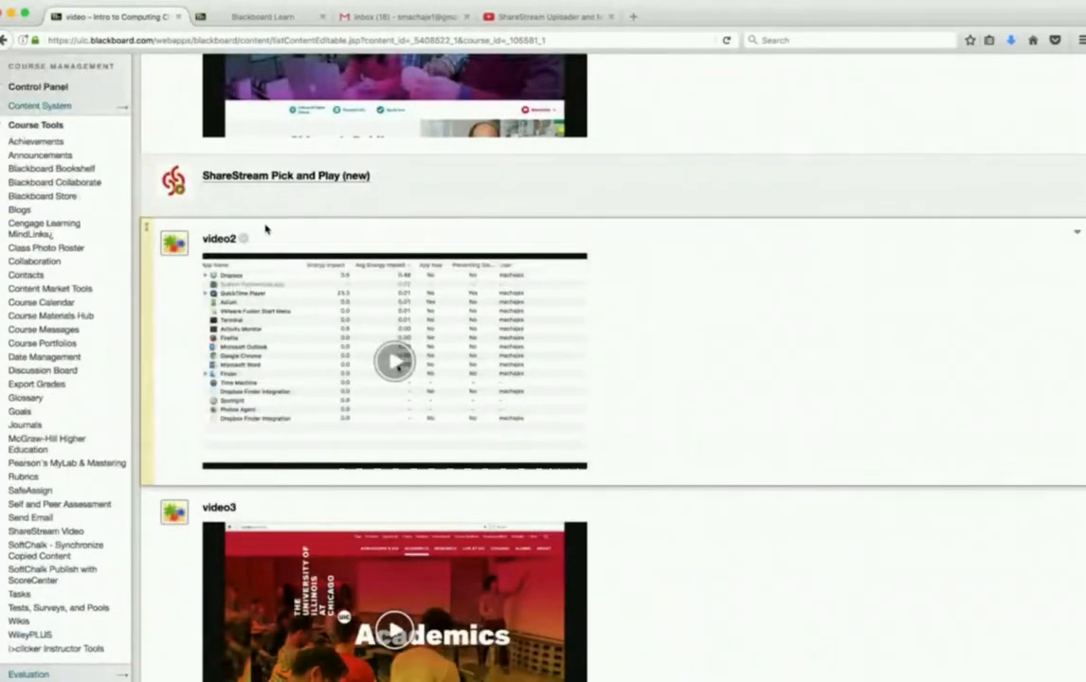
left_click(243, 243)
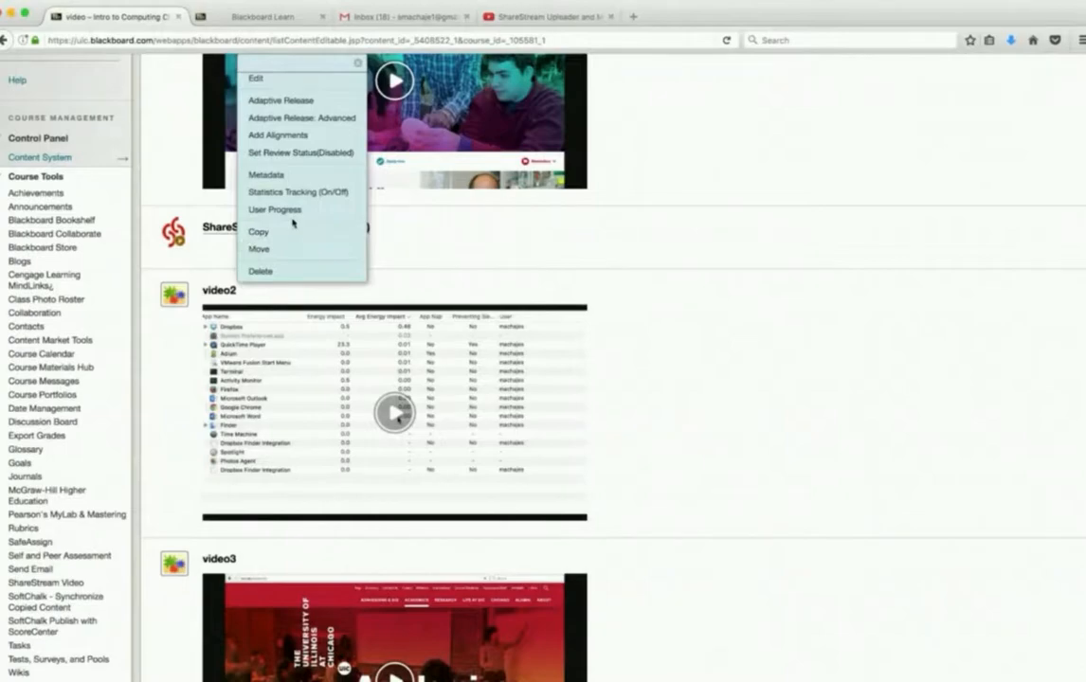
scroll(293, 223, "up", 2)
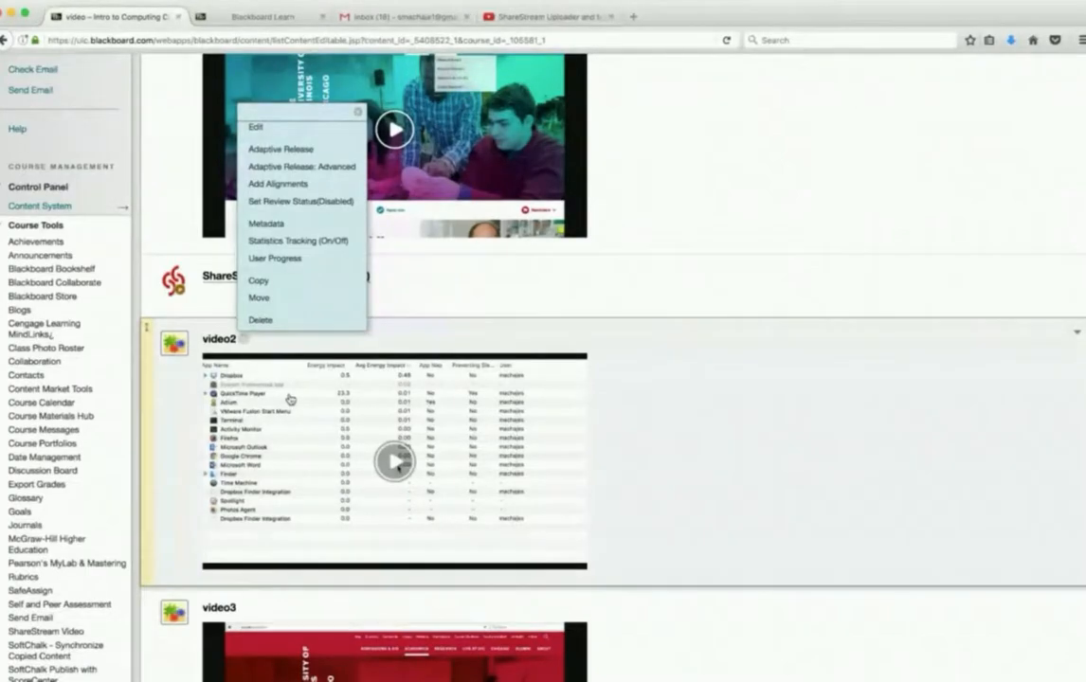
left_click(308, 150)
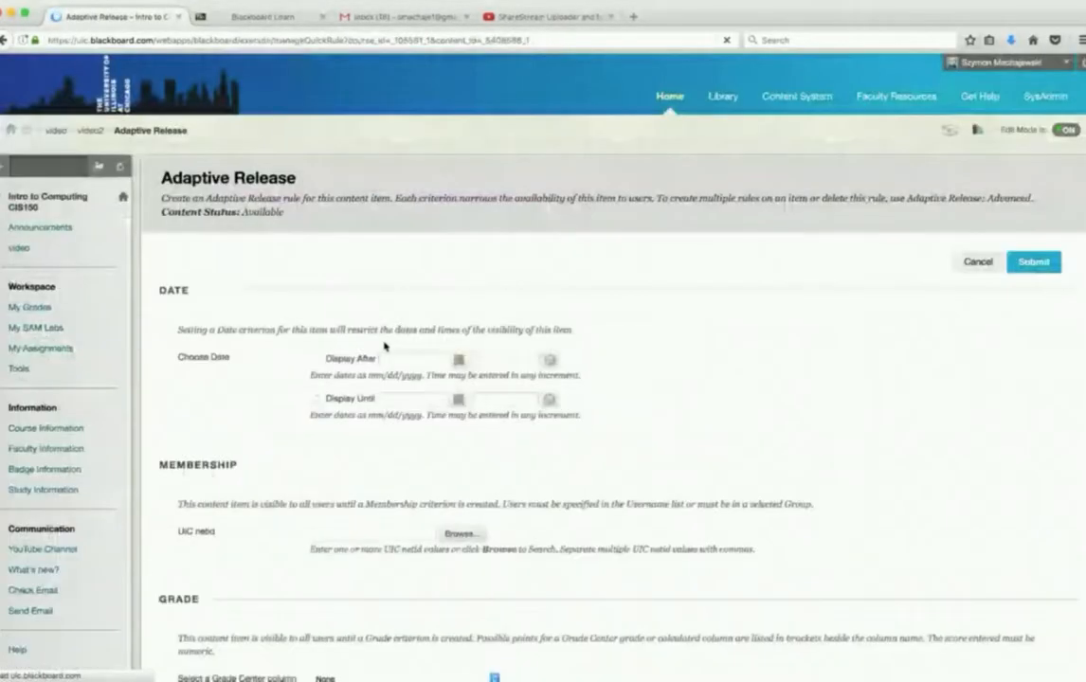
scroll(819, 352, "down", 5)
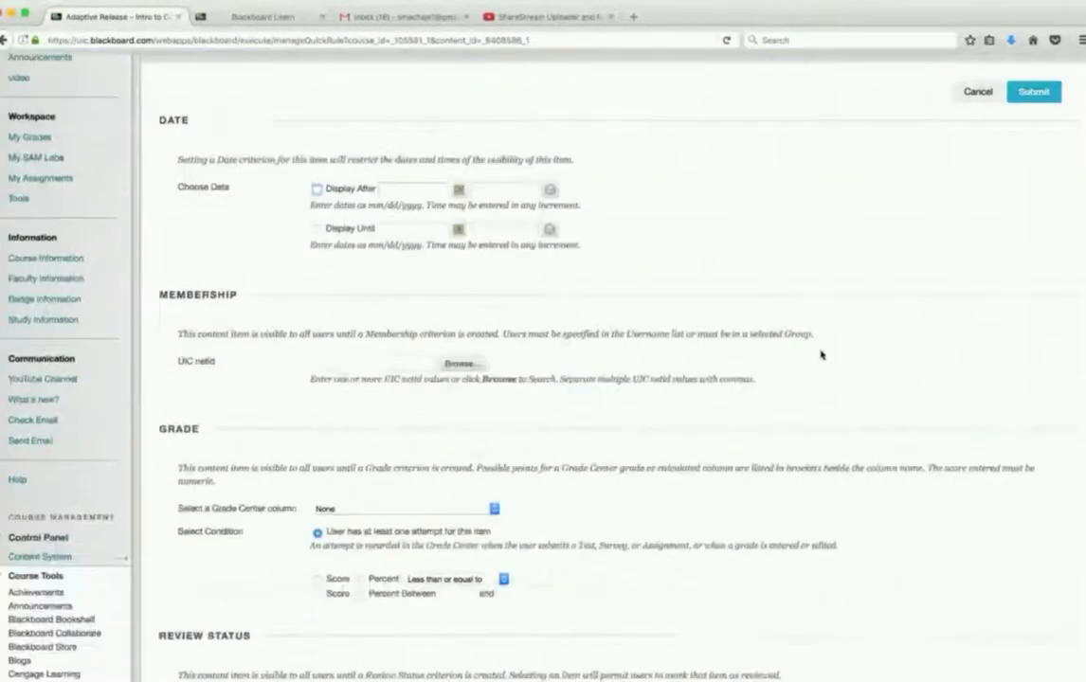
scroll(821, 354, "down", 2)
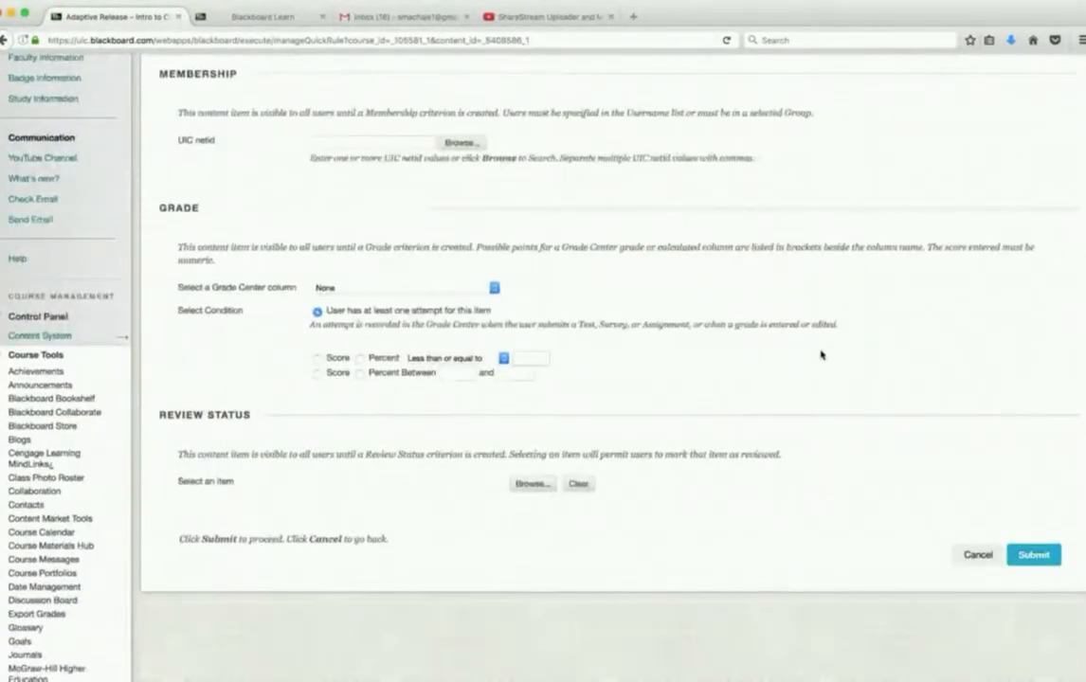
- Try a grade criterion of at least 90 percent on Quiz - 10.6 Quiz: Chapter 11, and leave the rule without submitting it
left_click(435, 288)
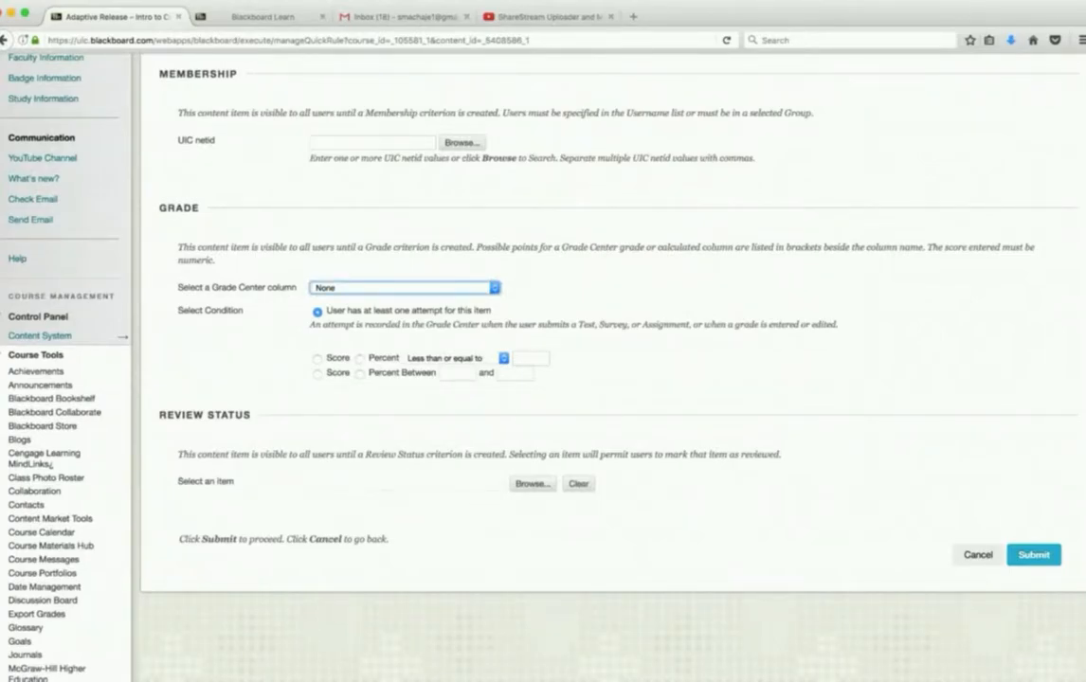
left_click(396, 362)
left_click(360, 358)
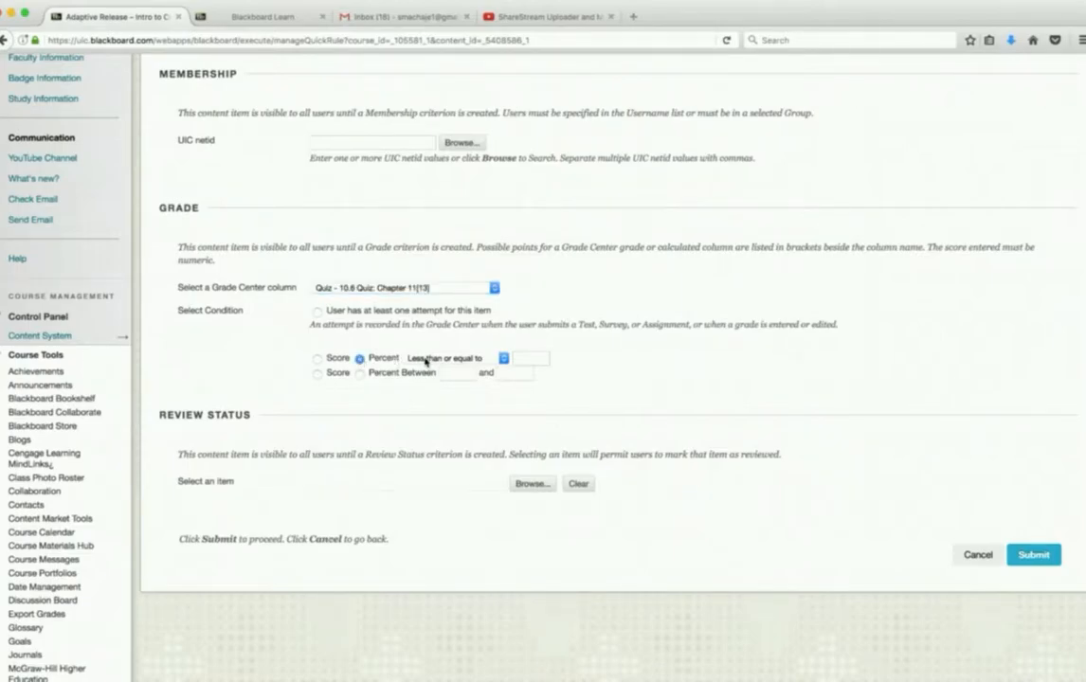
key("Up")
key("Tab")
type("90")
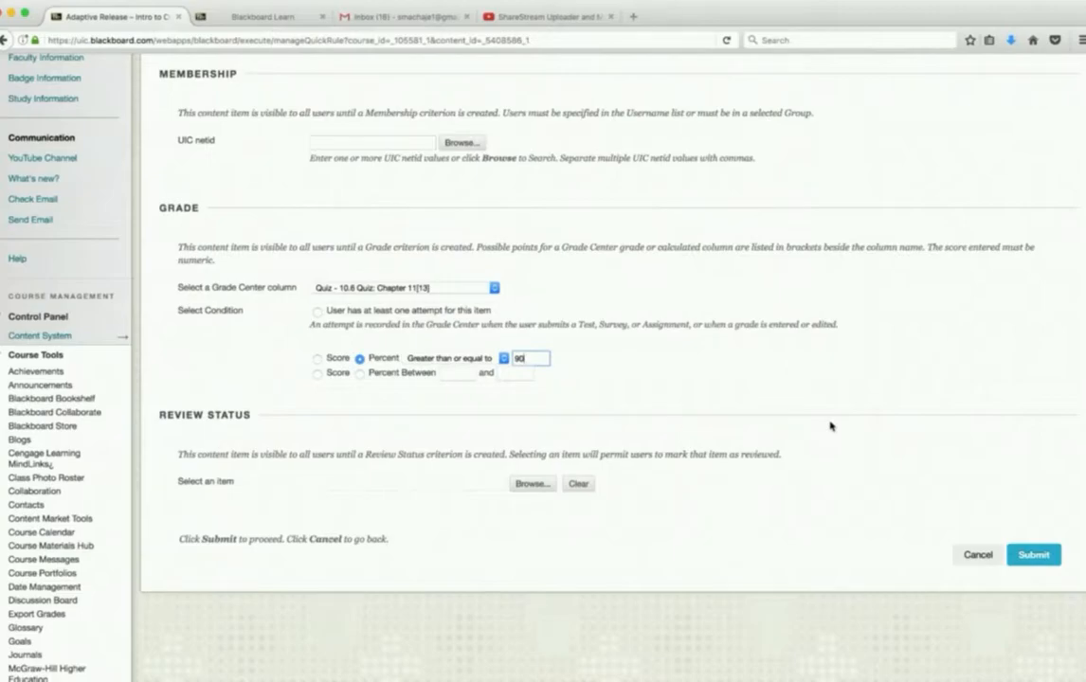
left_click(976, 555)
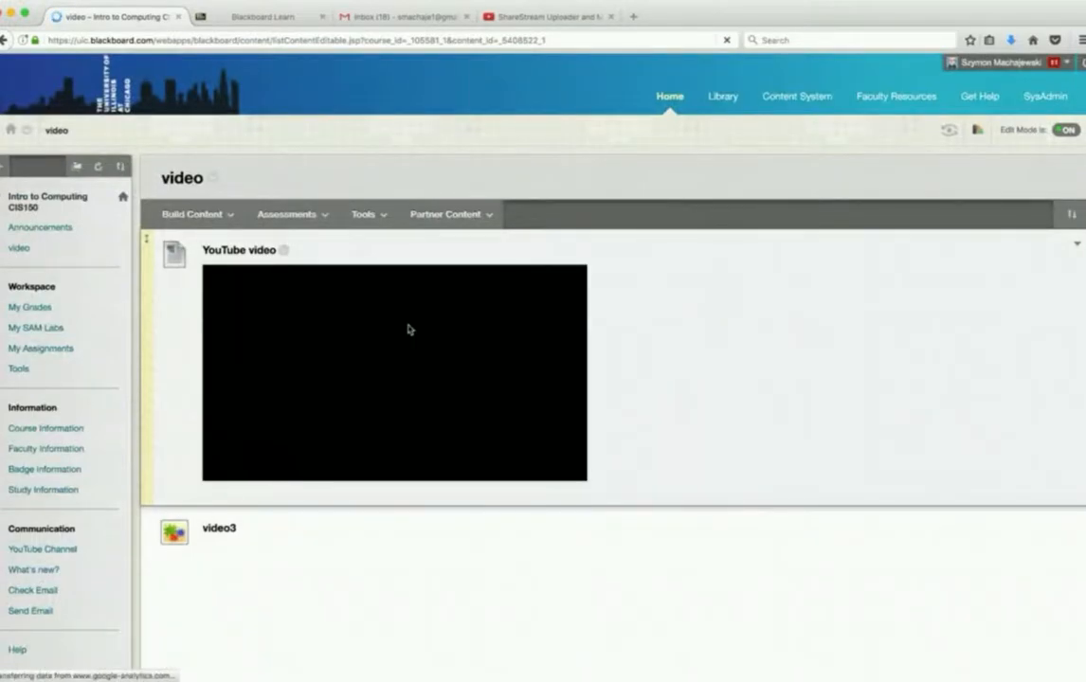
- Enable Review Status for the video3 item directly below the YouTube video and submit the change
scroll(408, 329, "down", 5)
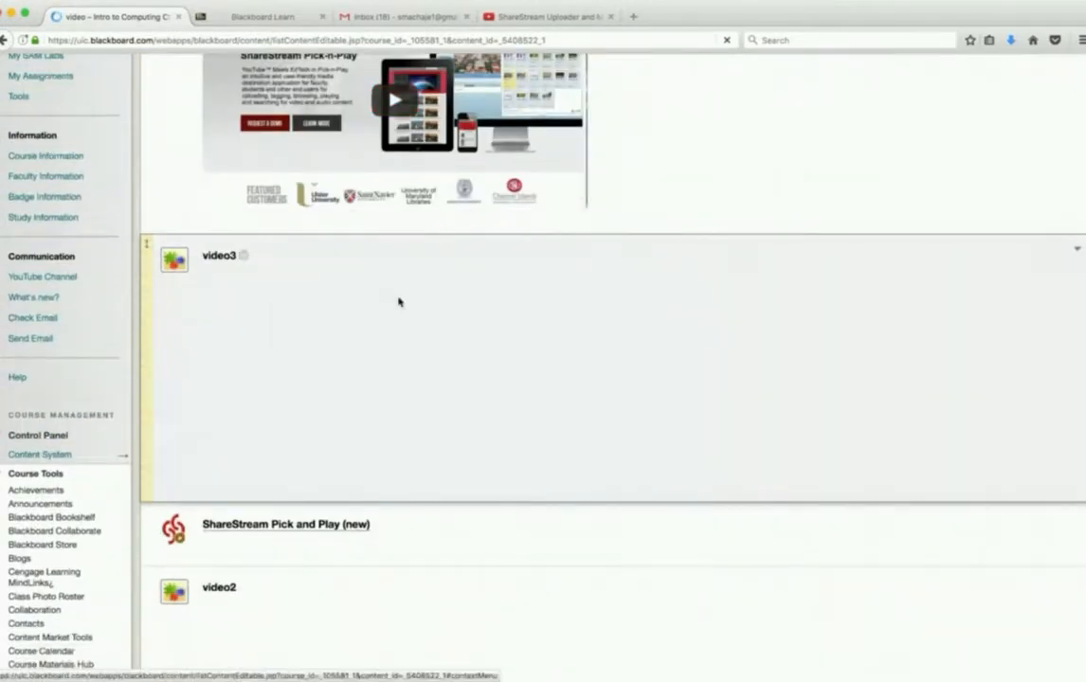
scroll(398, 301, "up", 5)
scroll(252, 438, "down", 3)
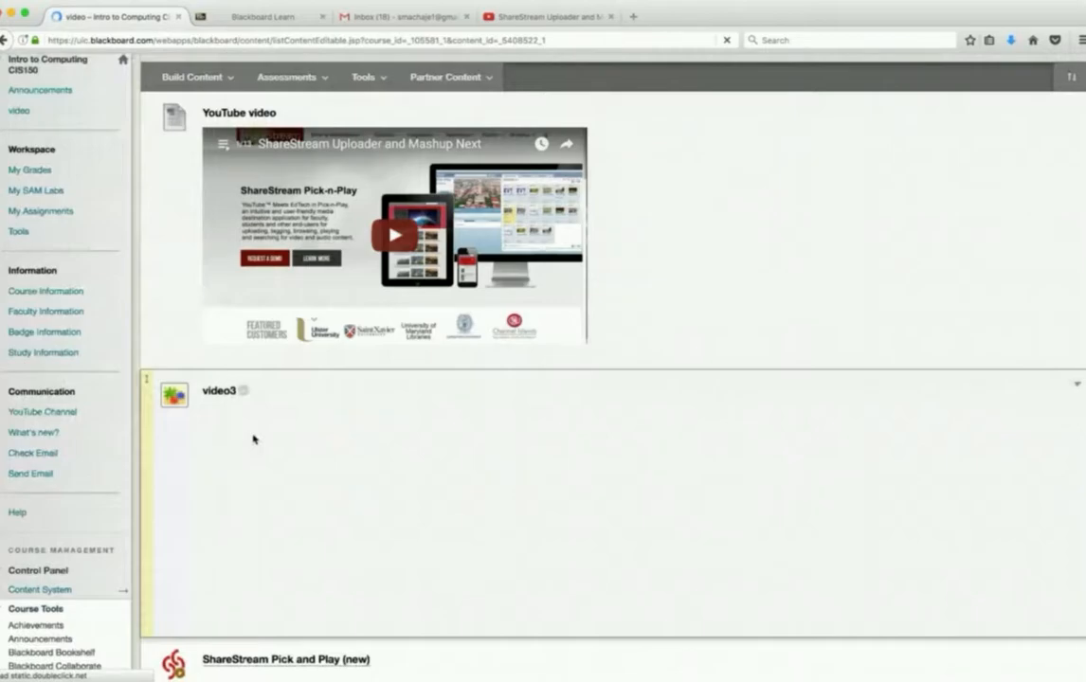
left_click(243, 391)
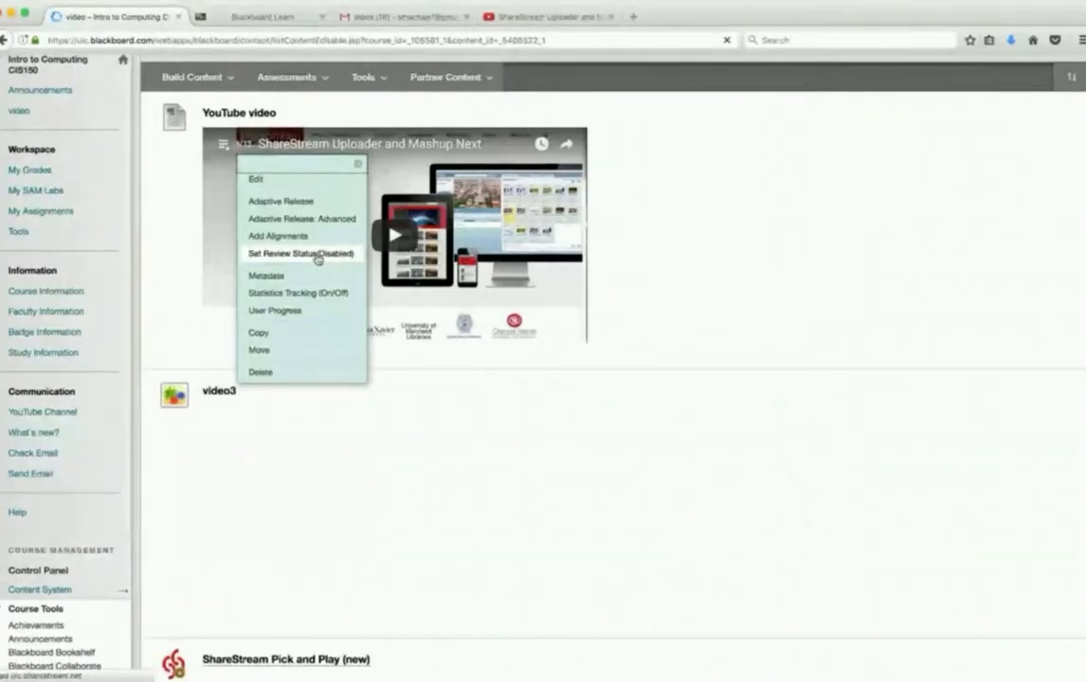
left_click(318, 254)
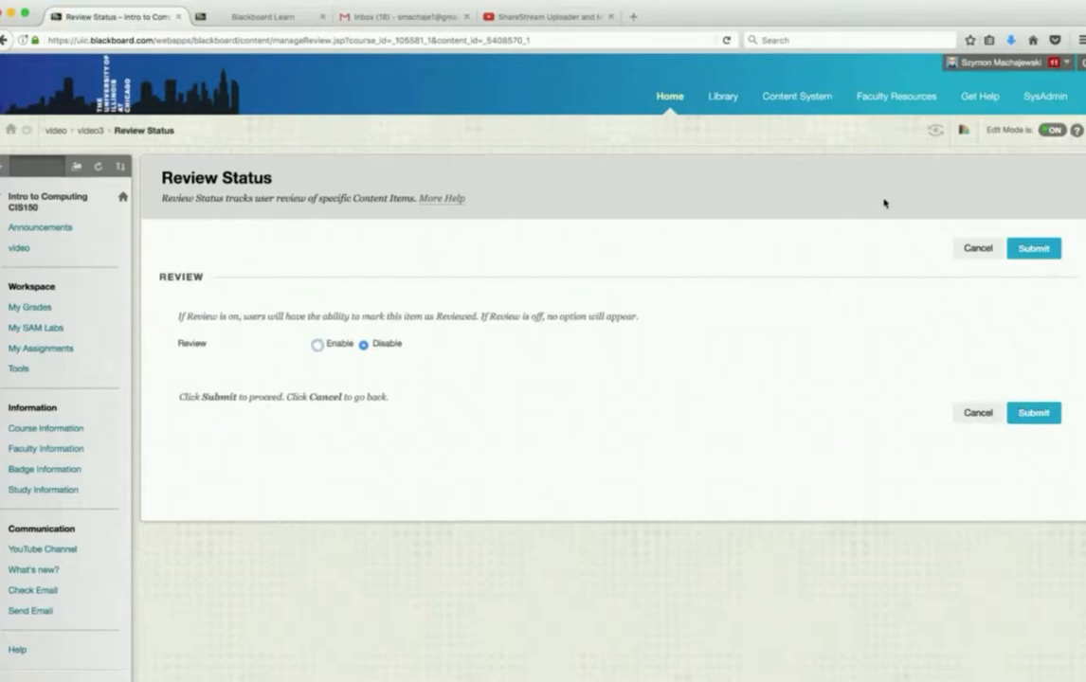
left_click(317, 345)
left_click(1016, 248)
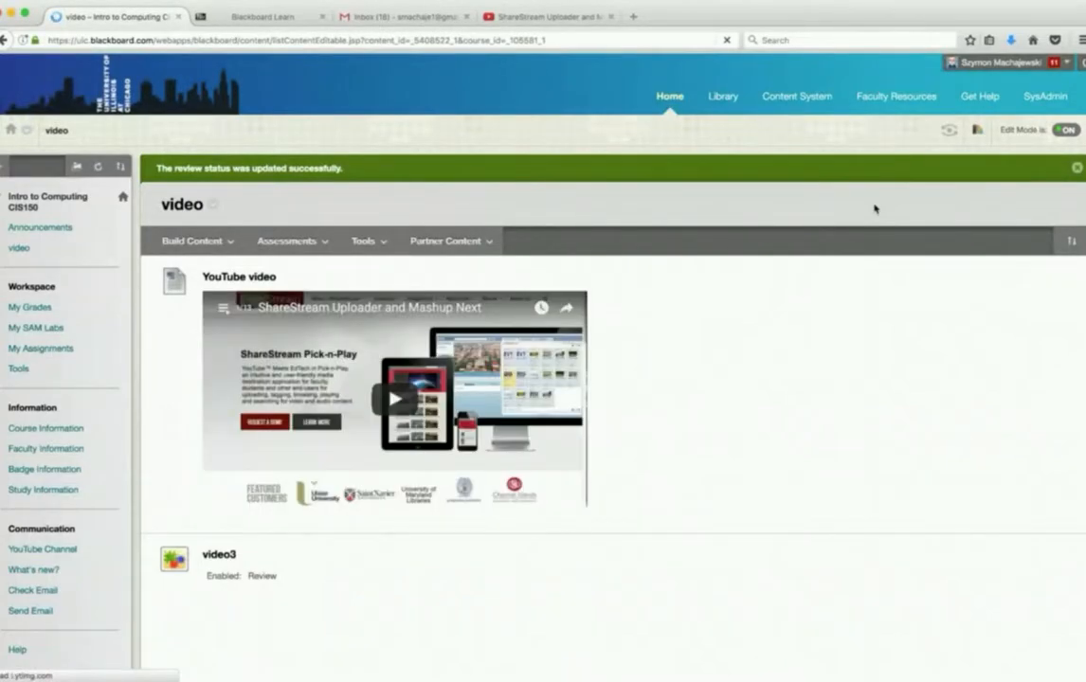
- Enter Student Preview, open the course's video content area and mark the upper video3 item as reviewed
scroll(875, 208, "down", 1)
scroll(874, 209, "down", 3)
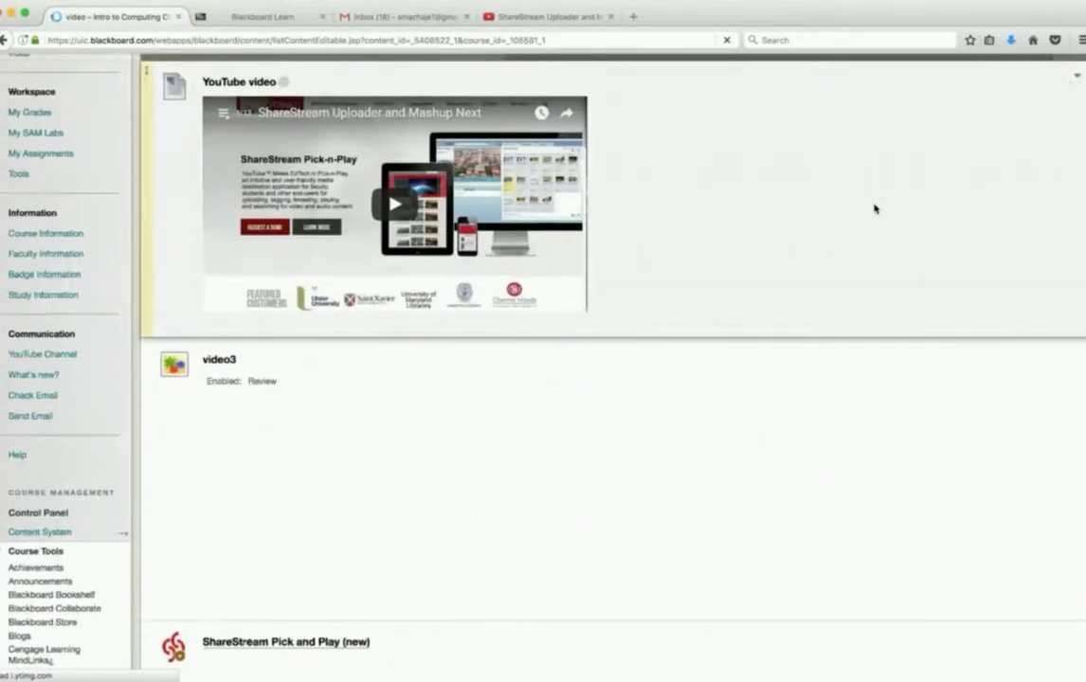
scroll(874, 209, "up", 4)
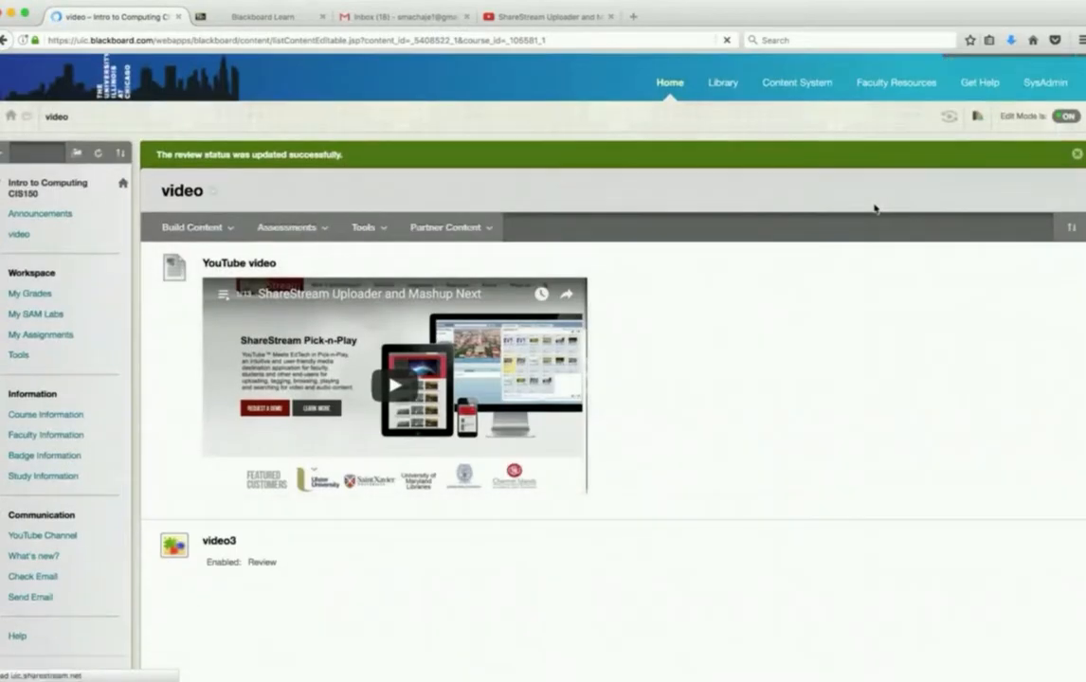
scroll(872, 204, "down", 1)
scroll(873, 204, "down", 2)
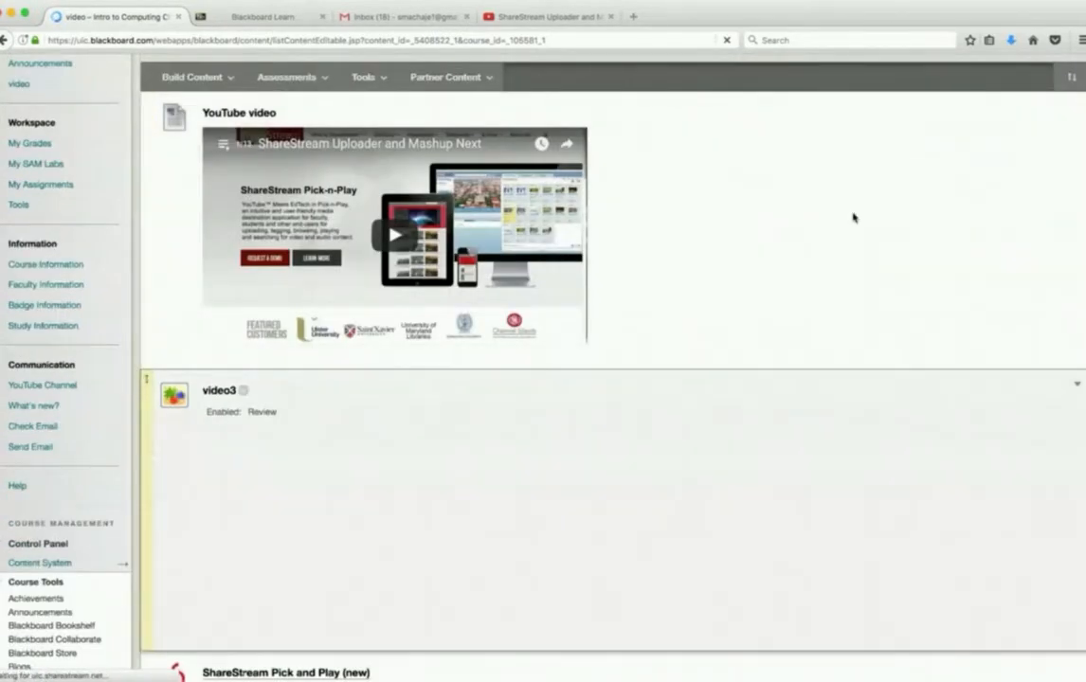
scroll(852, 218, "up", 3)
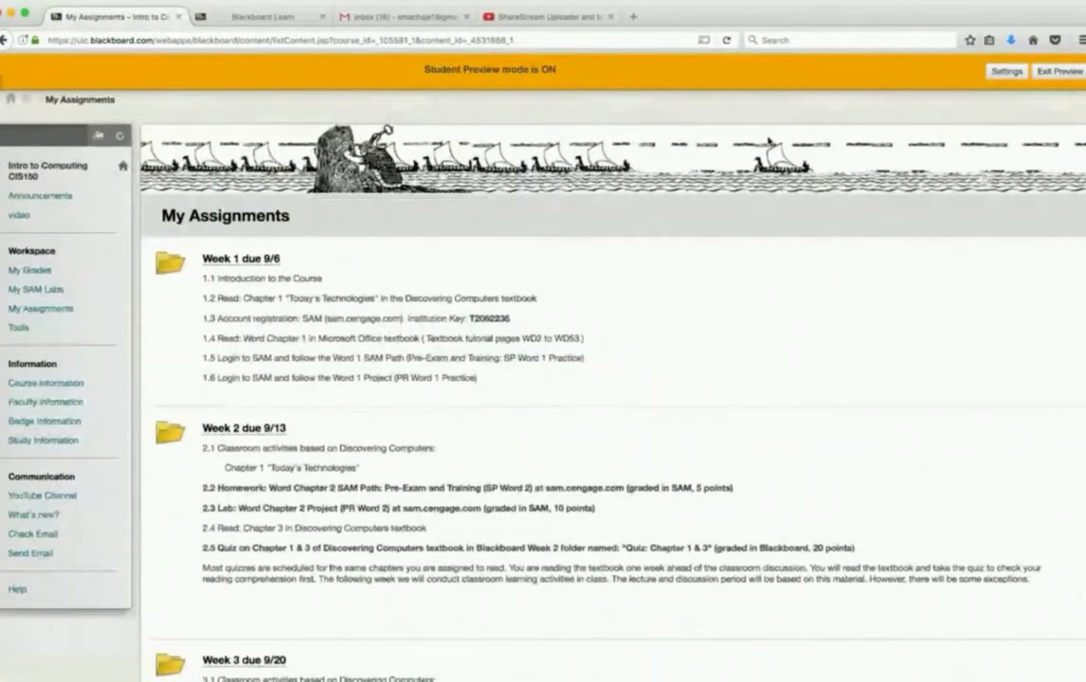
left_click(23, 216)
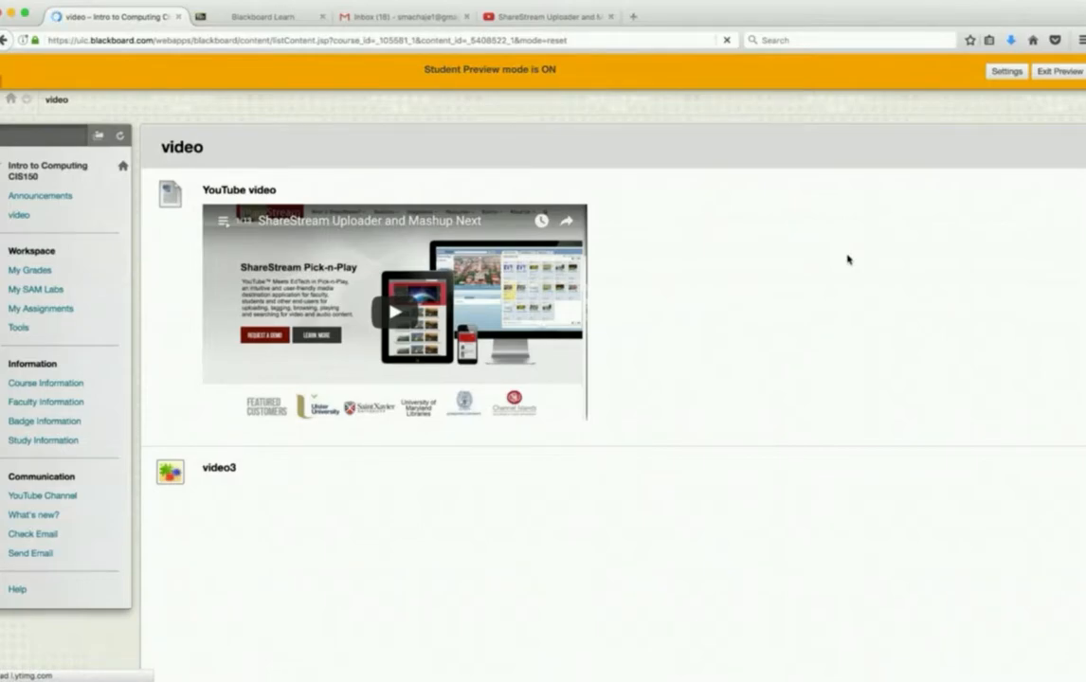
scroll(848, 259, "down", 2)
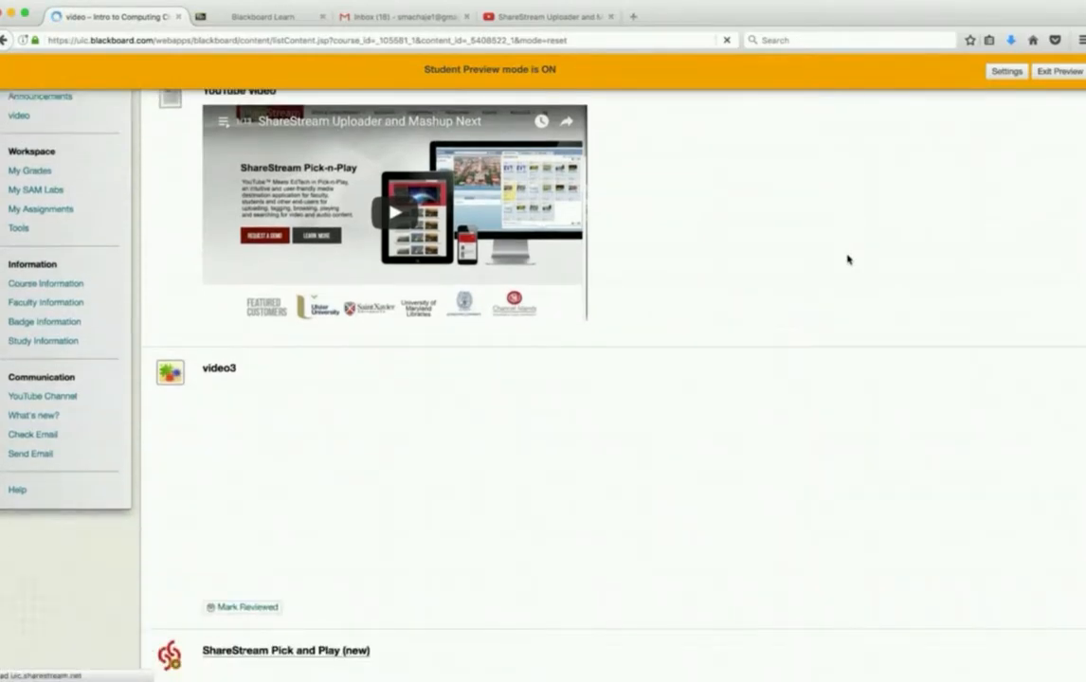
scroll(848, 258, "down", 1)
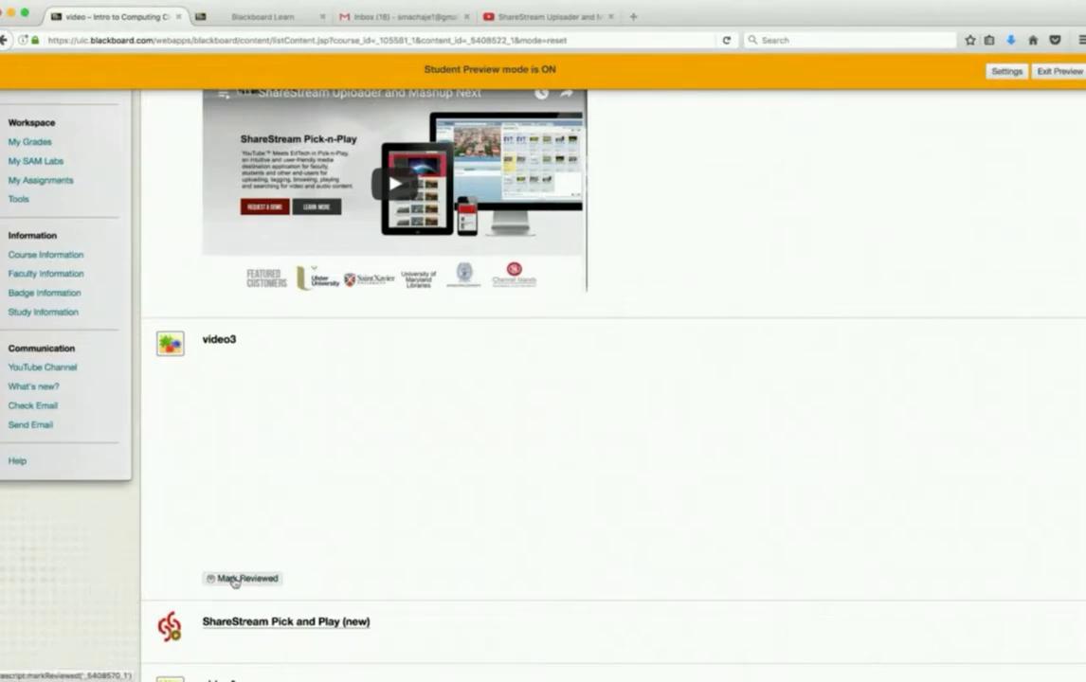
left_click(235, 579)
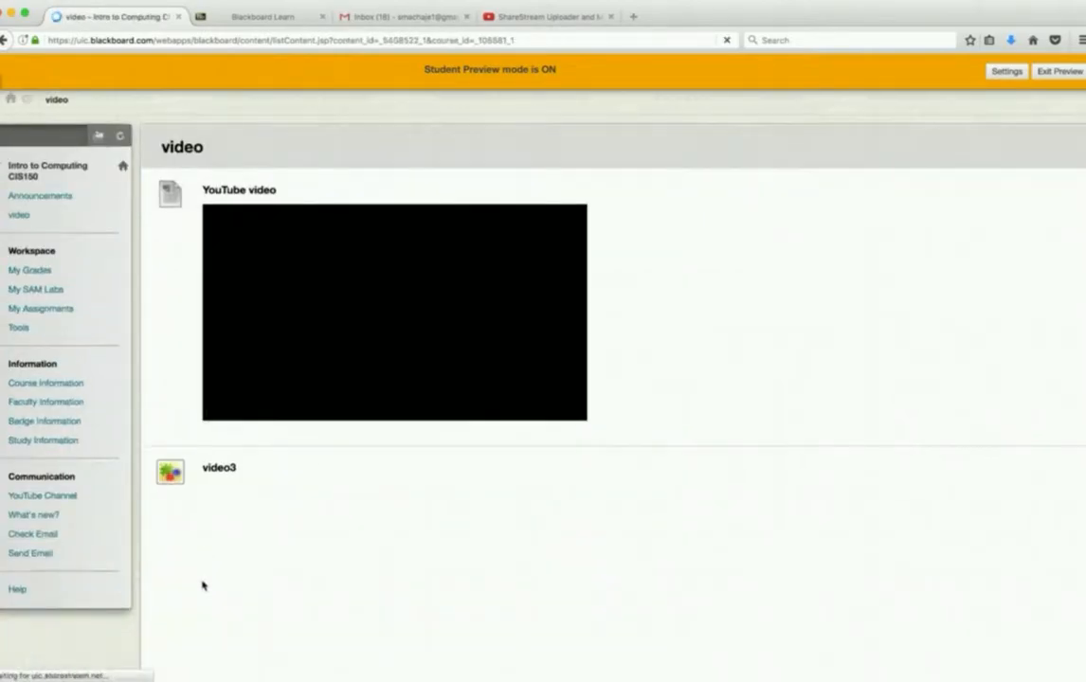
scroll(318, 511, "down", 3)
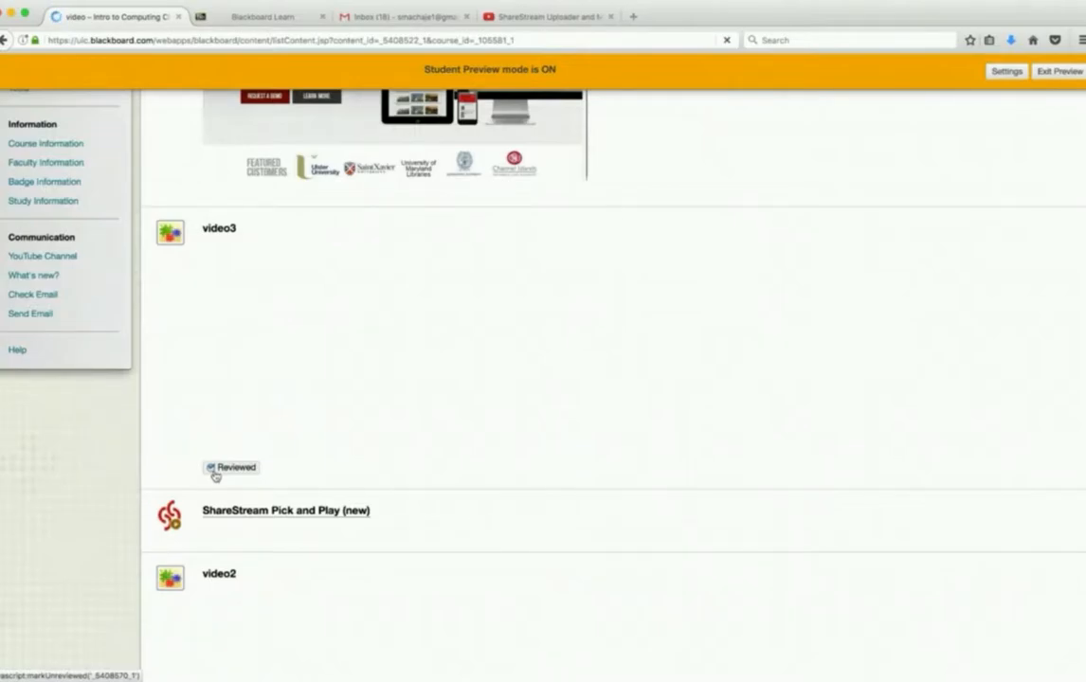
- Examine how the embedded videos and the review marker on video3 appear to students in the video content area
scroll(706, 215, "up", 2)
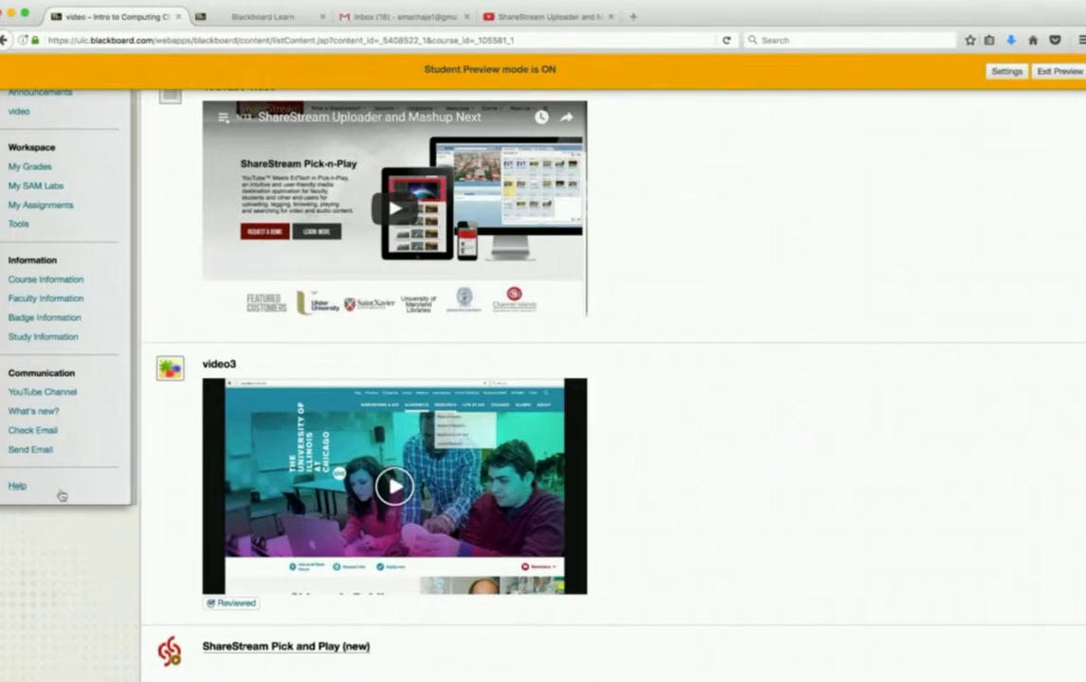
scroll(61, 494, "up", 1)
scroll(60, 494, "down", 1)
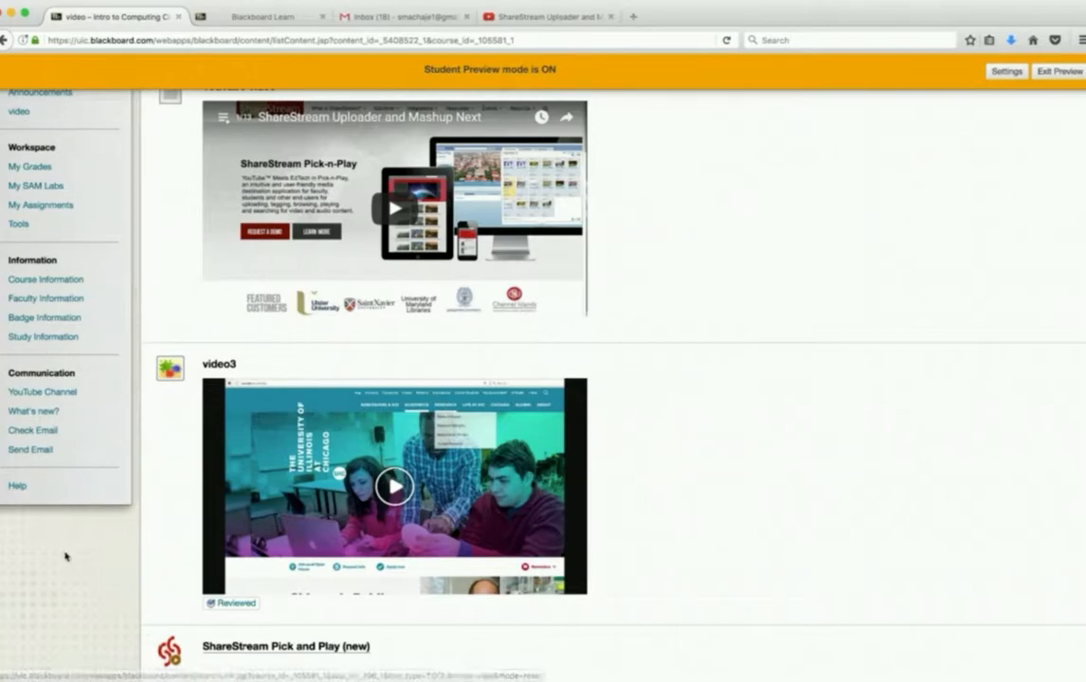
scroll(101, 580, "down", 1)
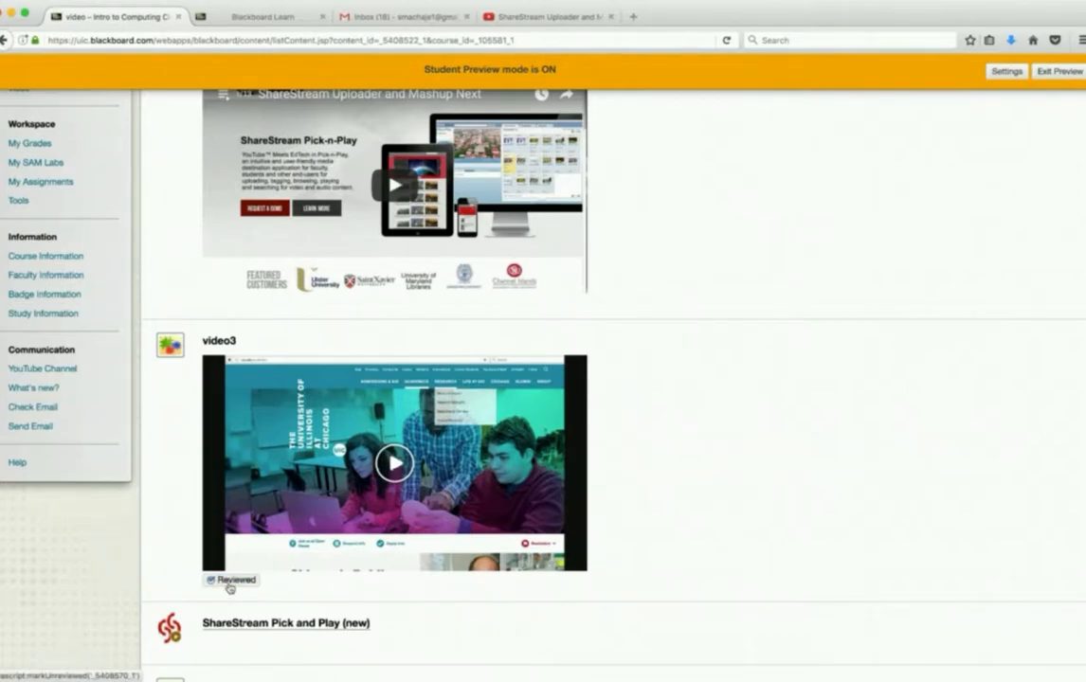
scroll(229, 587, "down", 3)
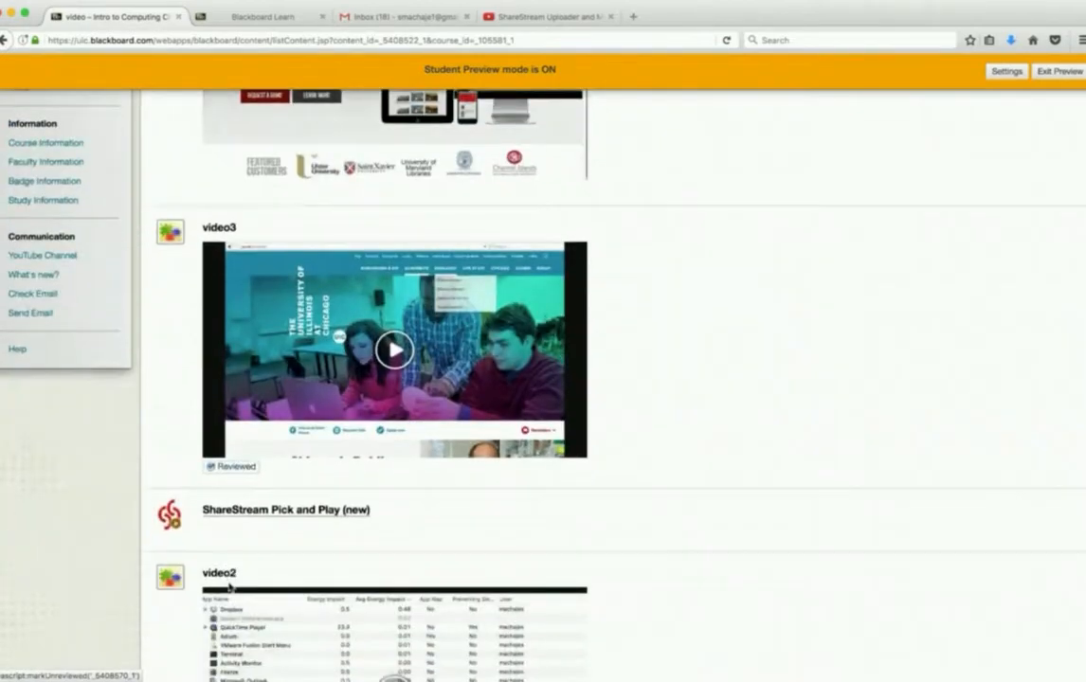
scroll(228, 587, "down", 12)
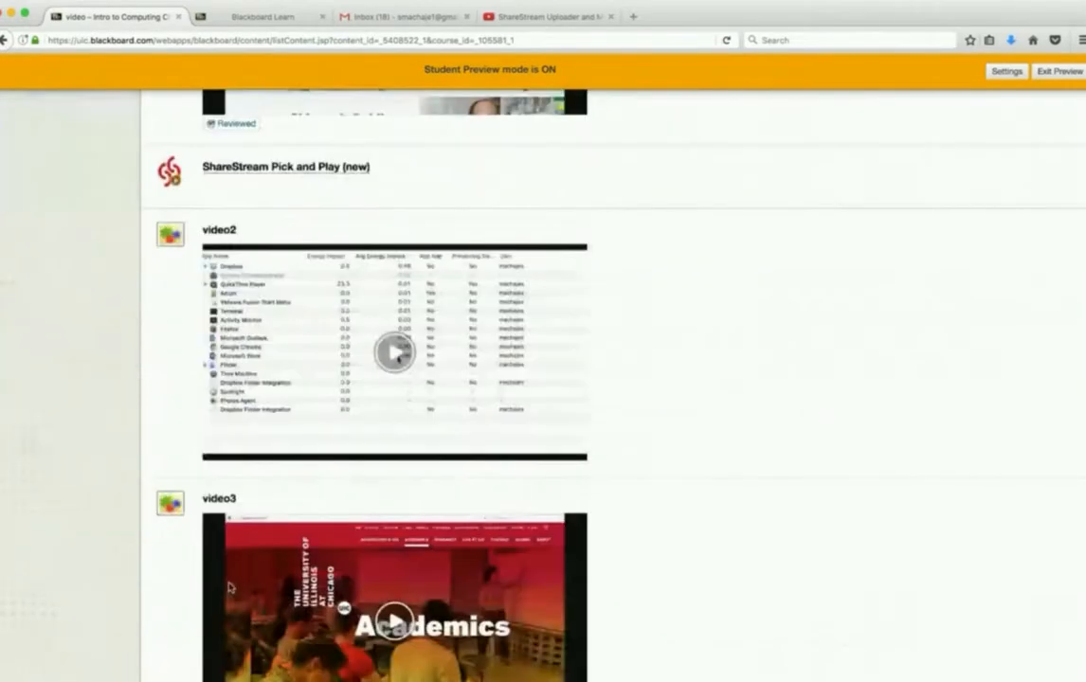
scroll(229, 588, "down", 2)
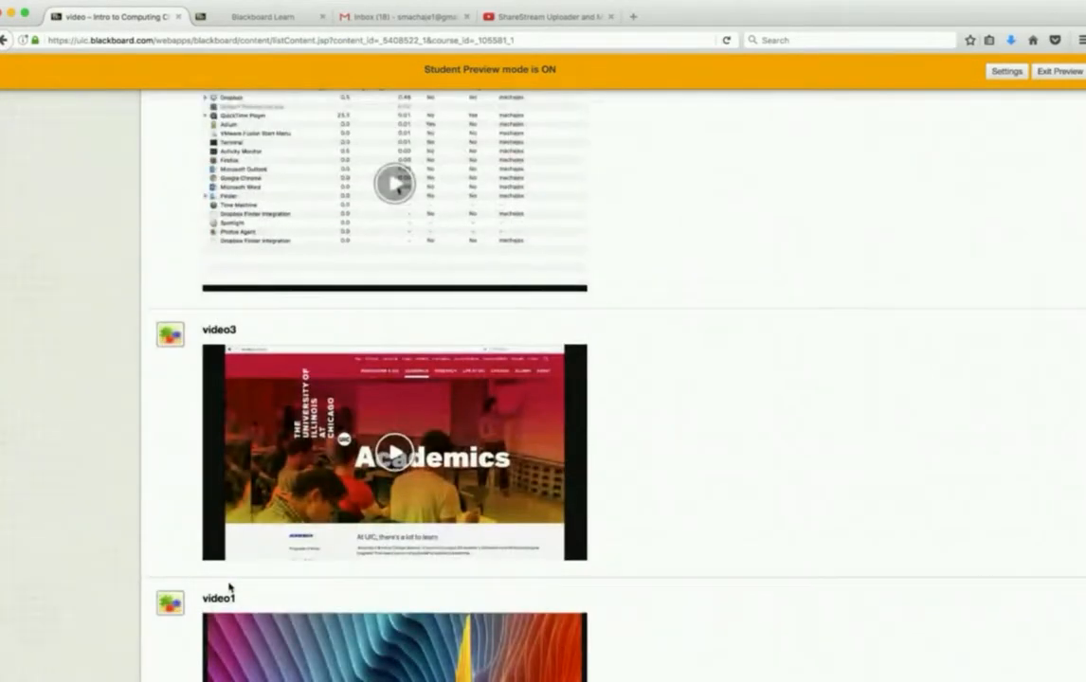
scroll(230, 587, "up", 10)
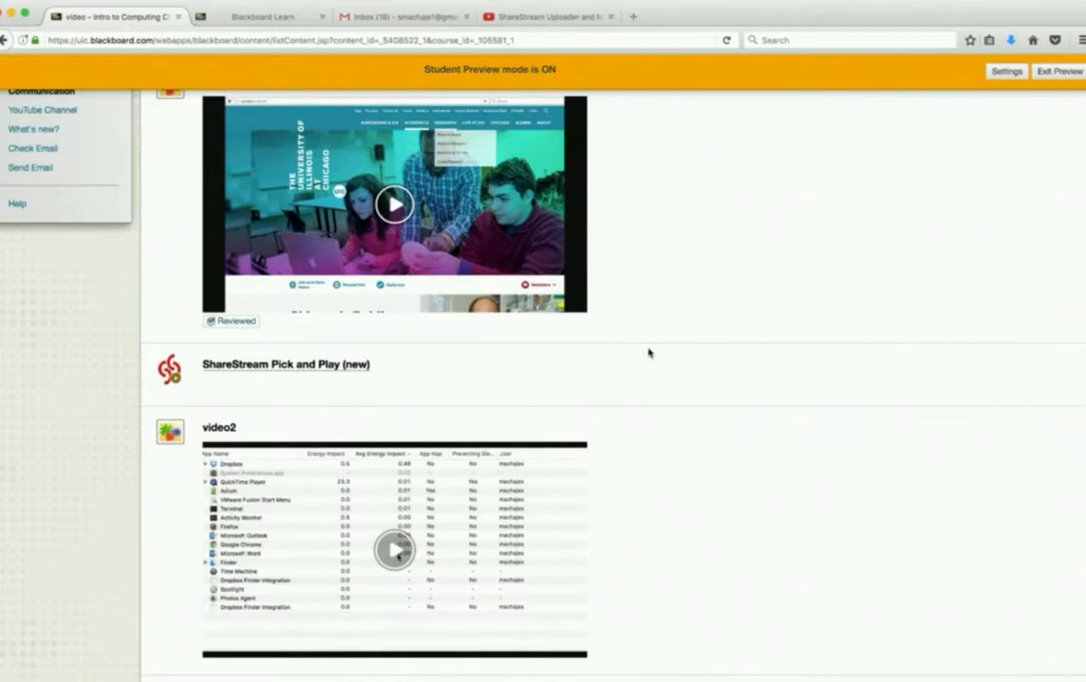
scroll(648, 352, "up", 5)
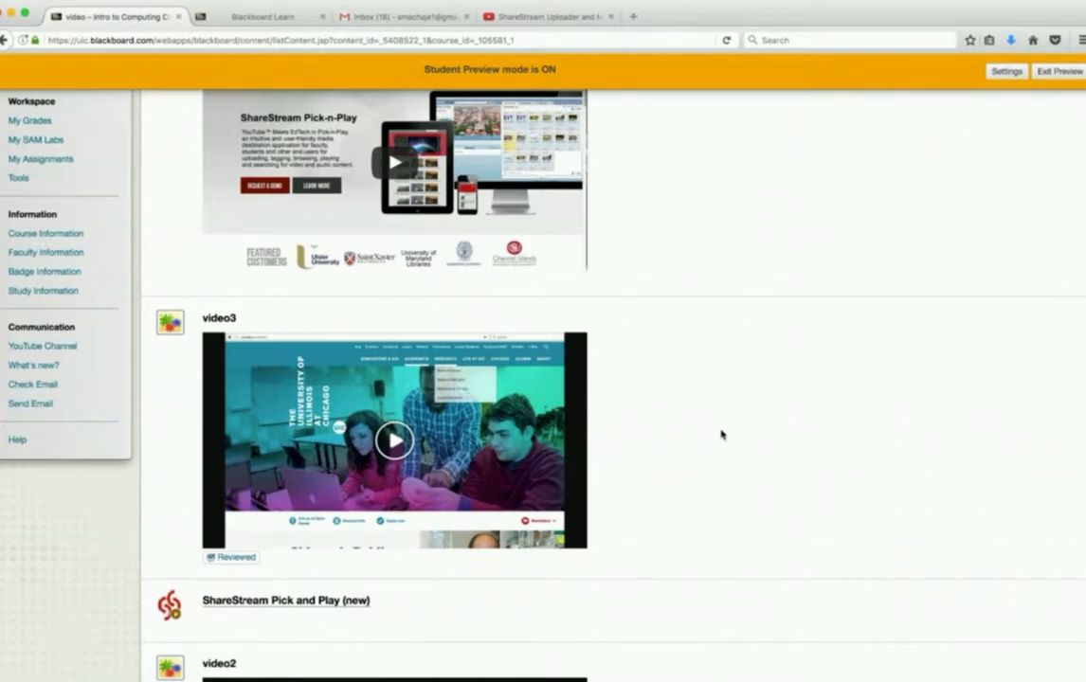
- In the course's ShareStream folder settings, allow student media submissions to the Instructor's Media Inbox and from the assignment tool, and save
left_click(276, 19)
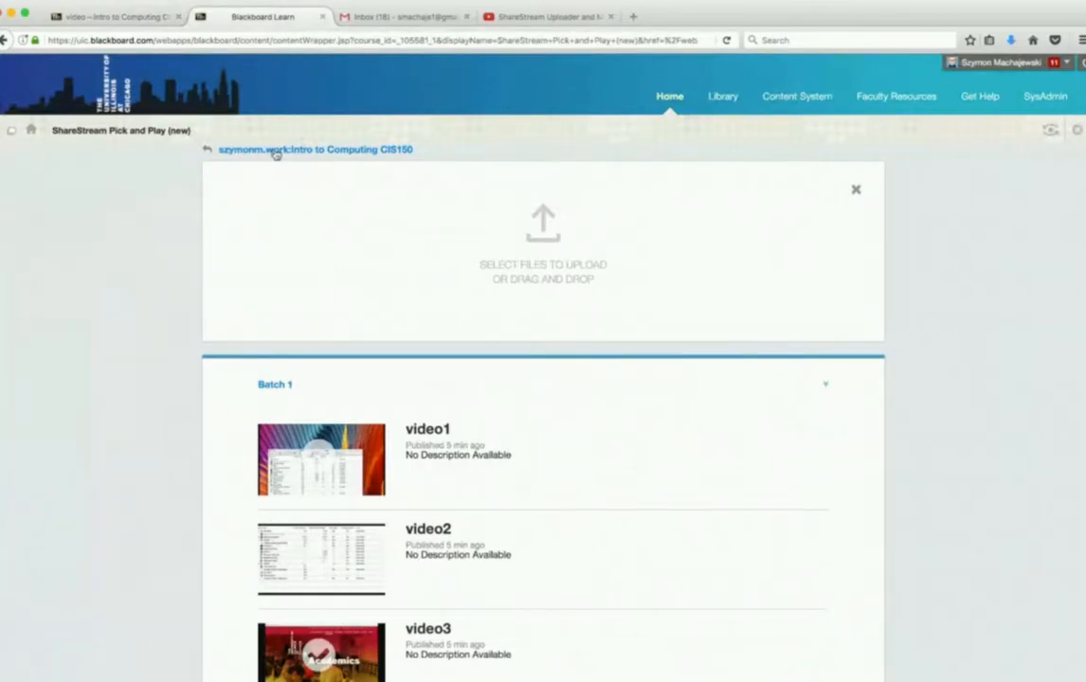
left_click(275, 151)
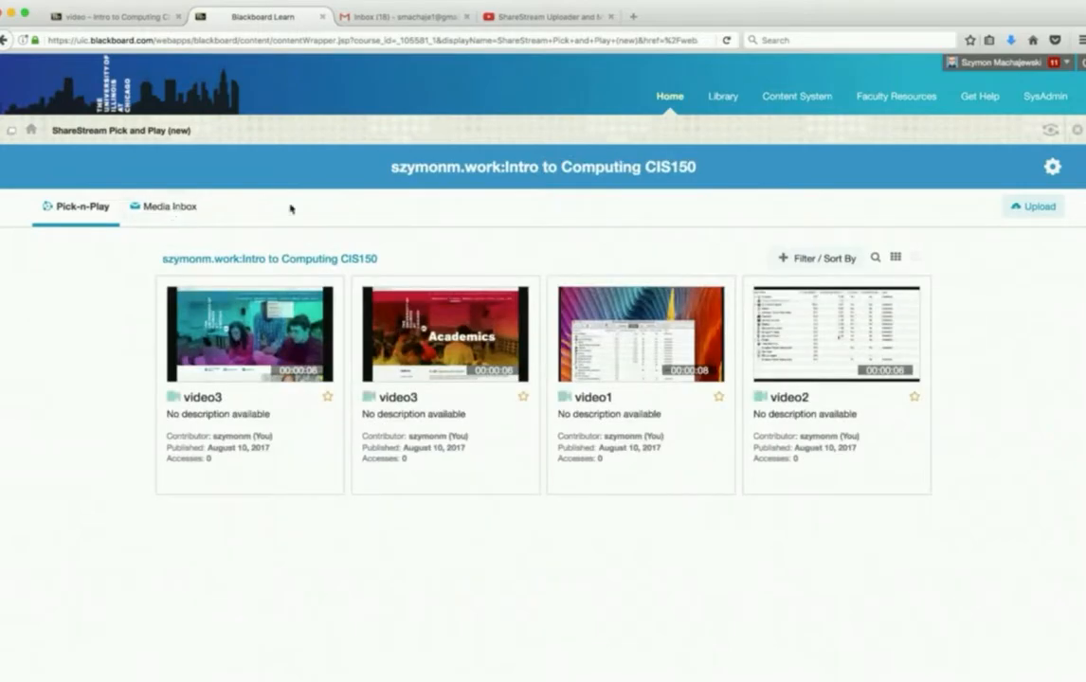
left_click(1051, 168)
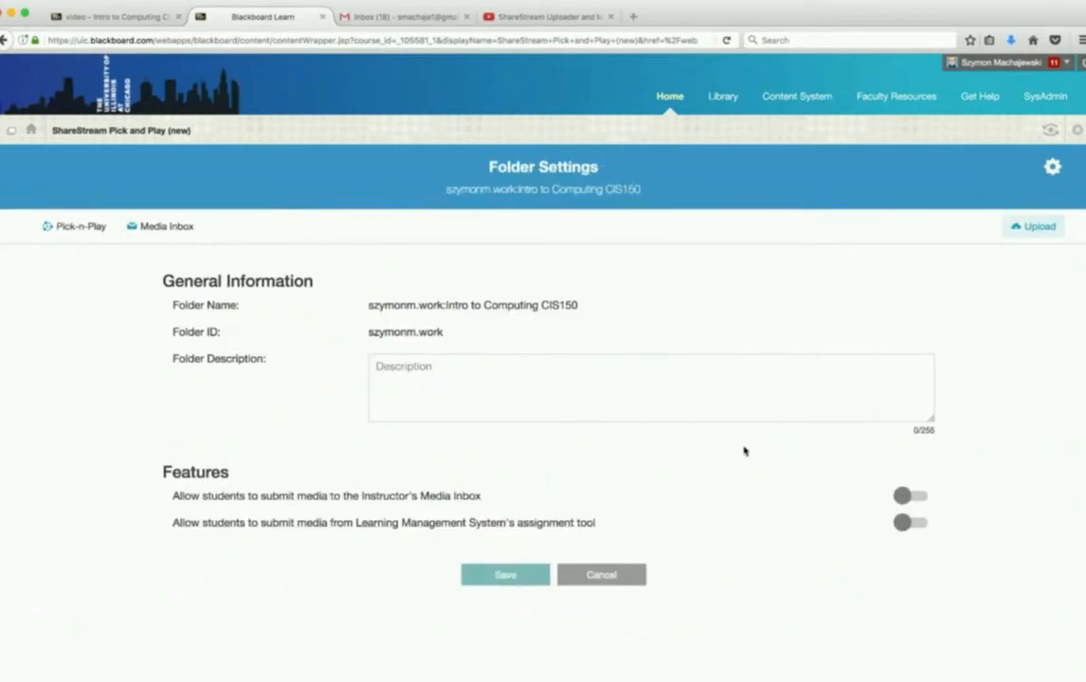
left_click(909, 497)
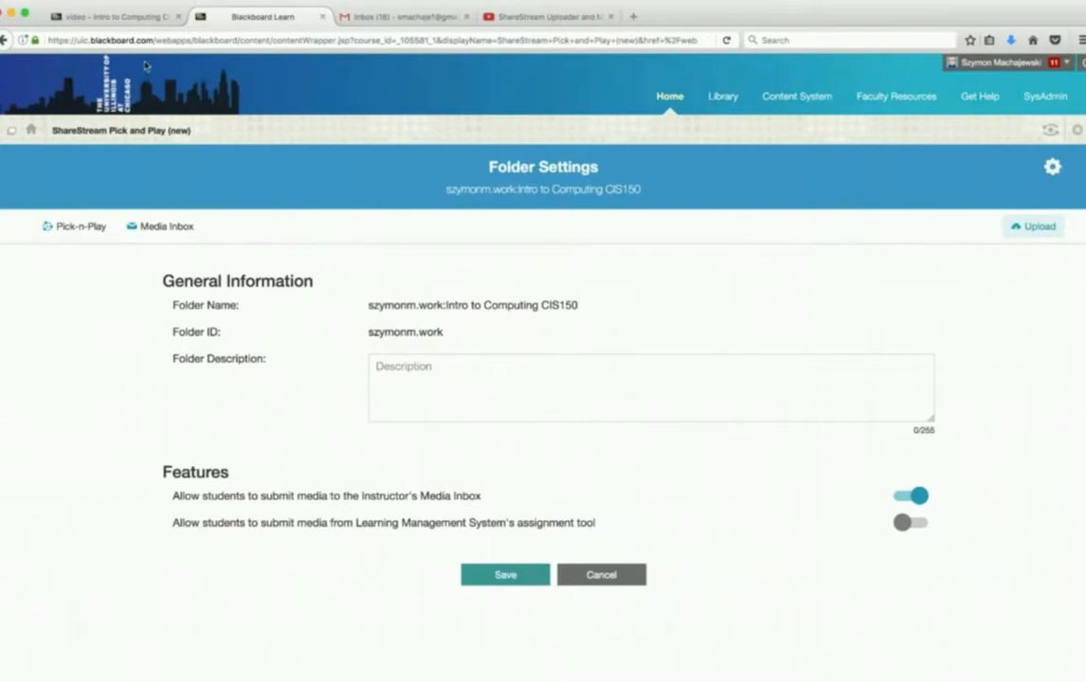
left_click(124, 17)
scroll(255, 275, "down", 1)
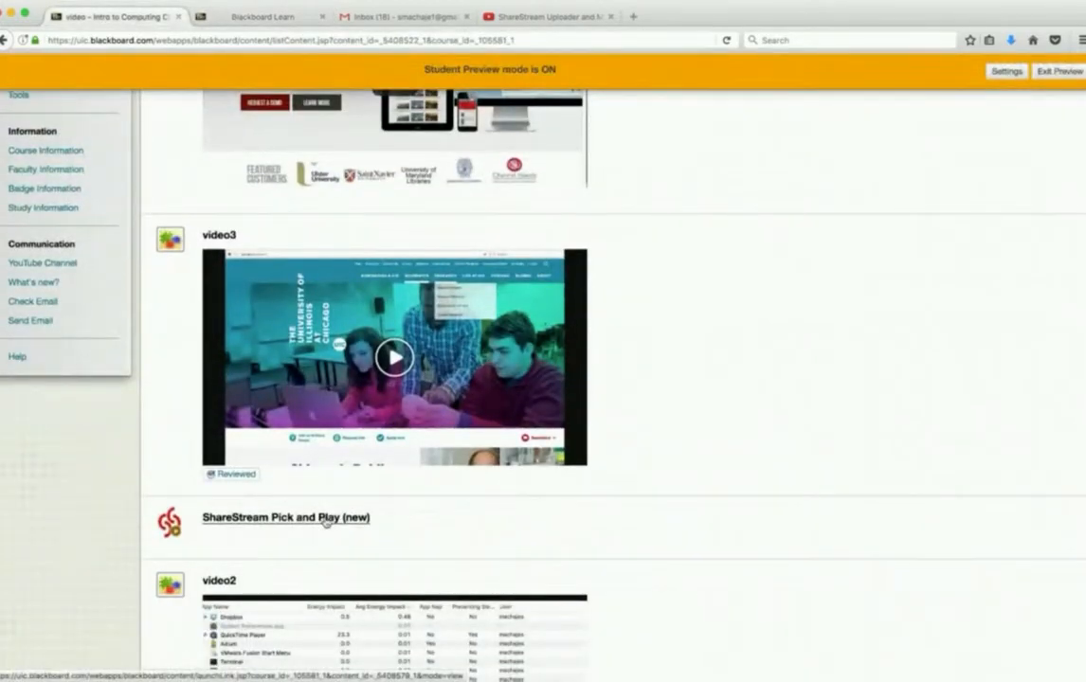
left_click(264, 15)
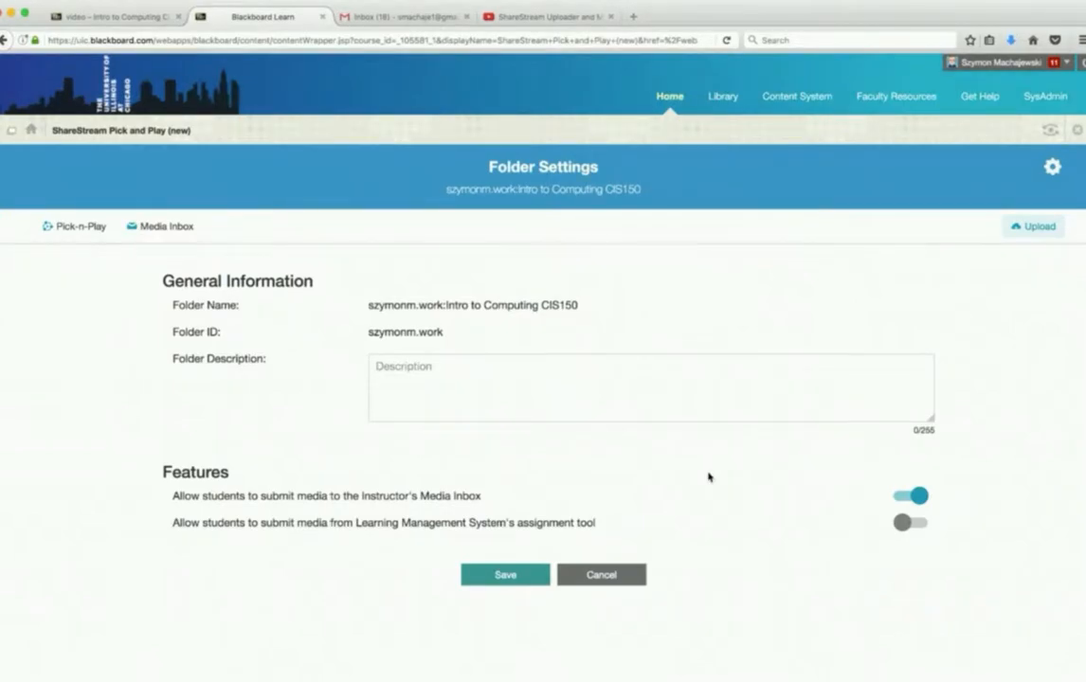
left_click(915, 525)
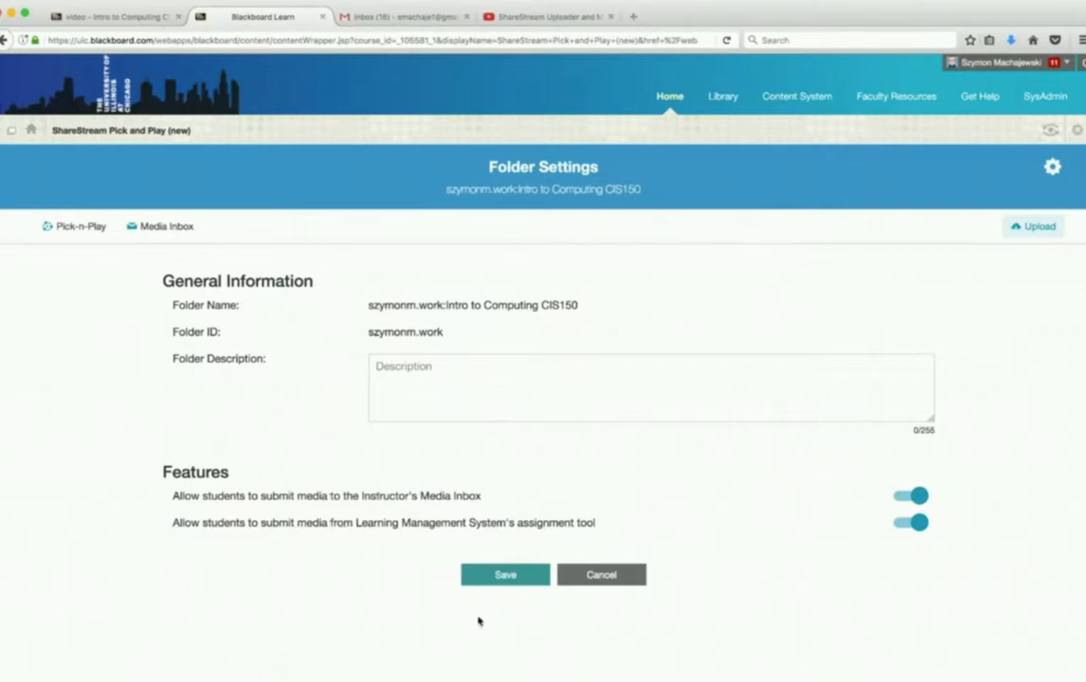
left_click(497, 576)
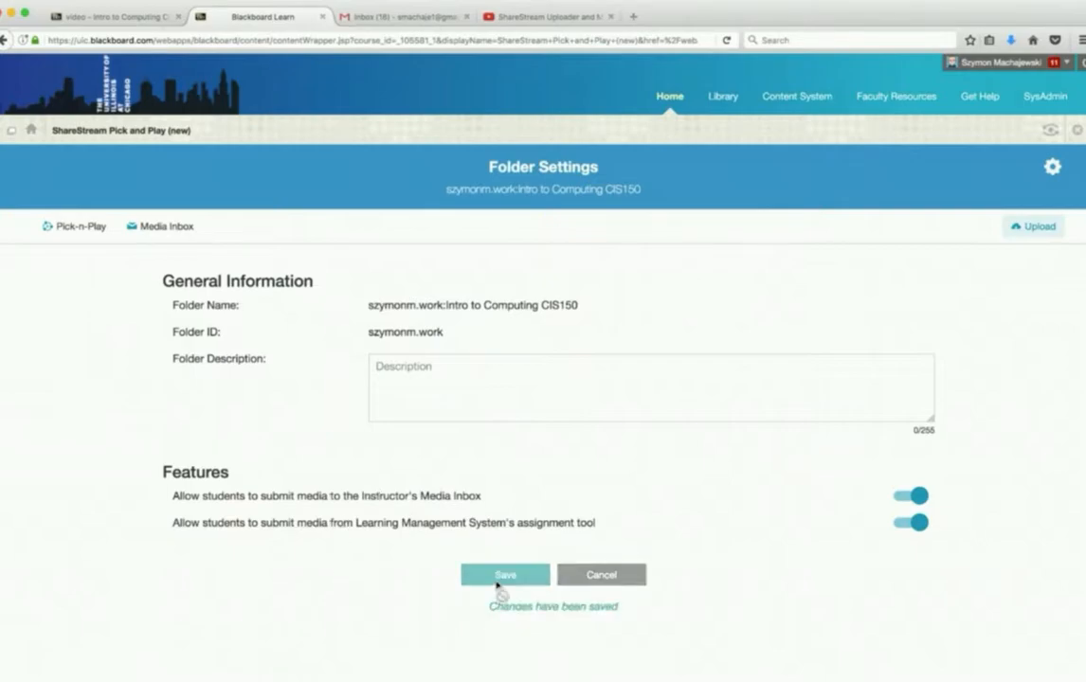
- Return to the course's video page and exit Student Preview, deleting the preview user and all data
left_click(135, 15)
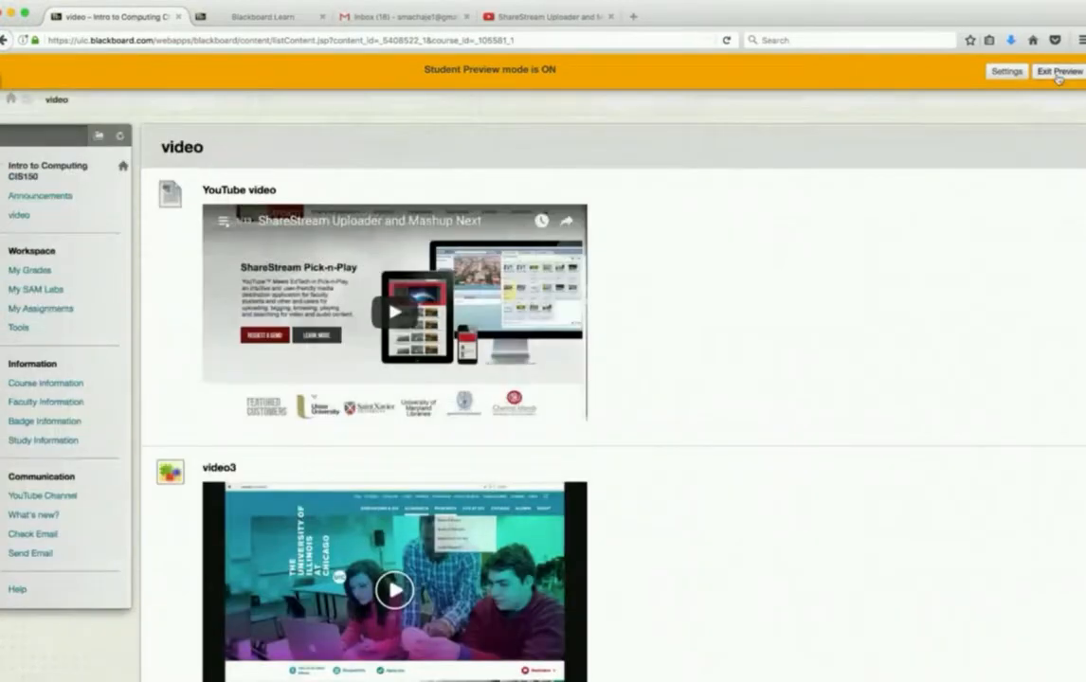
left_click(1058, 73)
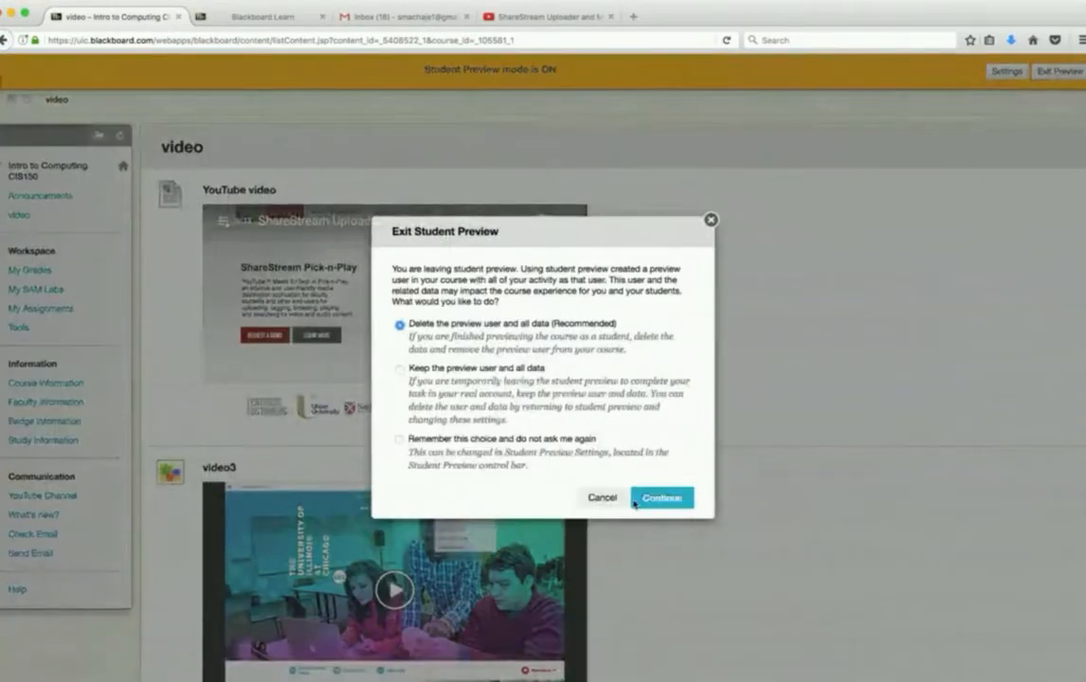
left_click(662, 498)
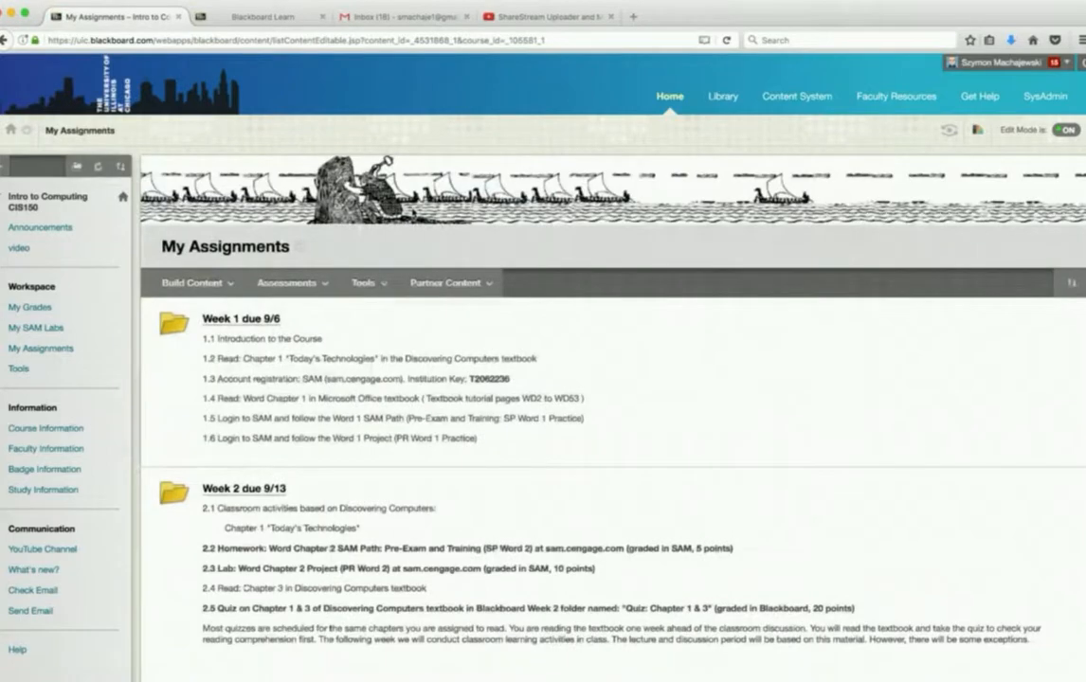
- Start a new assignment in the course's video content area and name it "Video homework"
left_click(21, 254)
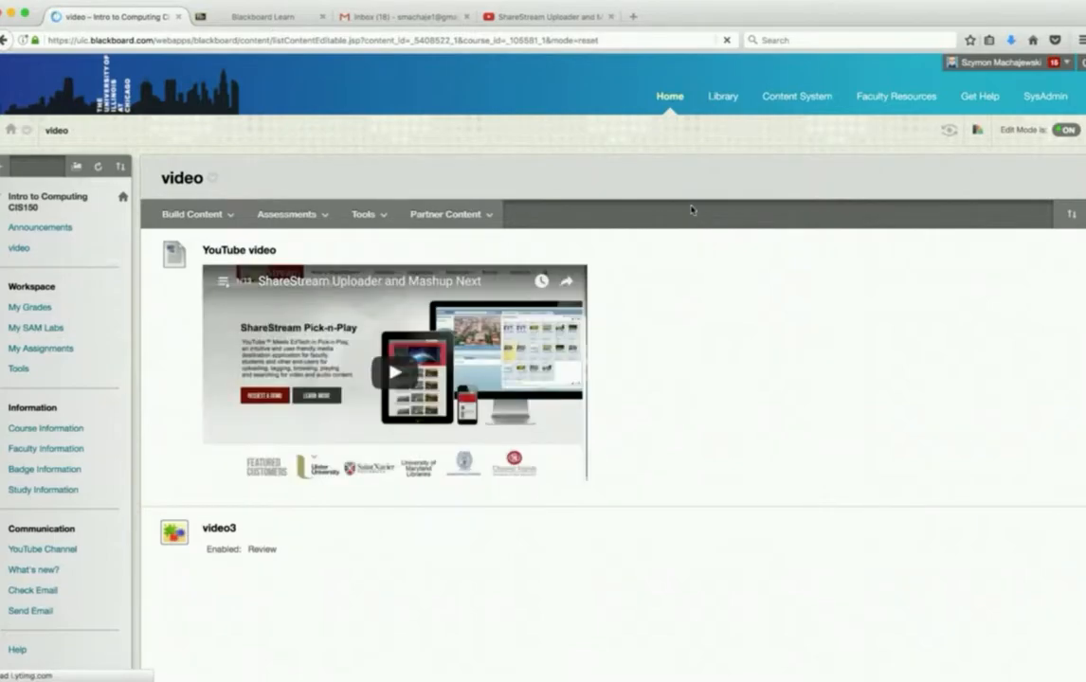
left_click(449, 212)
left_click(284, 212)
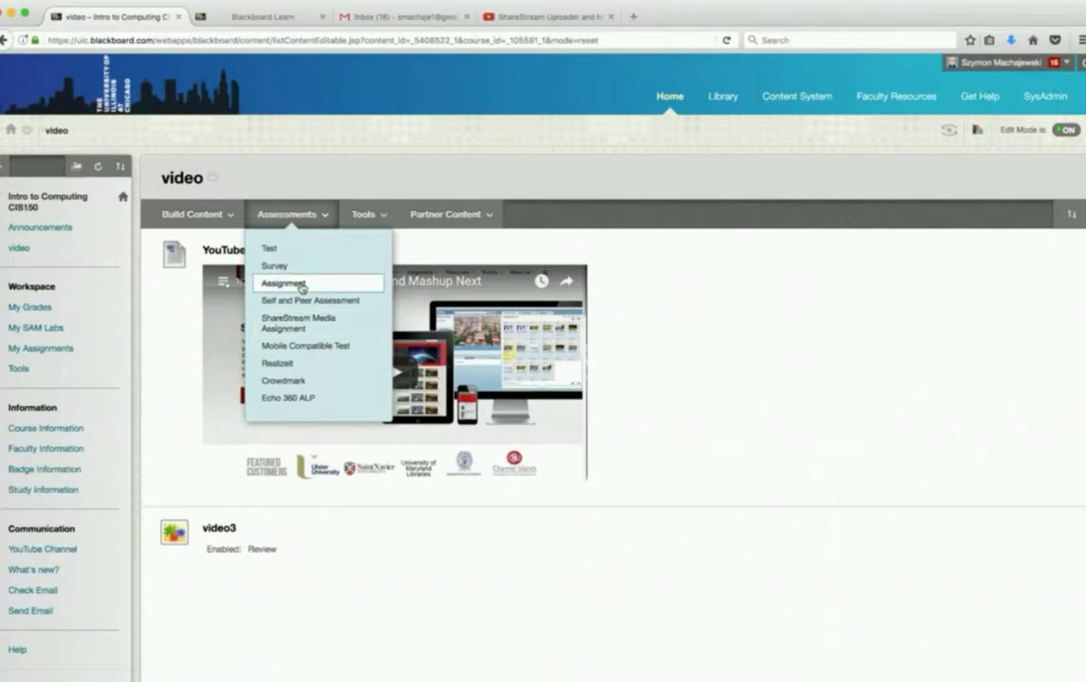
left_click(301, 284)
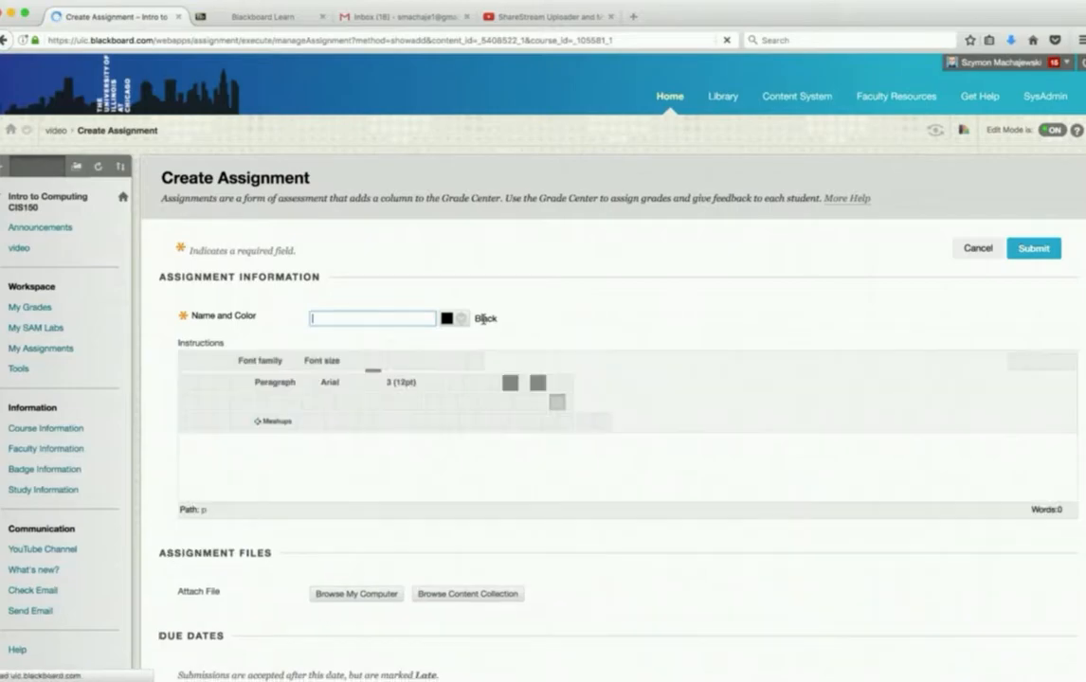
type("Video homo")
type("work")
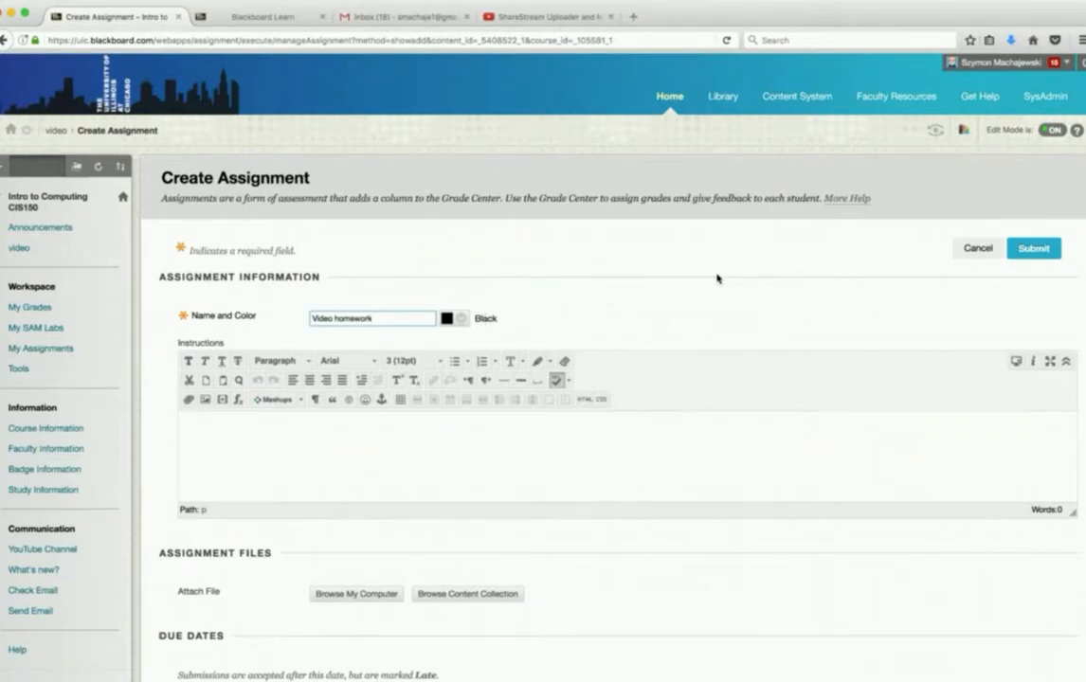
- Set the assignment's points possible to 100 and submit it to create the assignment
scroll(717, 278, "down", 5)
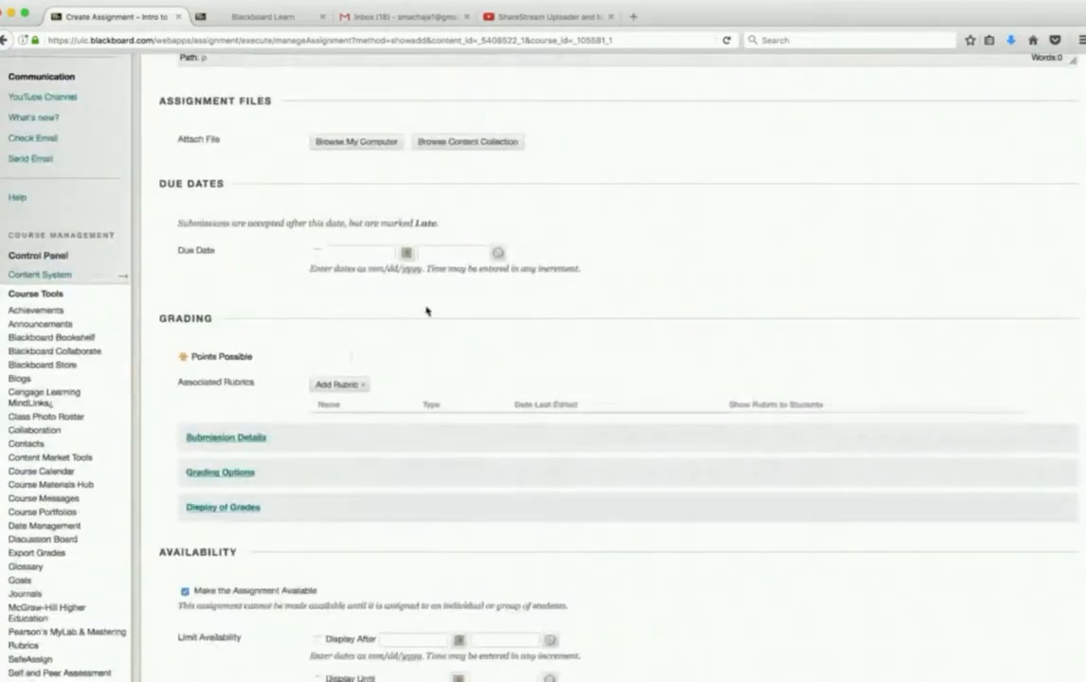
left_click(336, 357)
type("100")
scroll(650, 319, "down", 3)
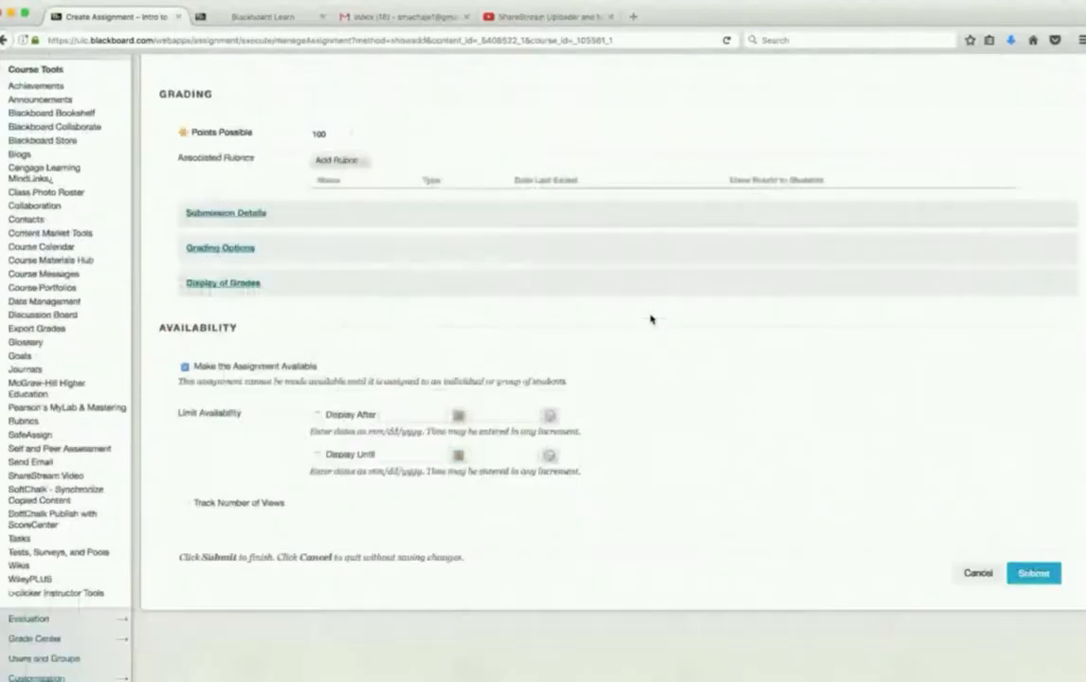
scroll(650, 318, "up", 10)
left_click(1033, 248)
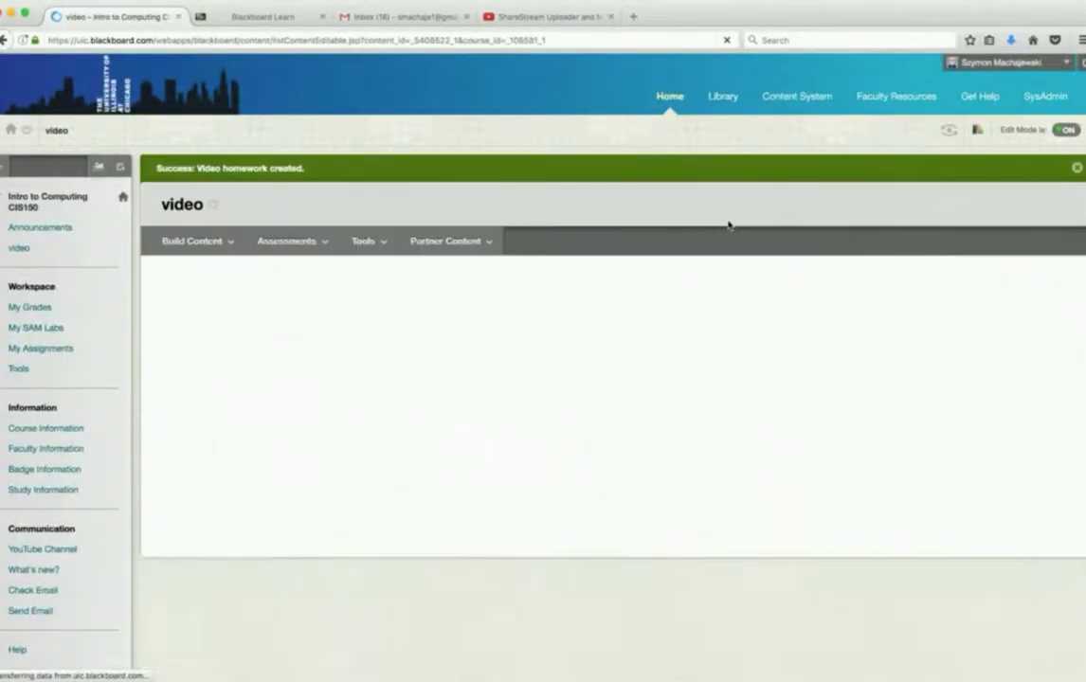
- Enter Student Preview and open the Video homework assignment from the video content area
scroll(647, 347, "down", 10)
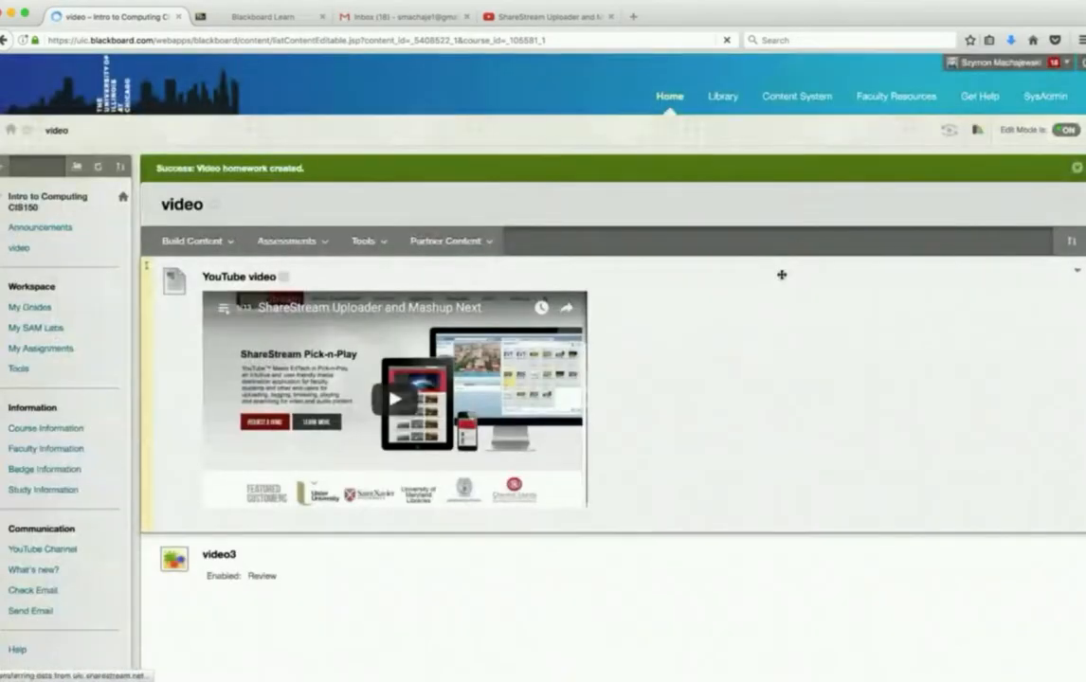
left_click(949, 130)
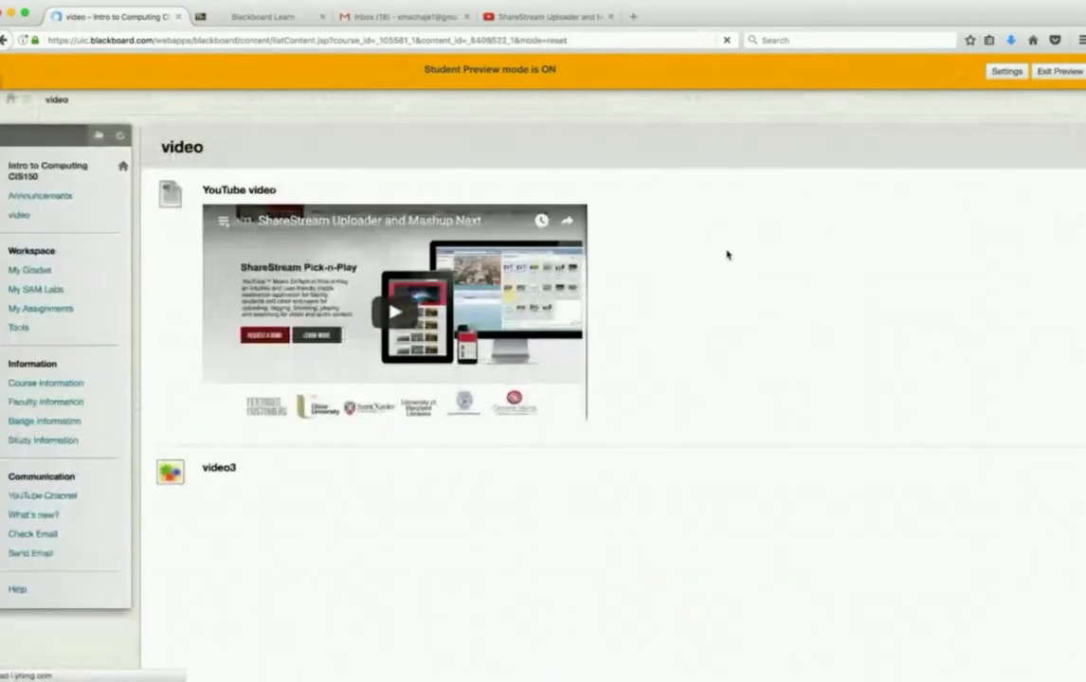
scroll(727, 253, "down", 10)
left_click(263, 632)
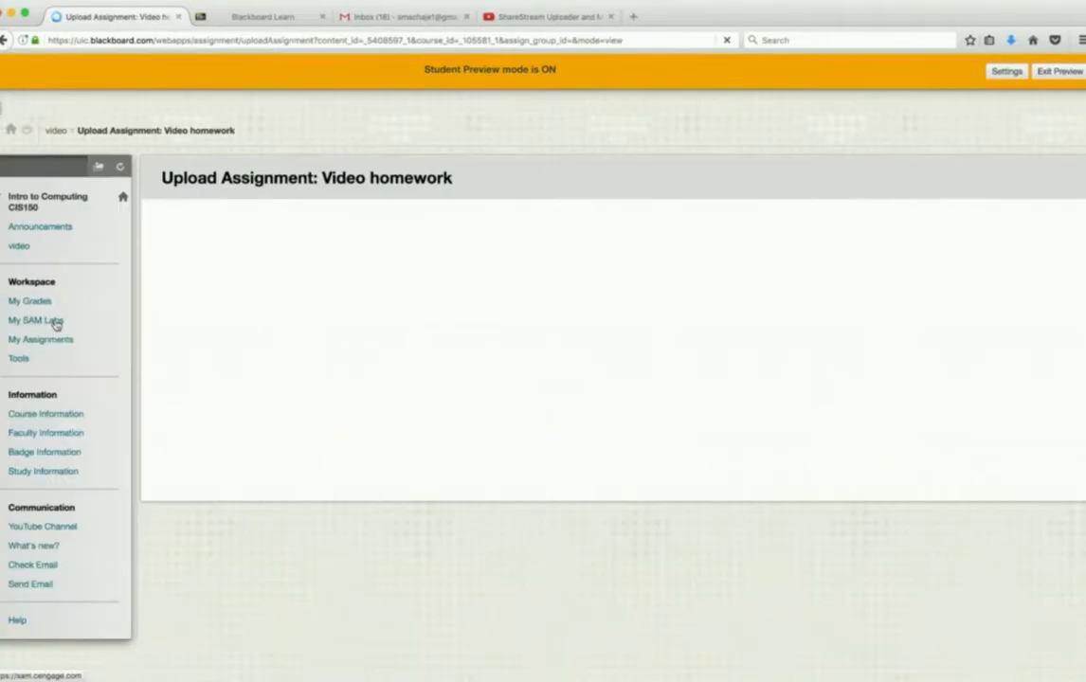
scroll(707, 245, "down", 2)
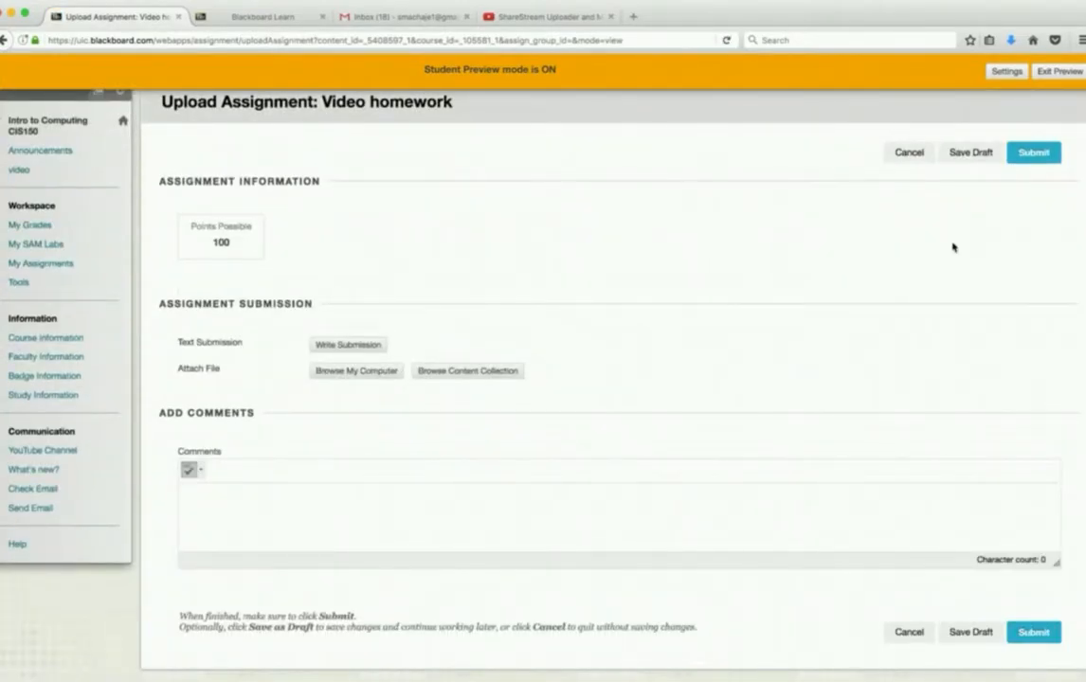
scroll(953, 247, "up", 2)
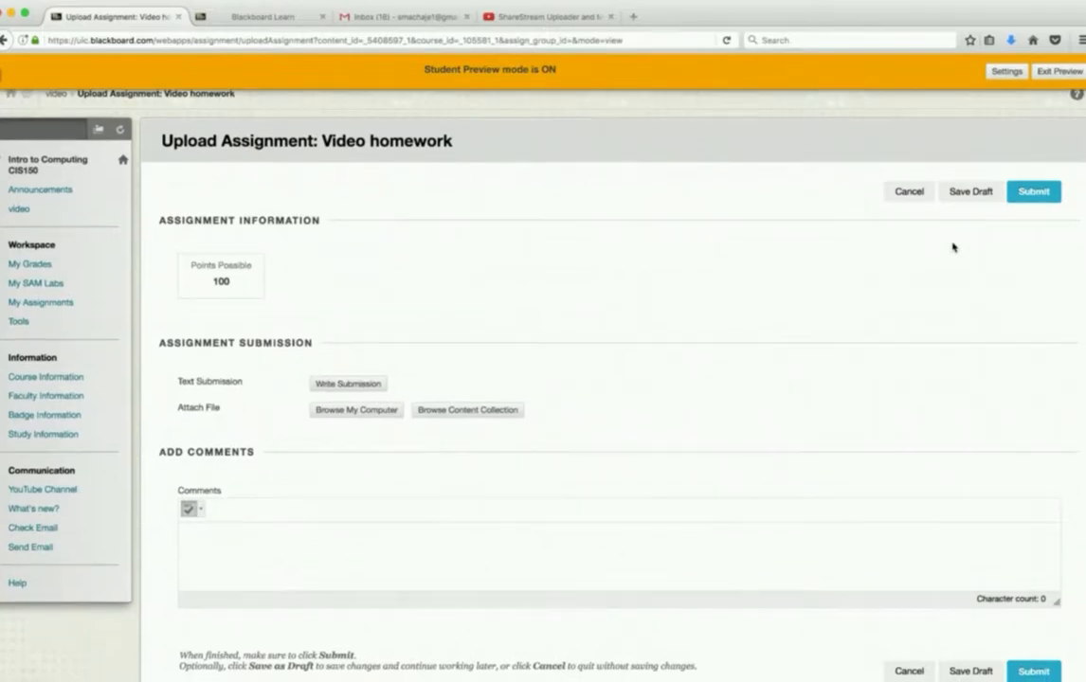
scroll(952, 246, "down", 2)
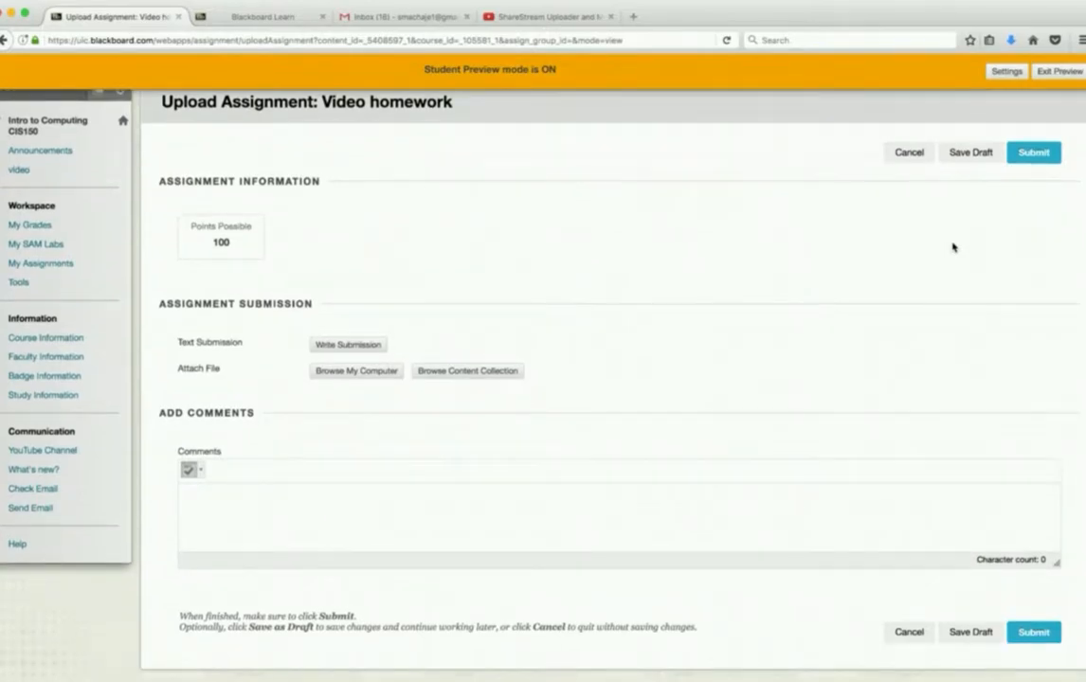
- Open the text submission editor for the assignment and embed the ShareStream media video1 through the mashup tool
left_click(367, 348)
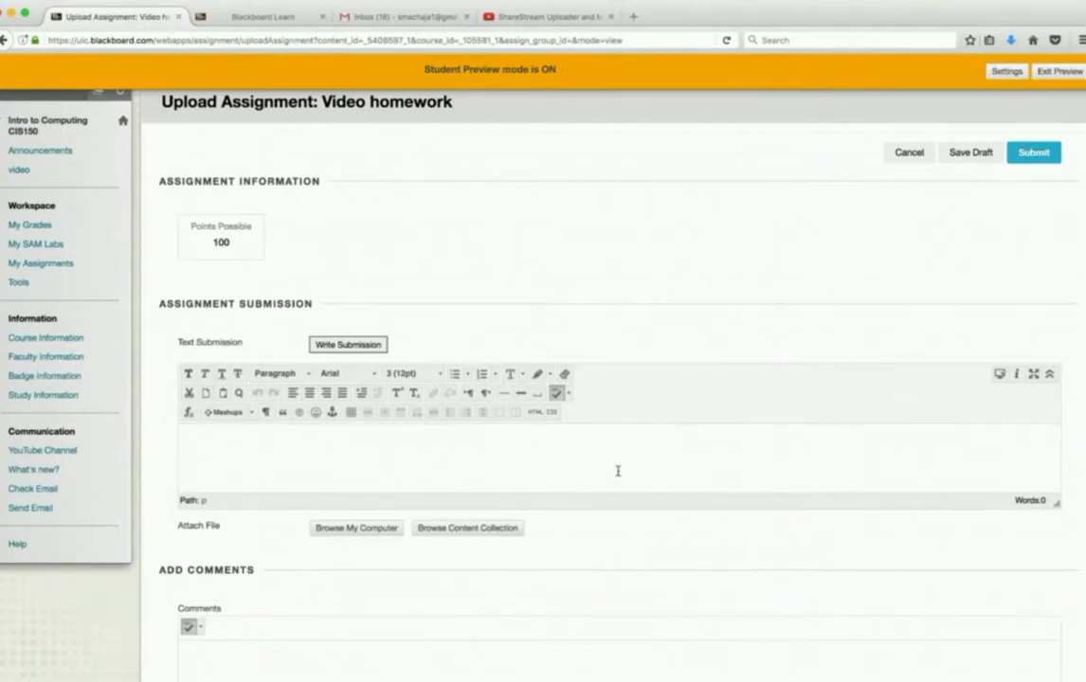
left_click(251, 413)
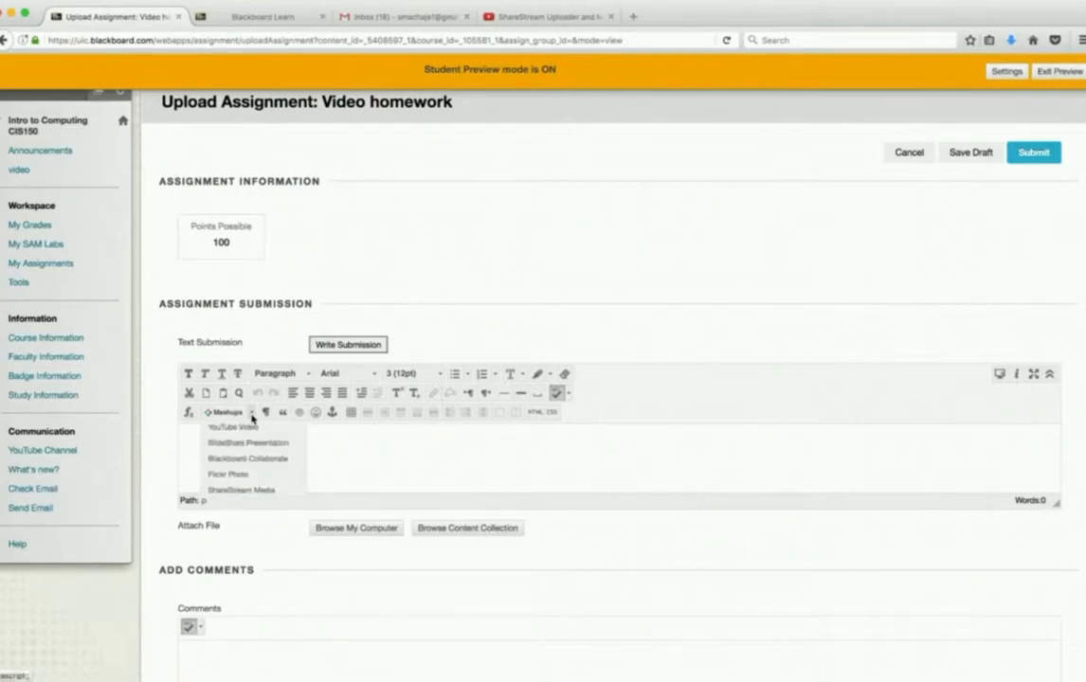
left_click(266, 490)
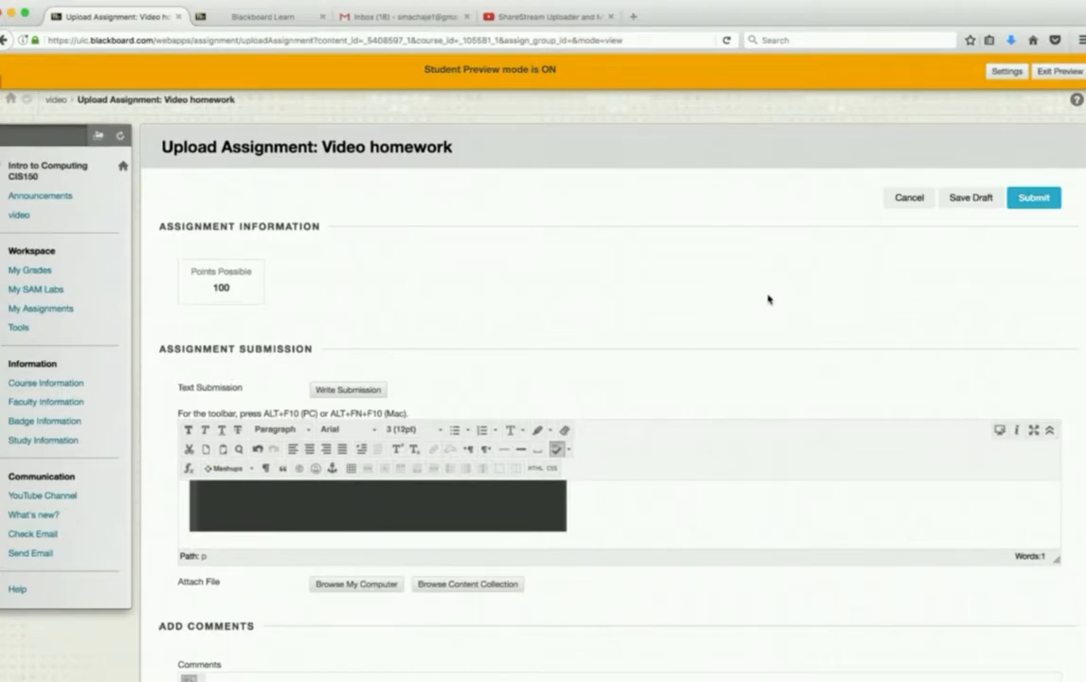
scroll(767, 299, "down", 1)
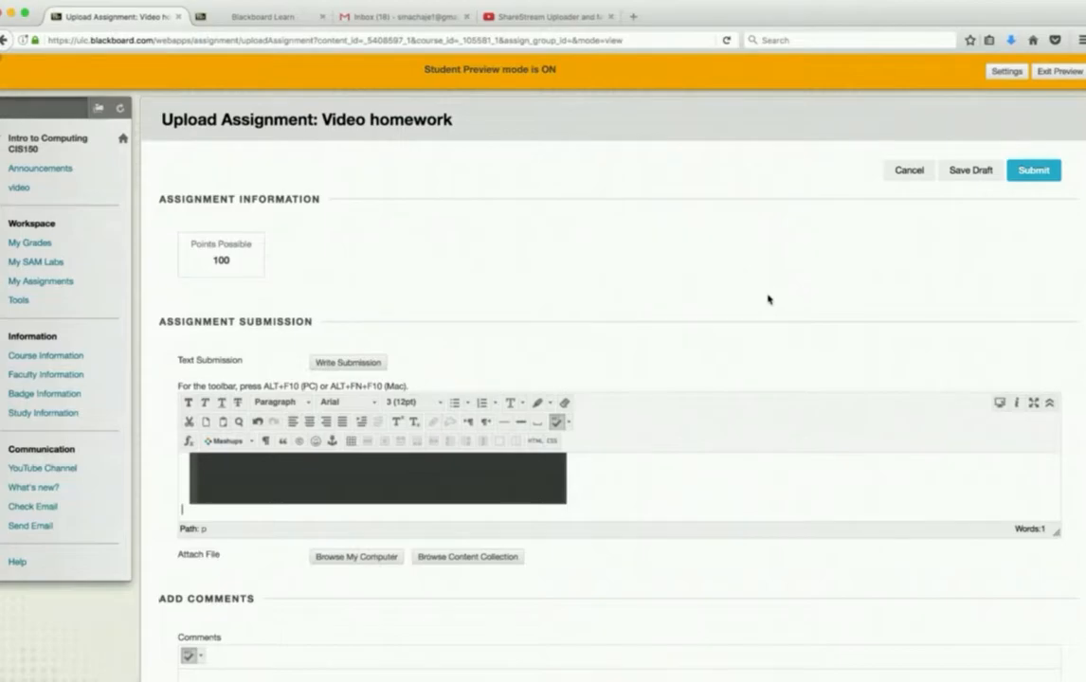
scroll(767, 299, "up", 1)
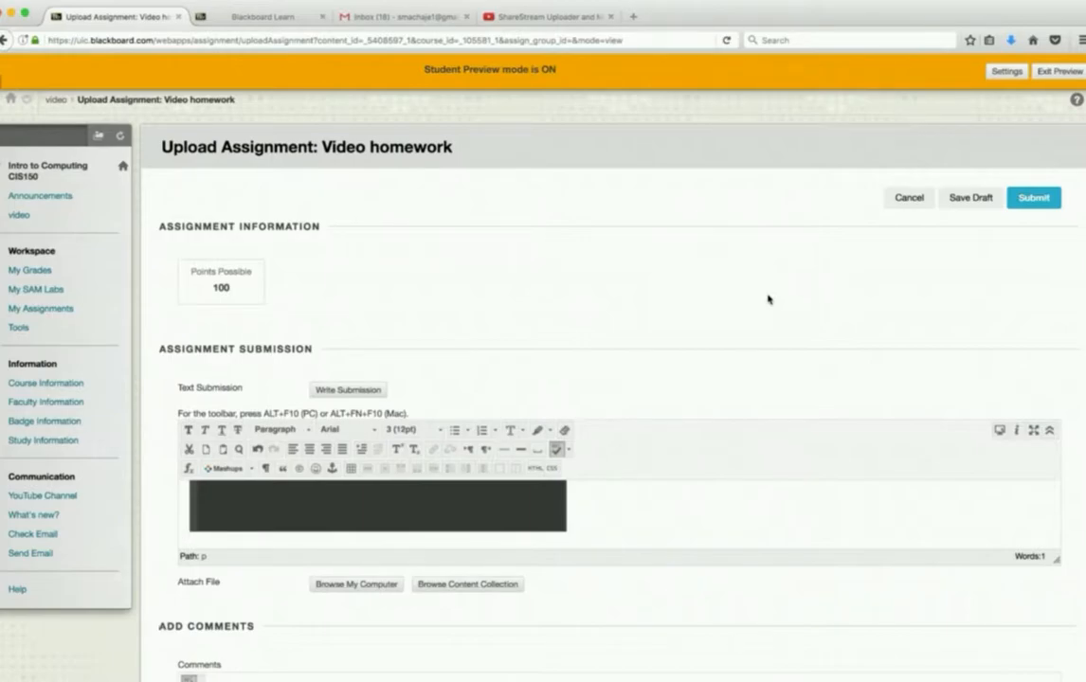
- Add the text "asdfasdf asd f asd fasdf" below the embedded video and submit the assignment
scroll(768, 300, "down", 2)
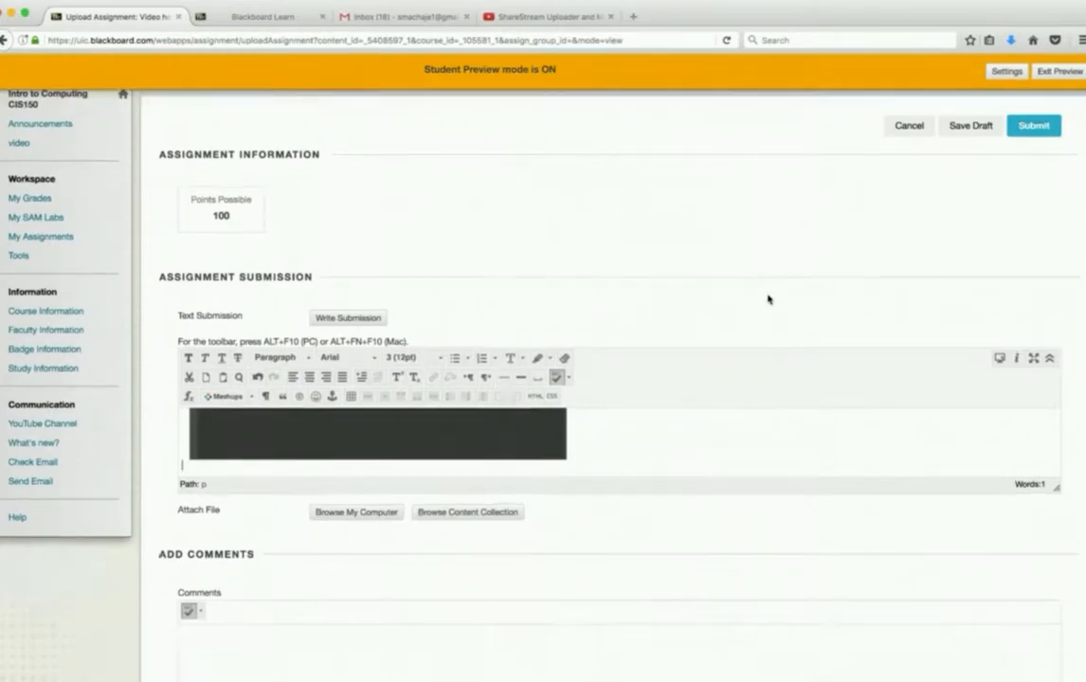
left_click(251, 397)
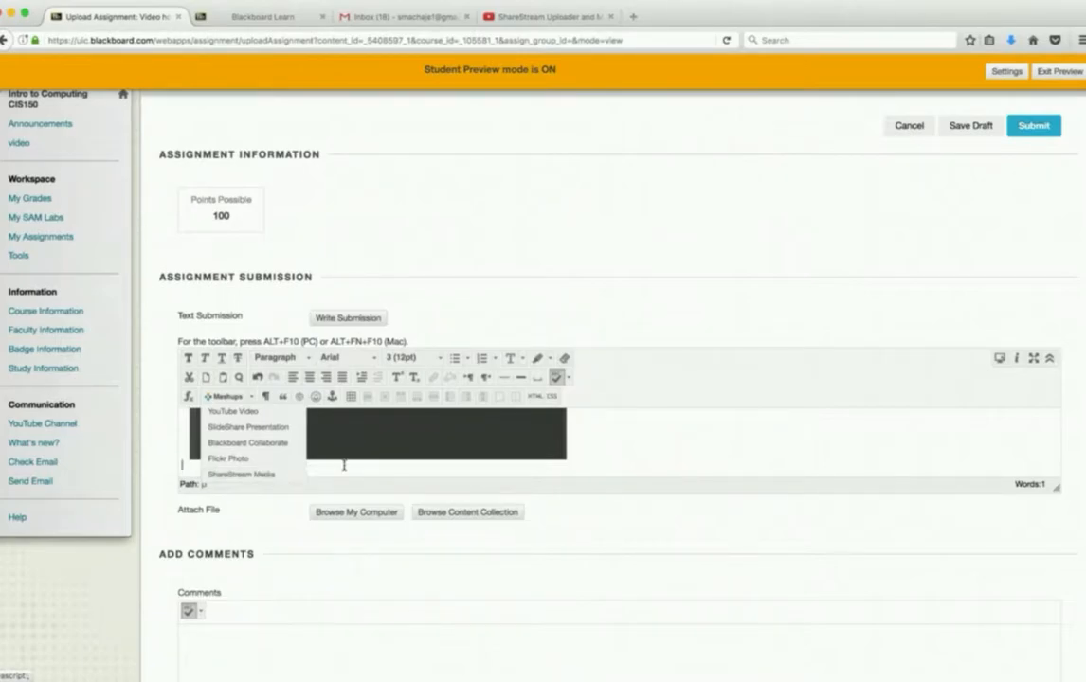
left_click(257, 474)
type("asdf")
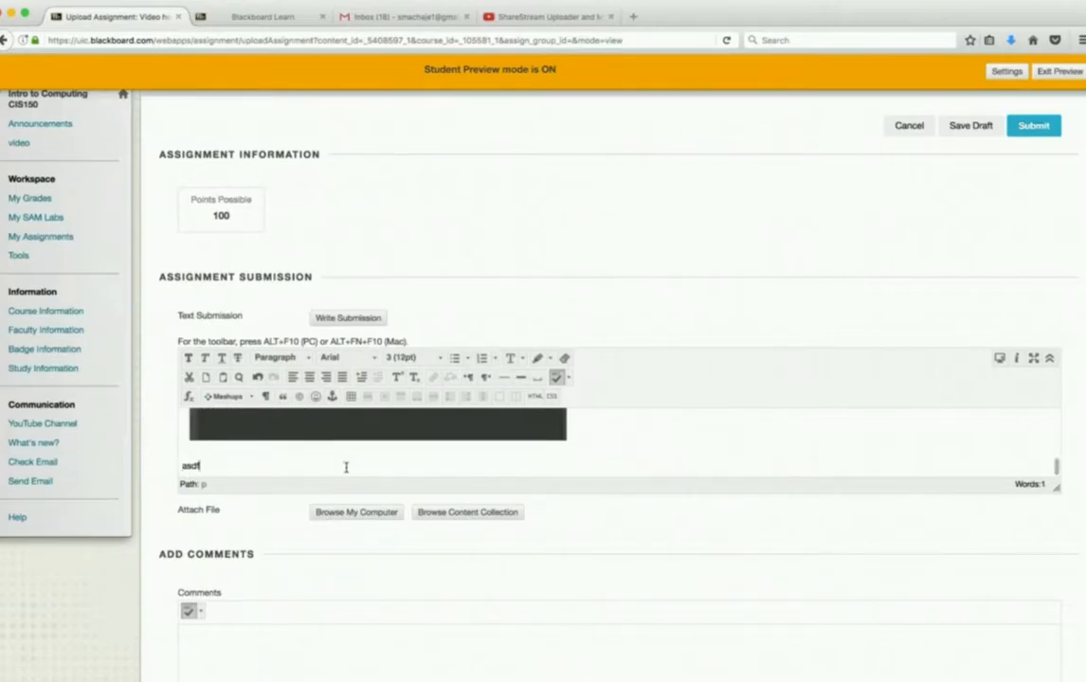
type("asdf asd f asd fasdf")
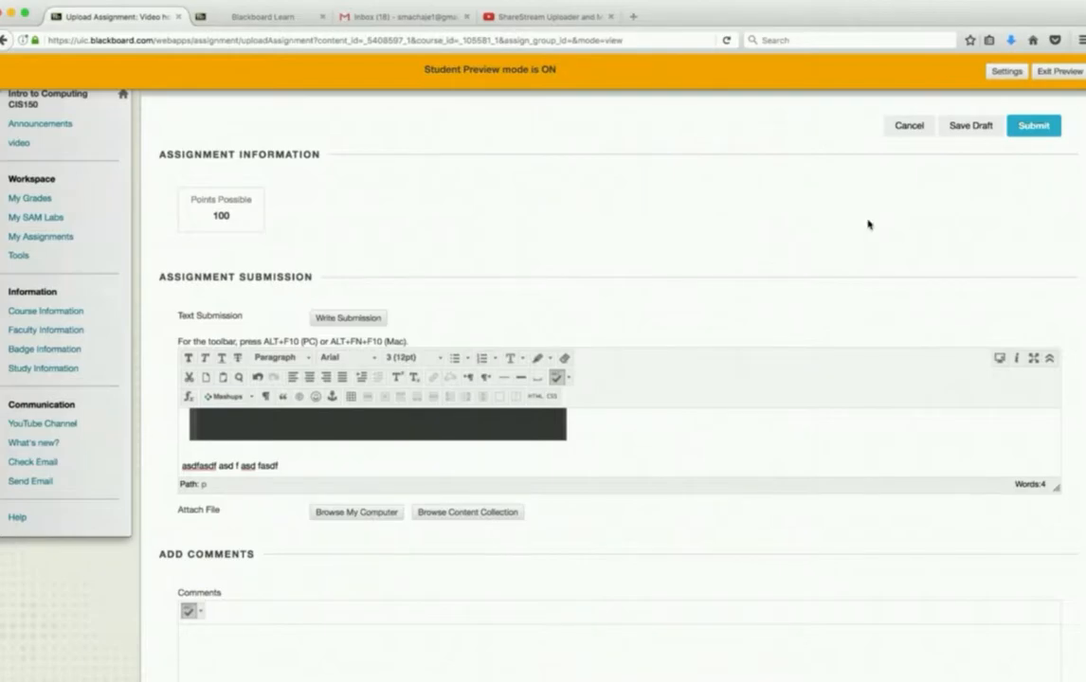
scroll(868, 225, "up", 2)
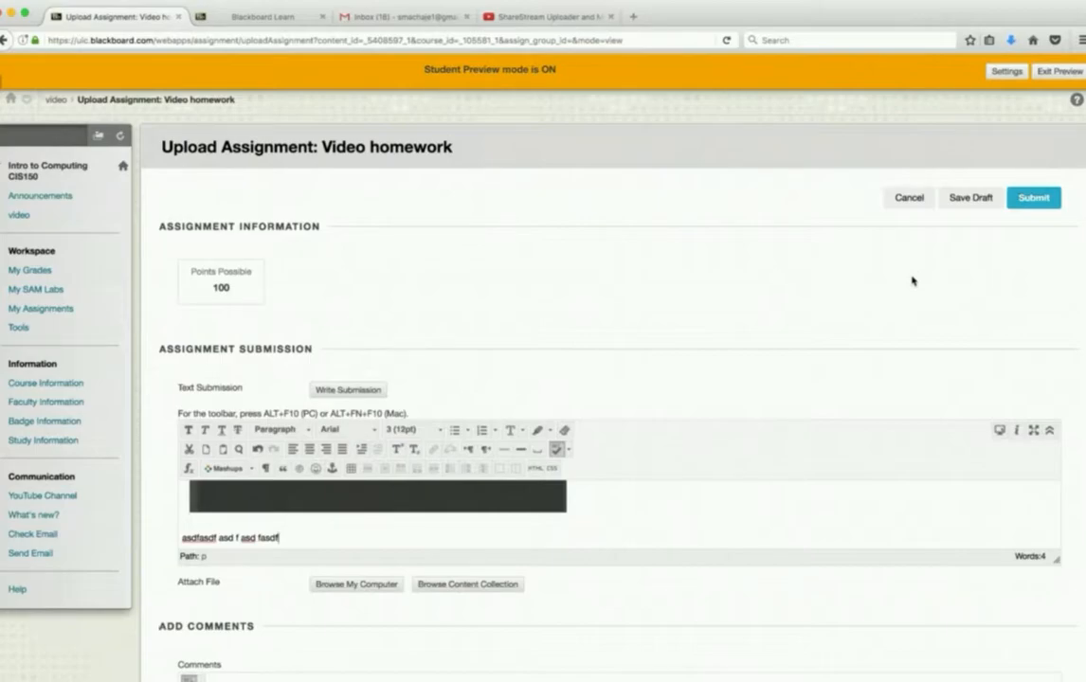
left_click(1033, 199)
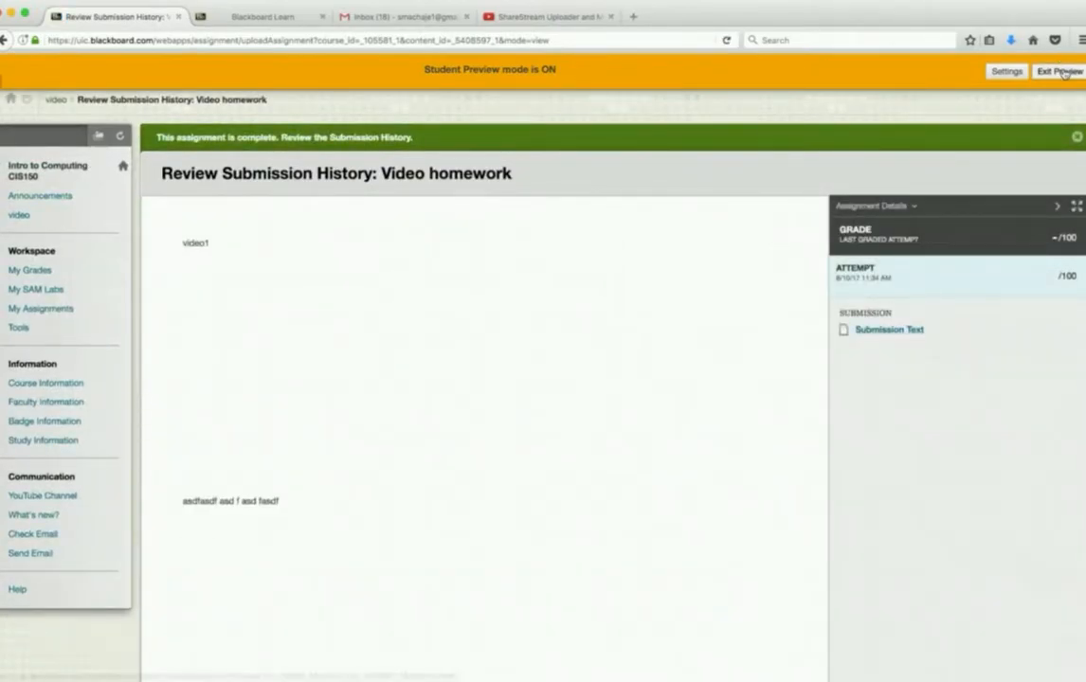
- Exit Student Preview, keeping the preview user and all data
left_click(1005, 73)
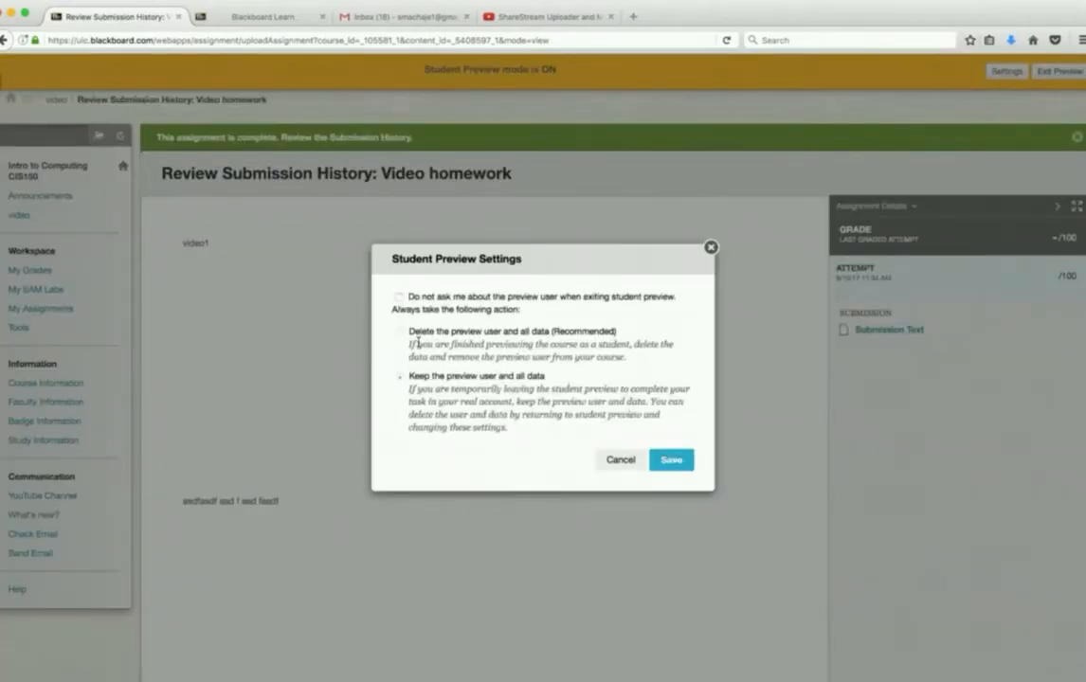
left_click(620, 459)
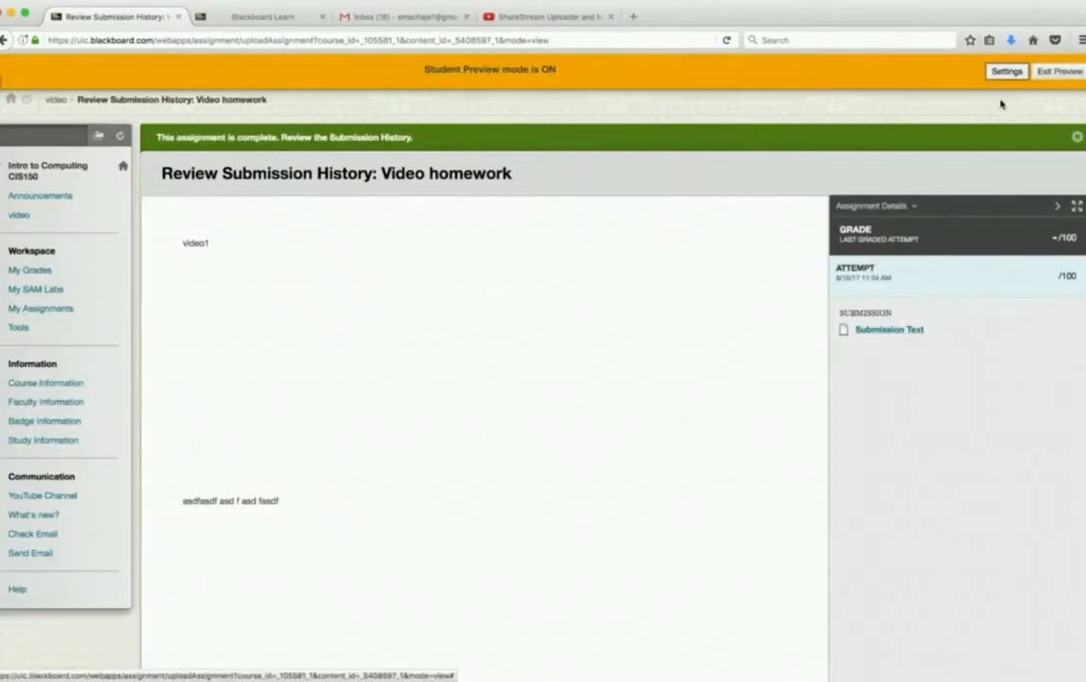
left_click(1057, 75)
left_click(398, 370)
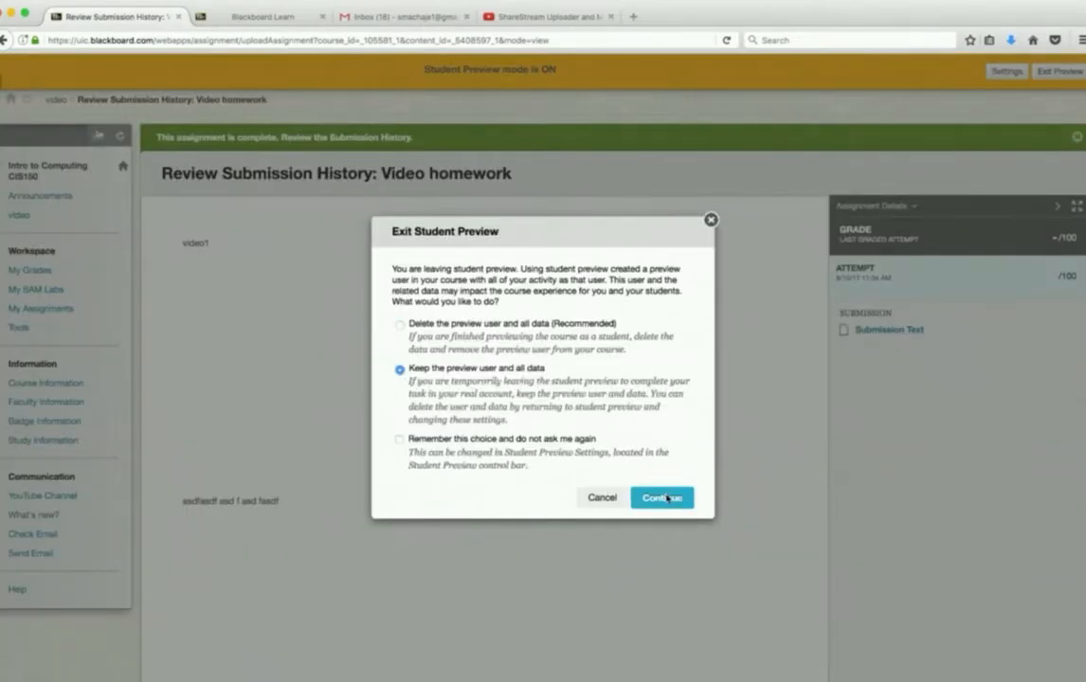
left_click(662, 497)
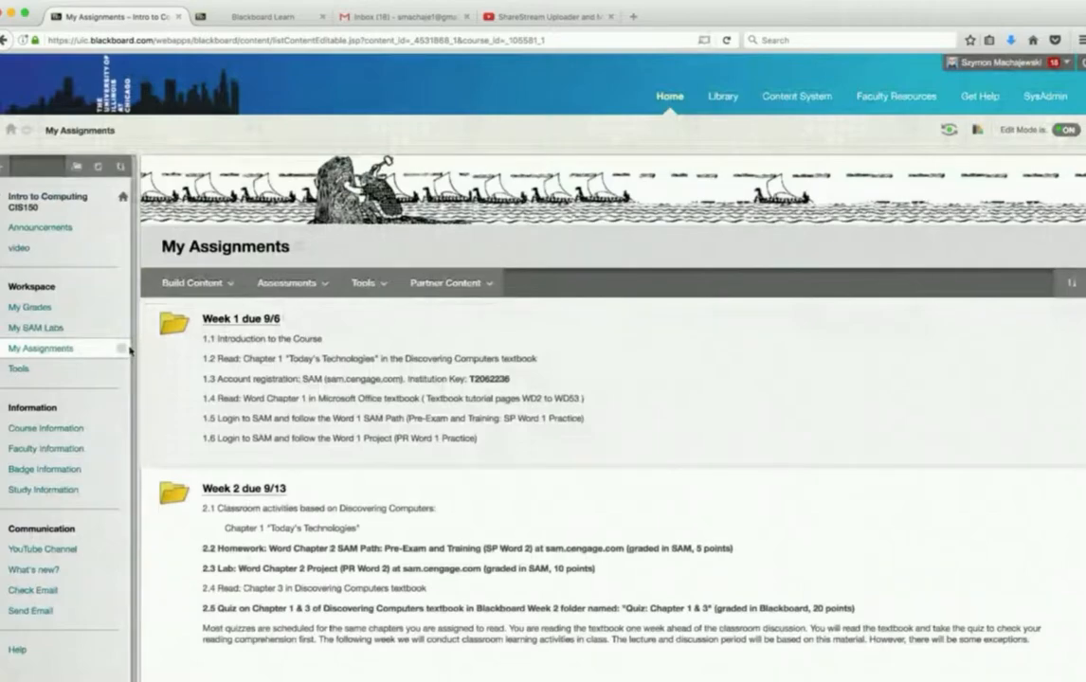
- Open the Grade Center's Needs Grading list and view the submitted Video homework attempt with its embedded video and text
scroll(130, 351, "down", 5)
left_click(17, 363)
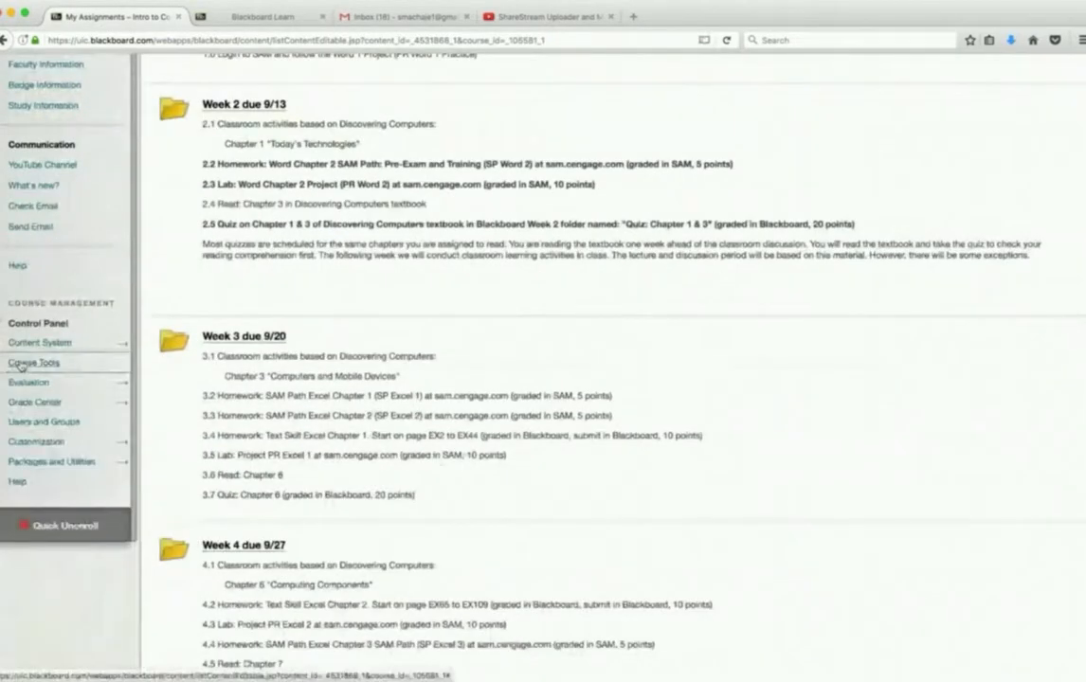
left_click(36, 402)
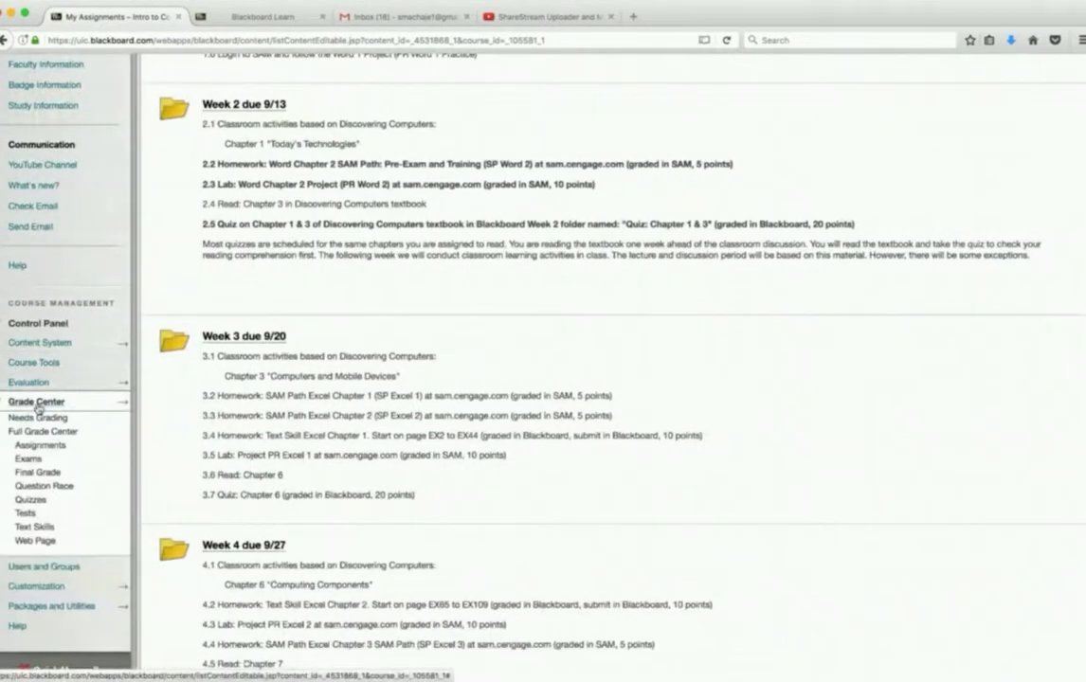
left_click(40, 417)
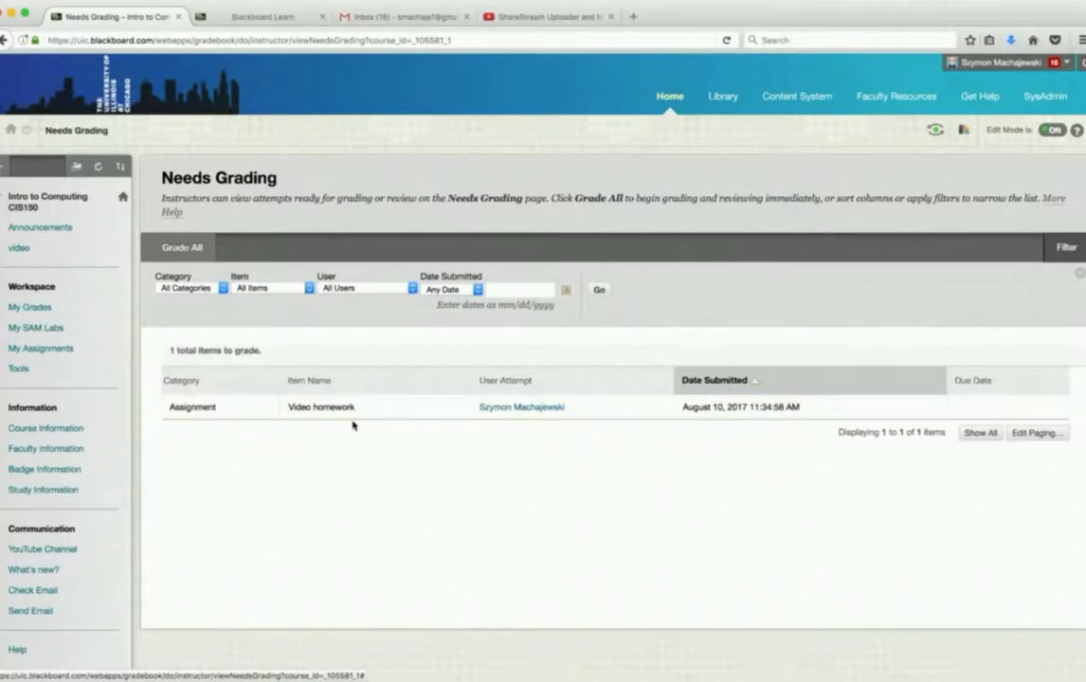
left_click(527, 408)
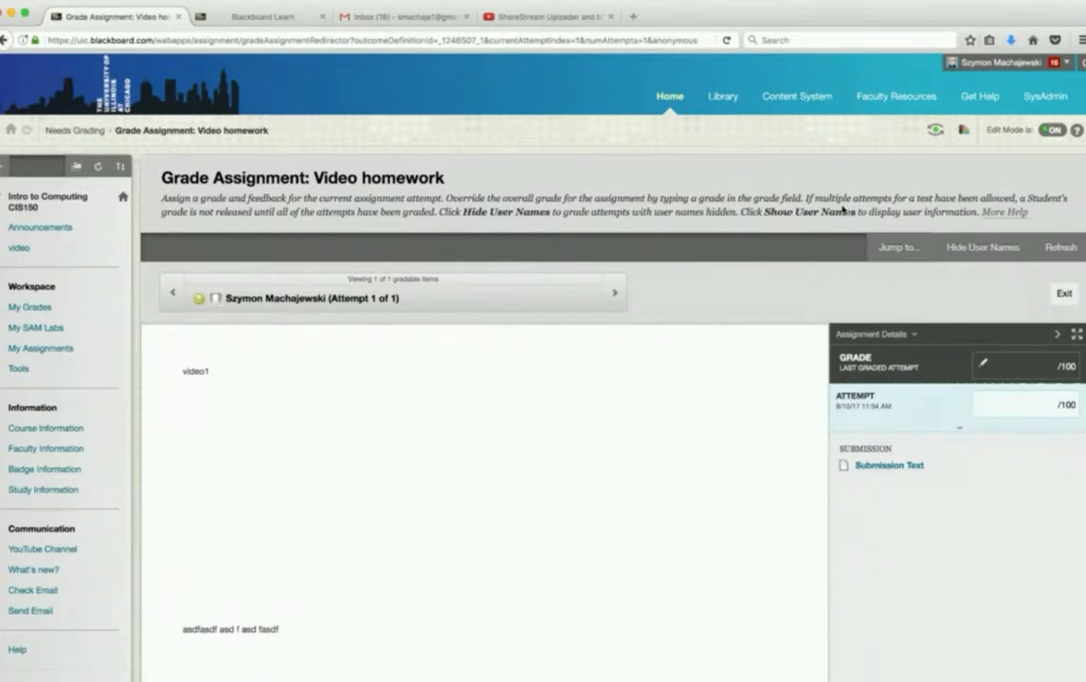
scroll(843, 210, "down", 5)
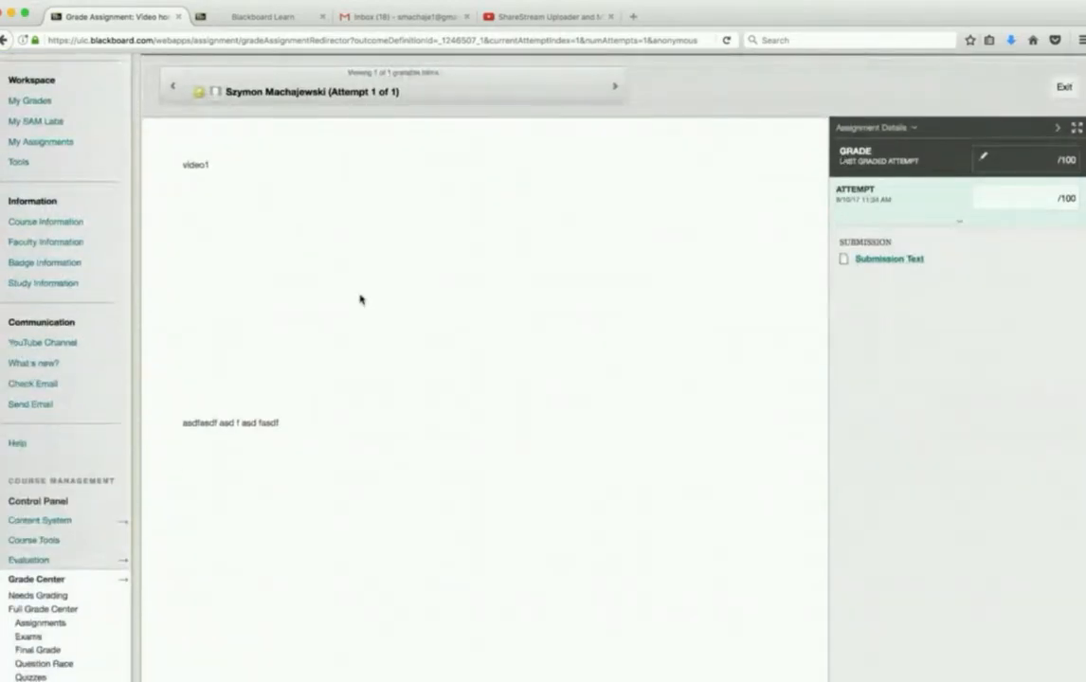
scroll(956, 383, "down", 4)
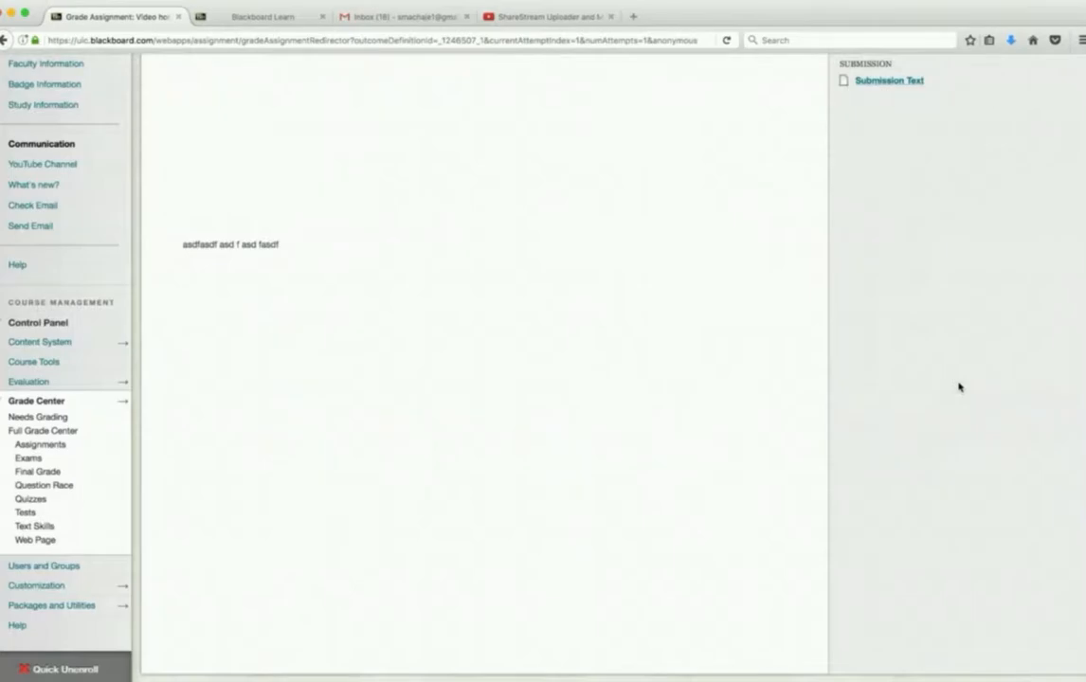
scroll(956, 386, "up", 3)
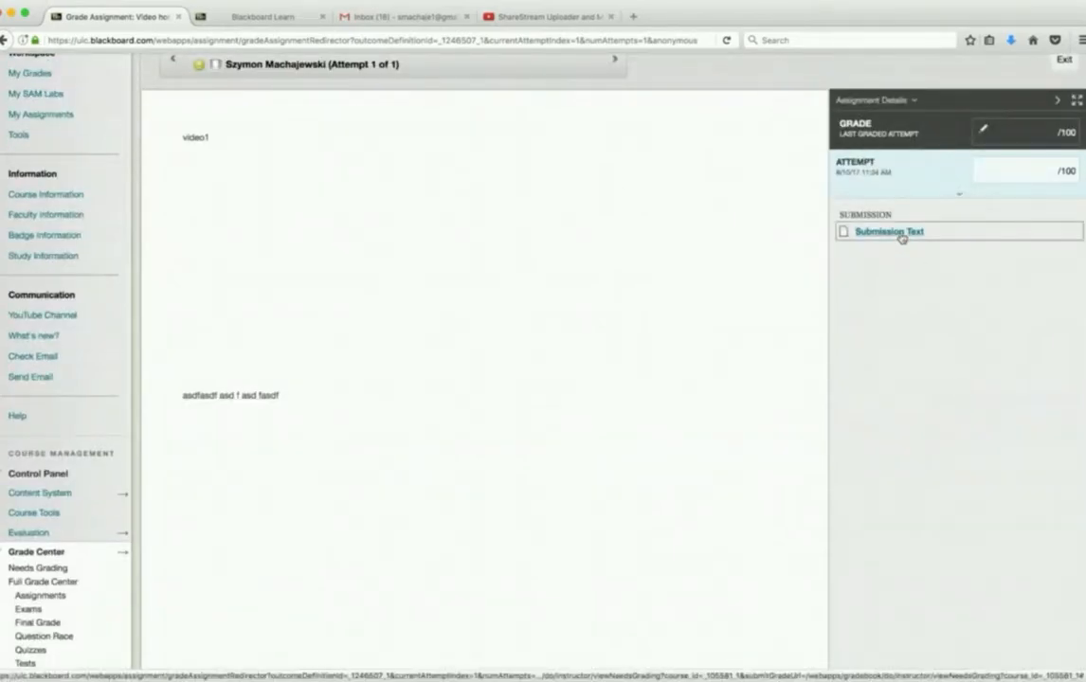
- Look over the Video homework submission and expand the attempt's grading area with its grade and learner feedback fields
scroll(863, 394, "up", 3)
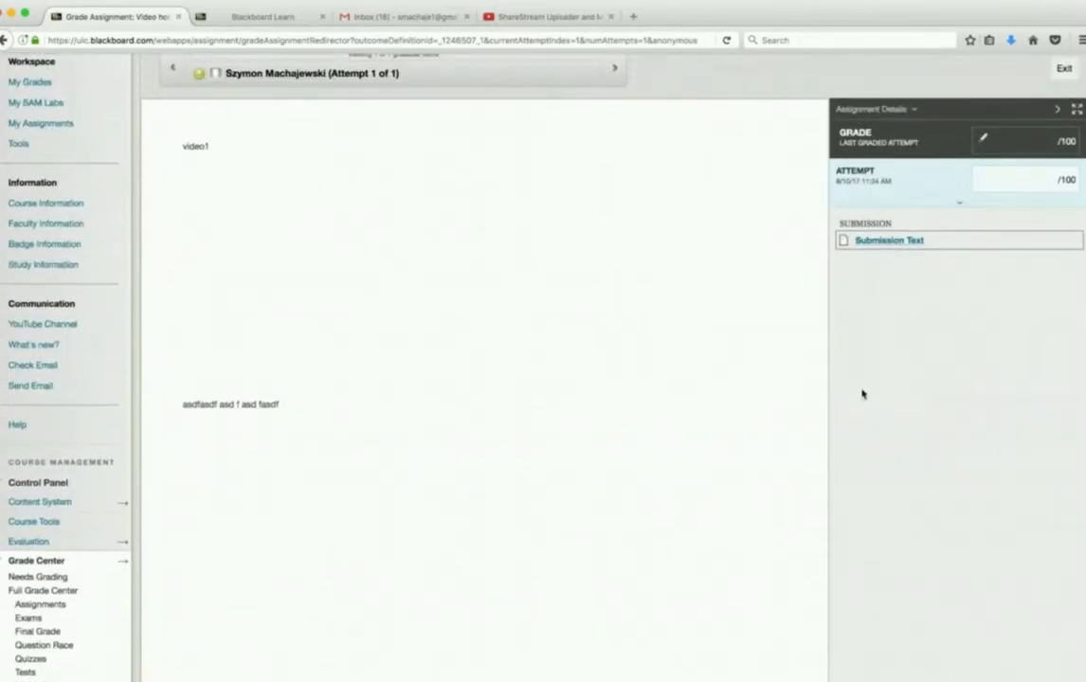
scroll(862, 394, "down", 5)
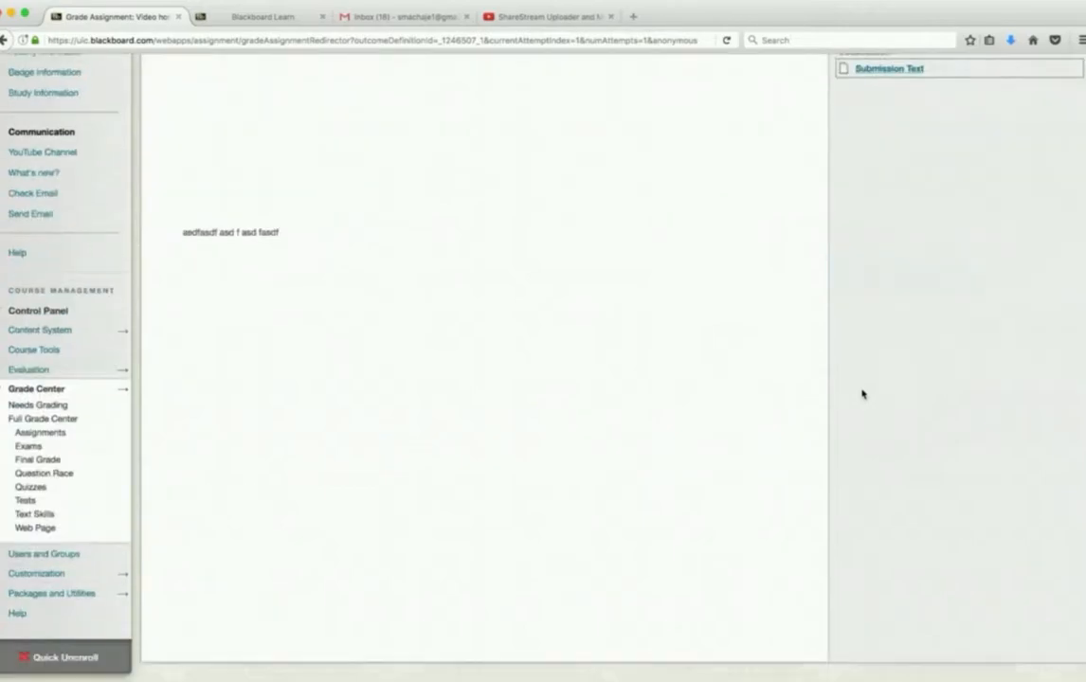
scroll(862, 394, "up", 8)
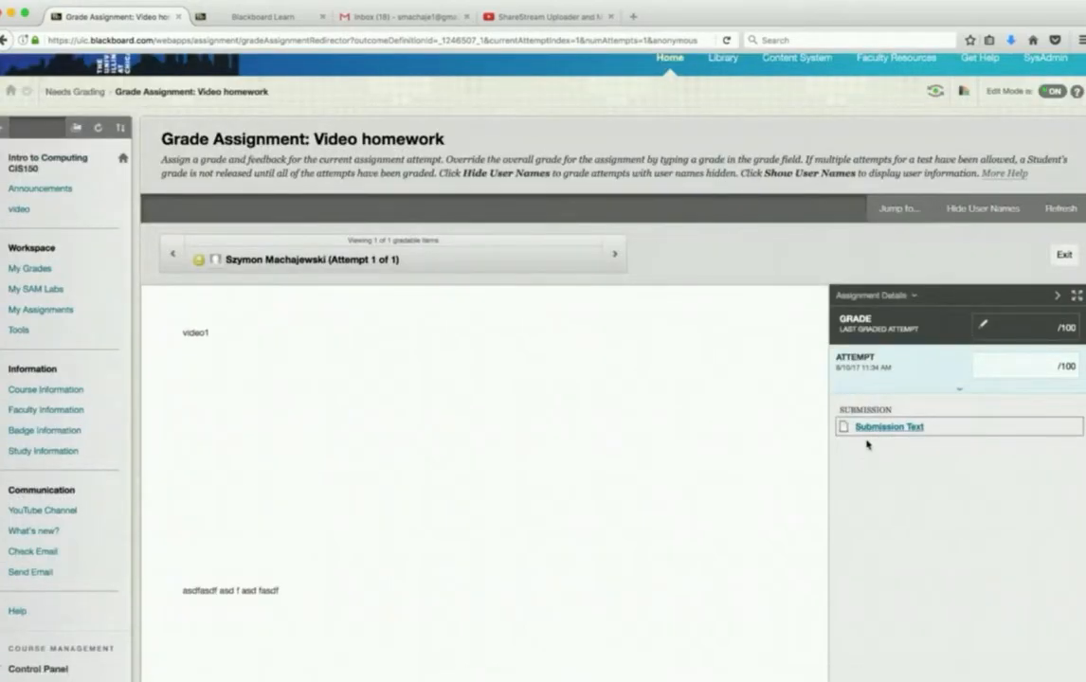
left_click(1000, 365)
left_click(916, 451)
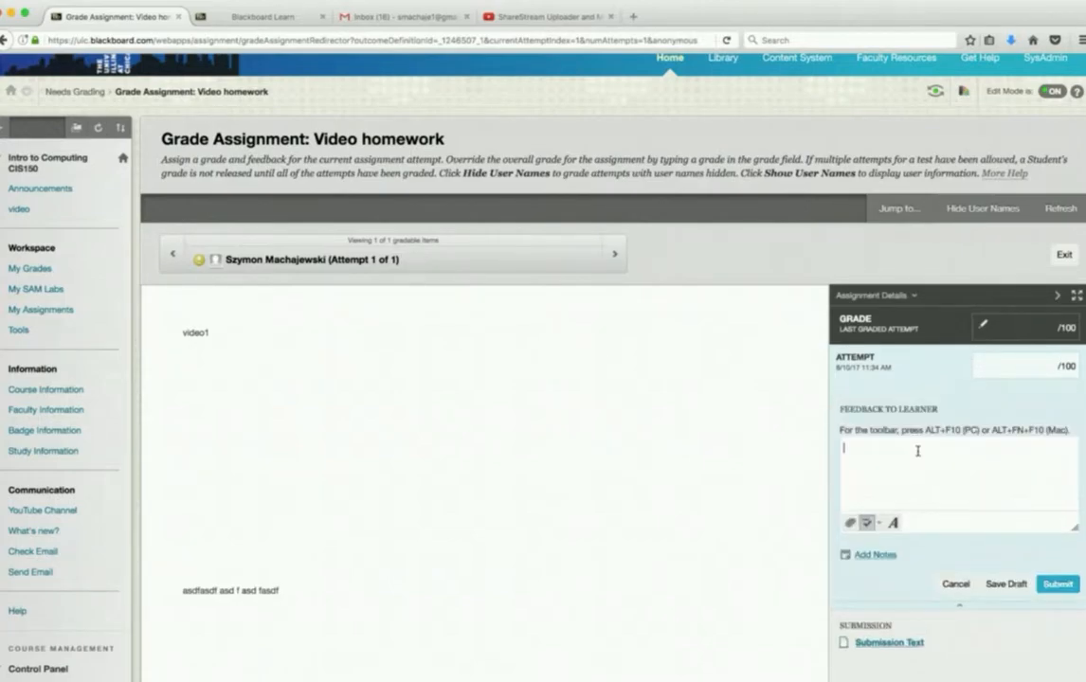
scroll(916, 450, "down", 3)
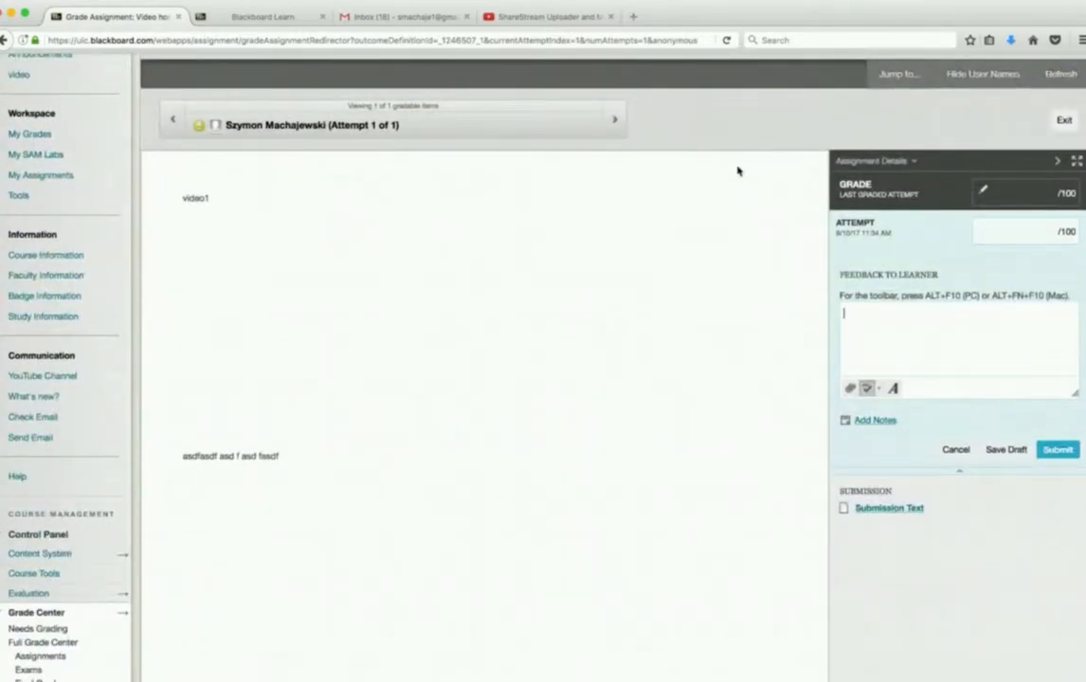
- Return to ShareStream Pick and Play for the Intro to Computing CIS150 course and view its Media Inbox
left_click(282, 24)
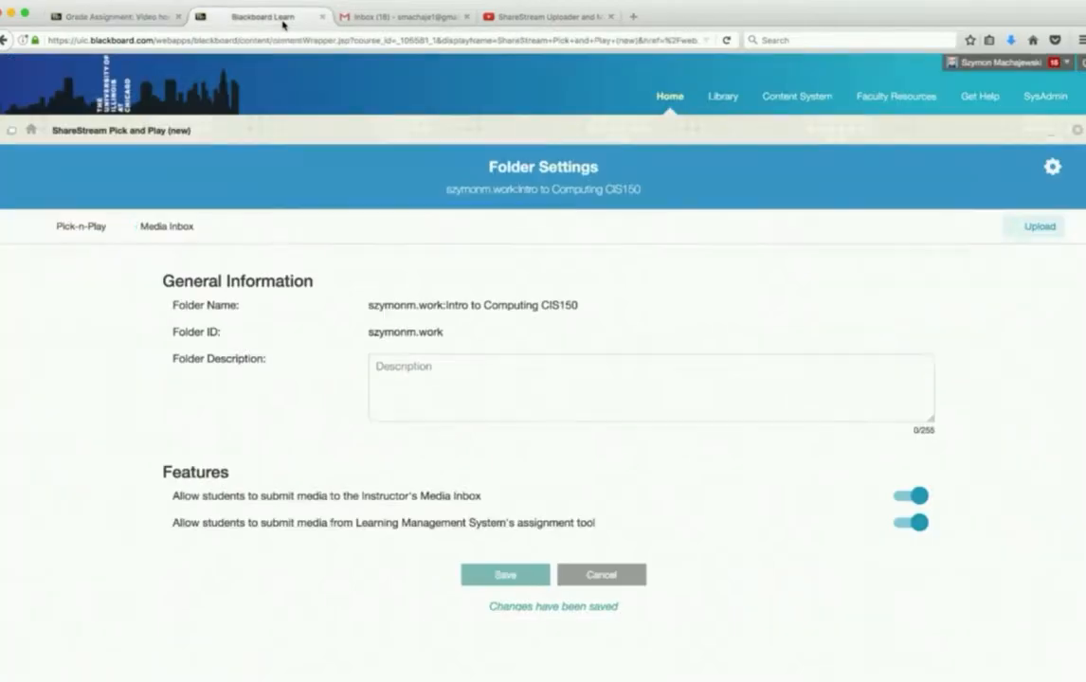
left_click(173, 226)
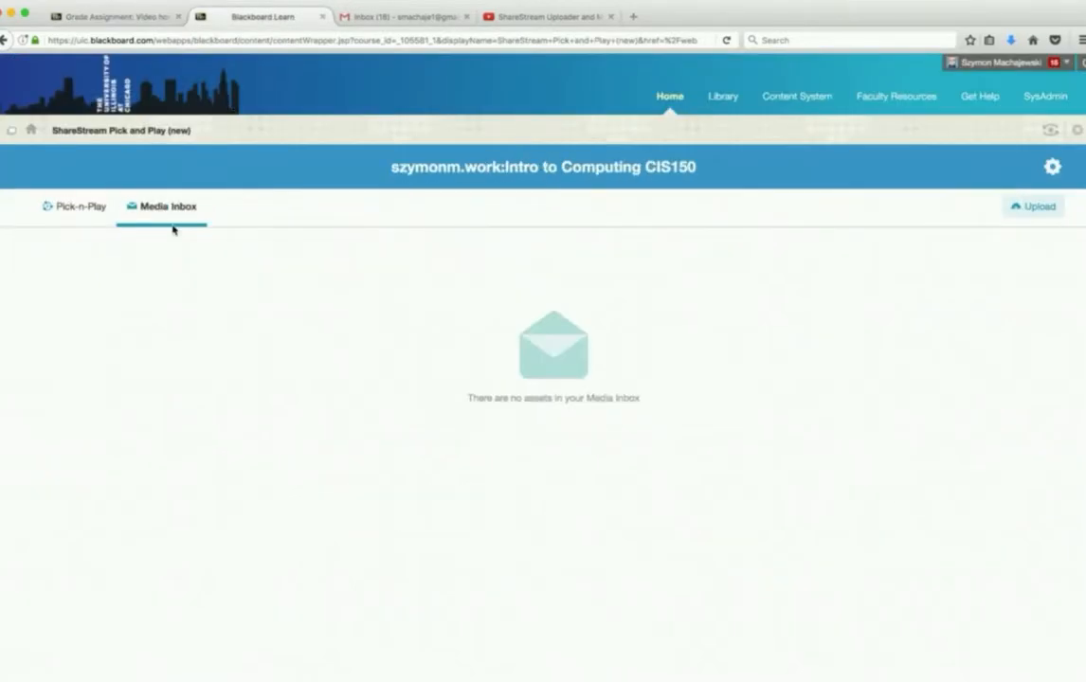
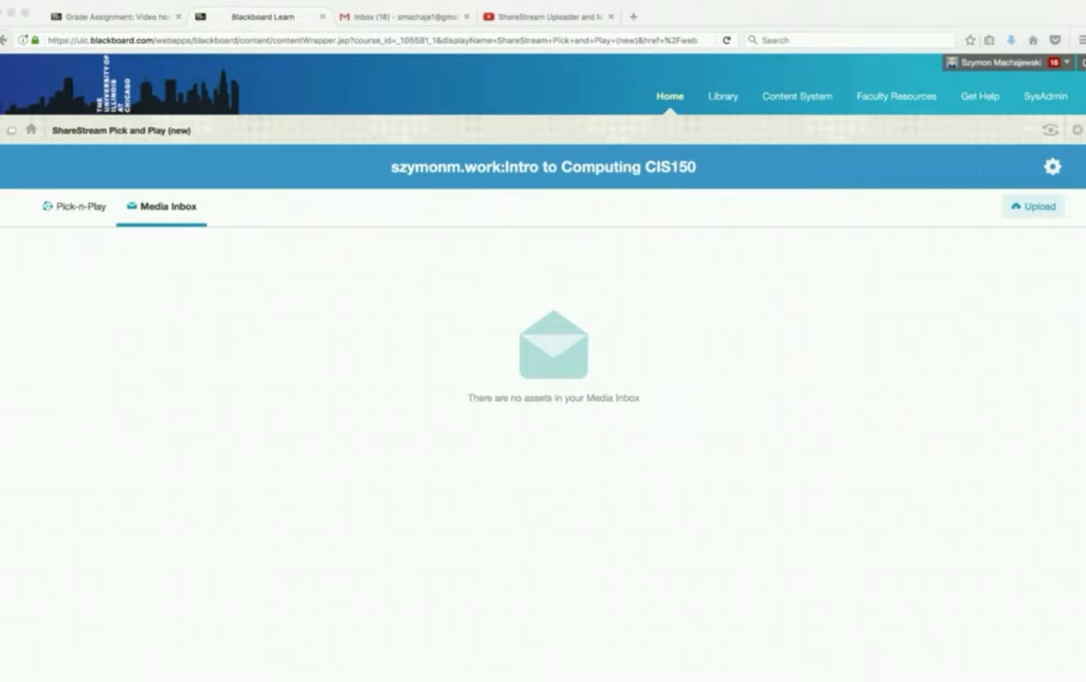
- Leave ShareStream Pick and Play and open the Intro to Computing CIS150 course's video content area
left_click(30, 394)
left_click(33, 133)
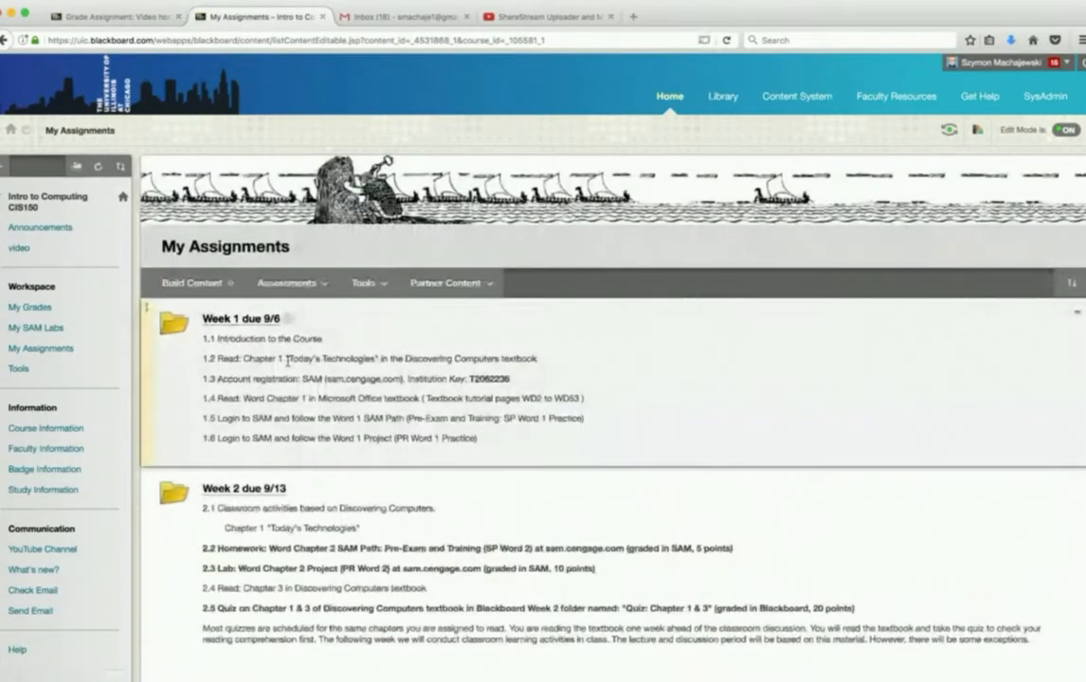
left_click(16, 248)
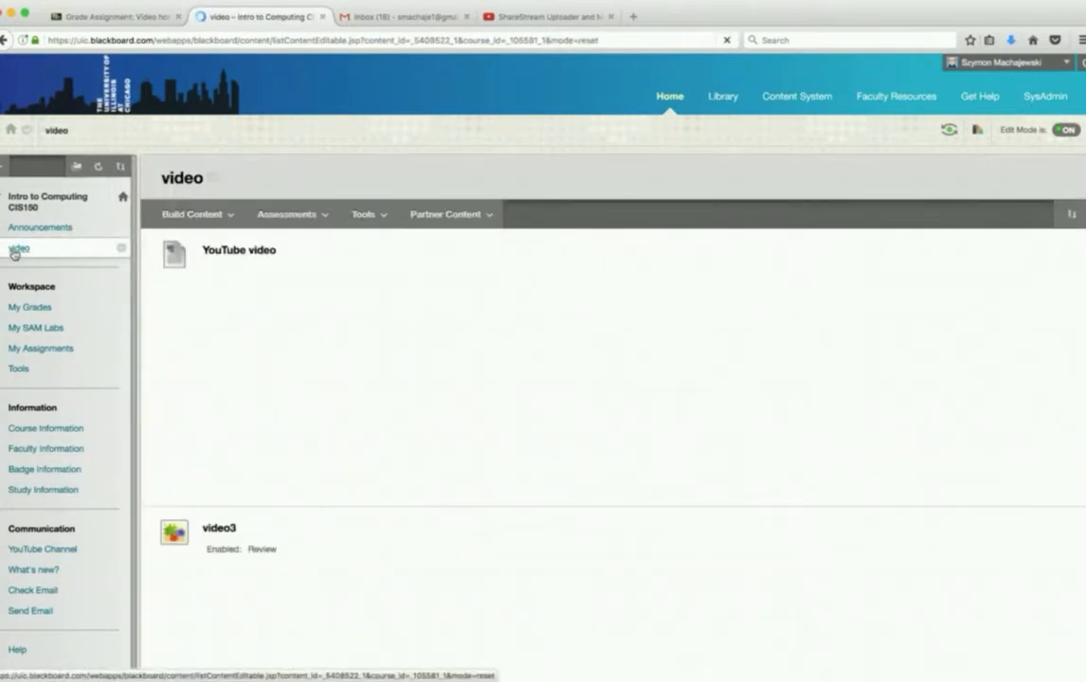
scroll(296, 323, "down", 3)
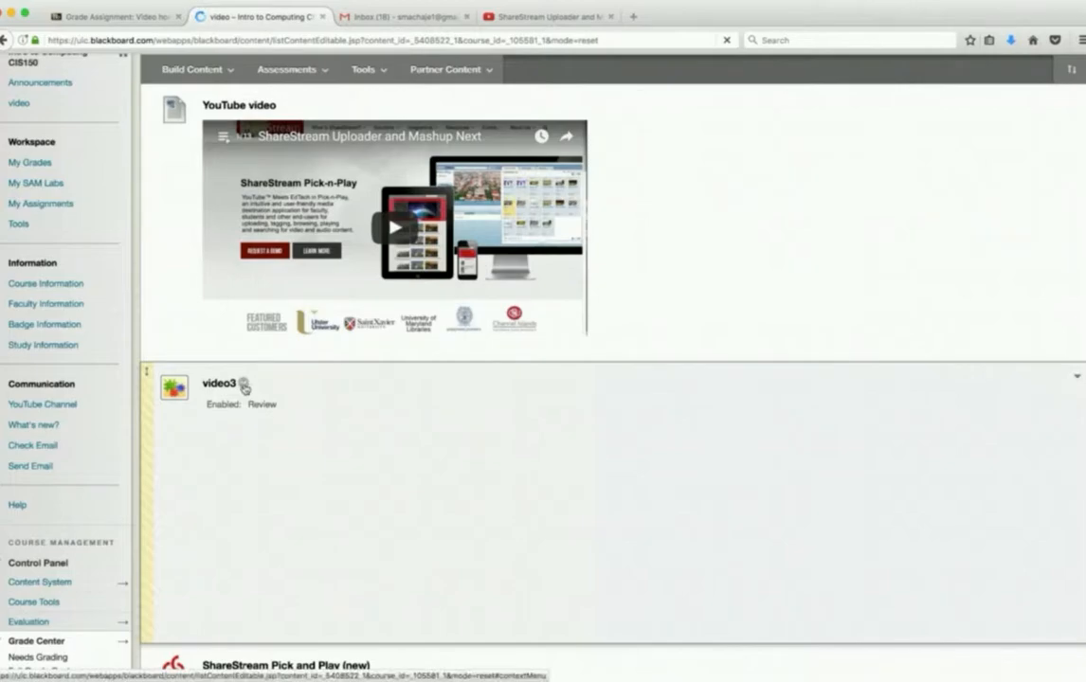
- Create an advanced adaptive release rule named Rule 1 for the video3 item
left_click(244, 384)
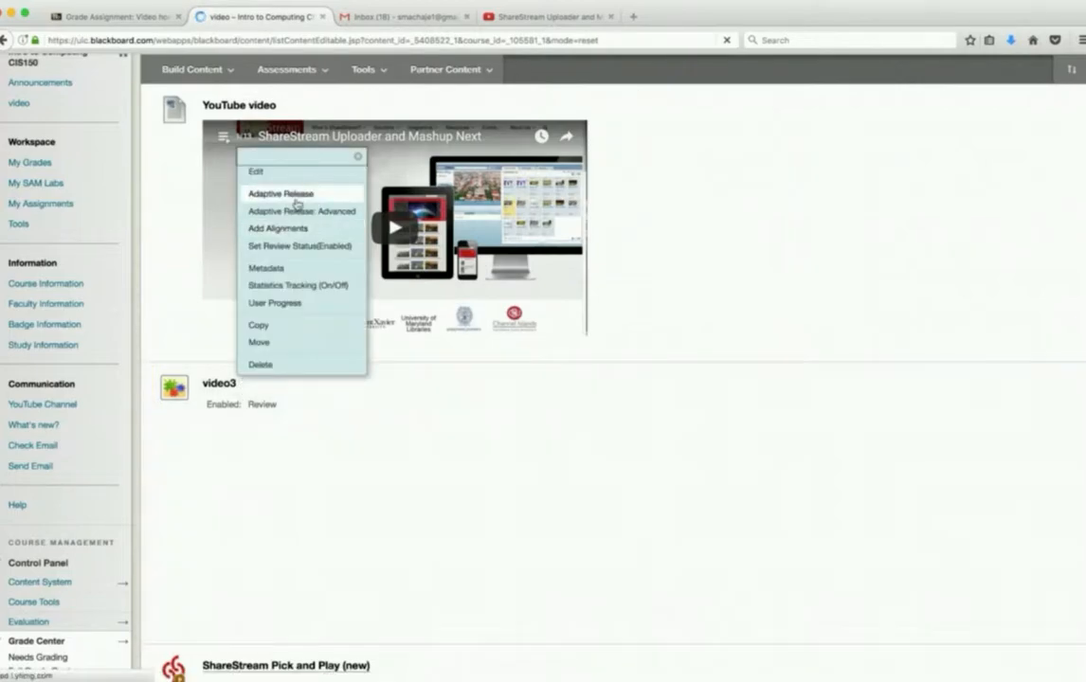
left_click(324, 212)
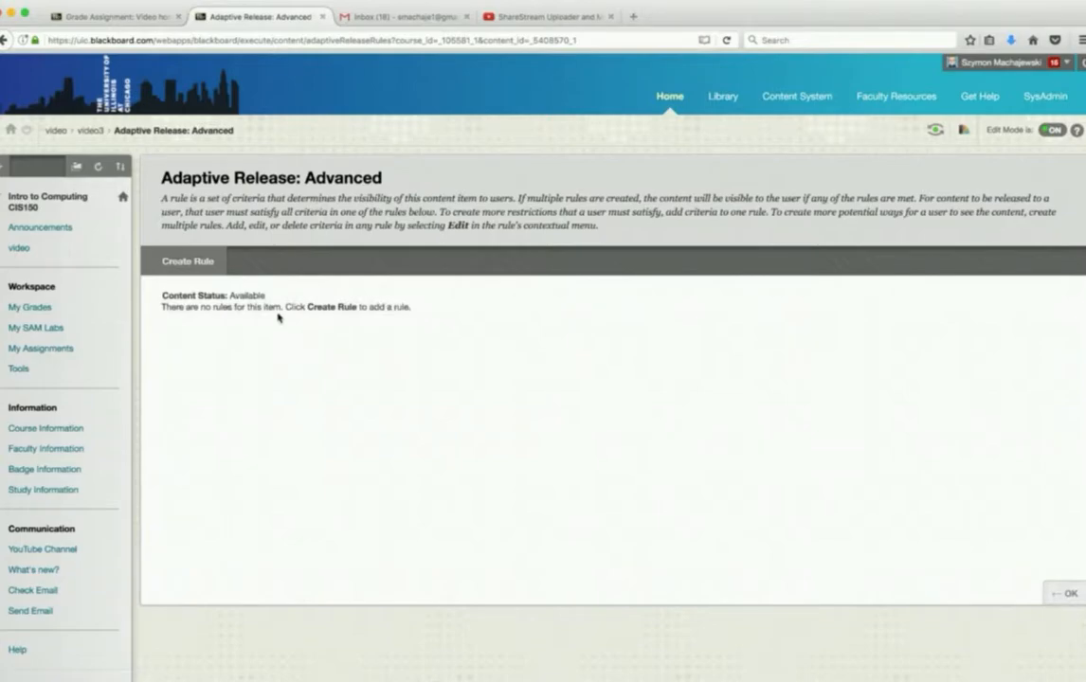
left_click(189, 266)
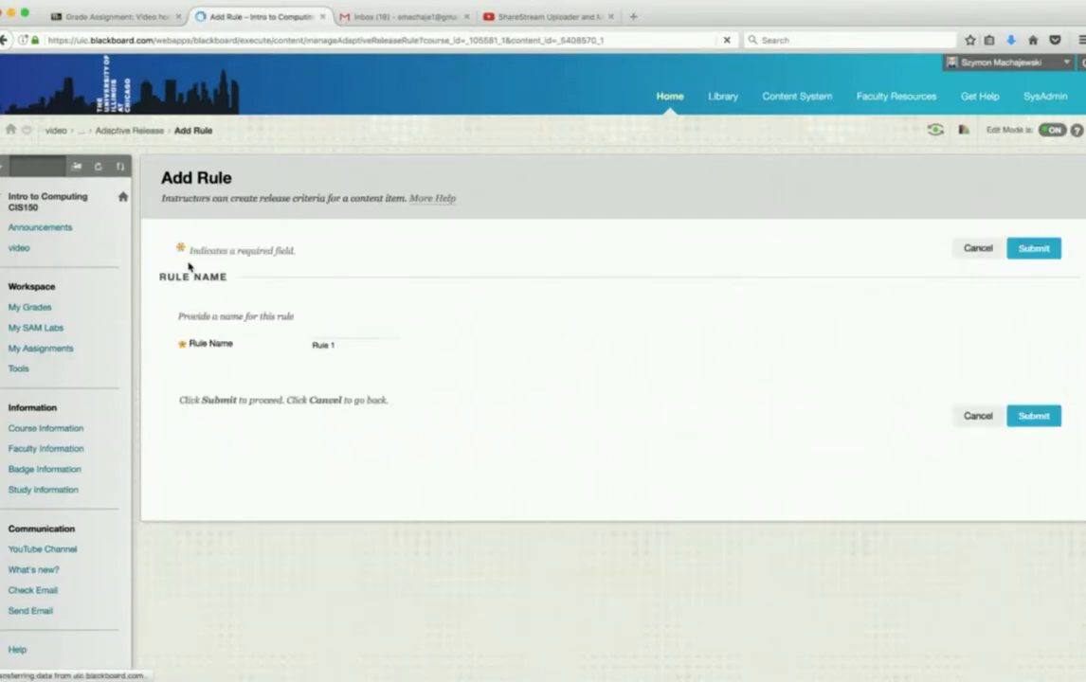
left_click(1037, 249)
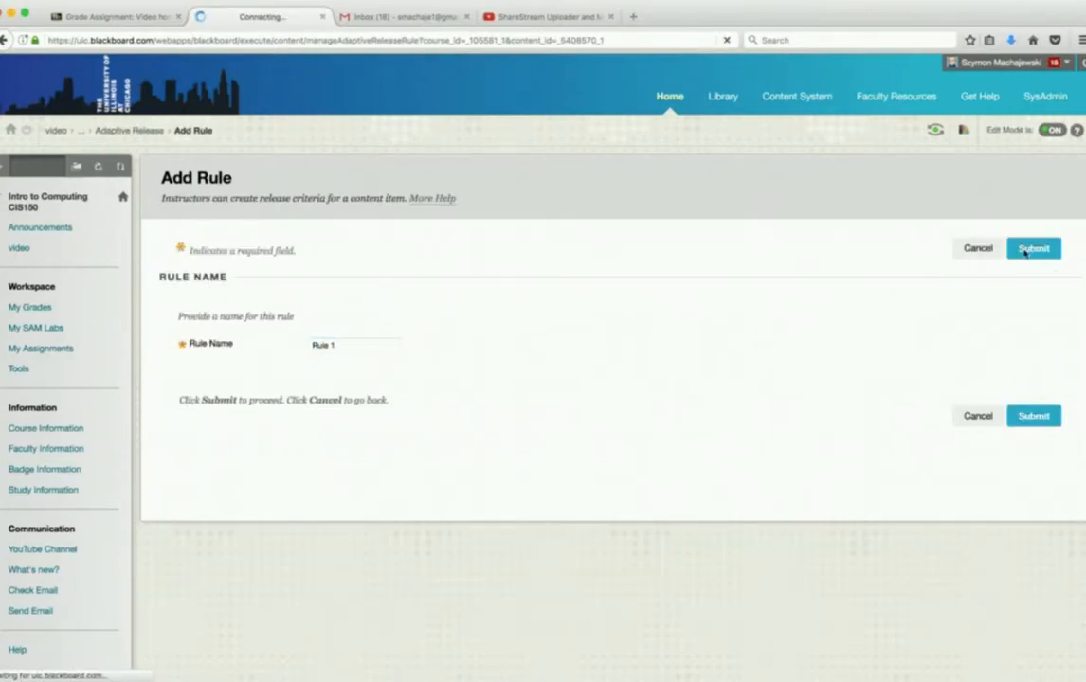
- Start a Grade criterion for Rule 1 using the Quiz - 8.6 Quiz Chapter 2 column, and cancel it
left_click(194, 274)
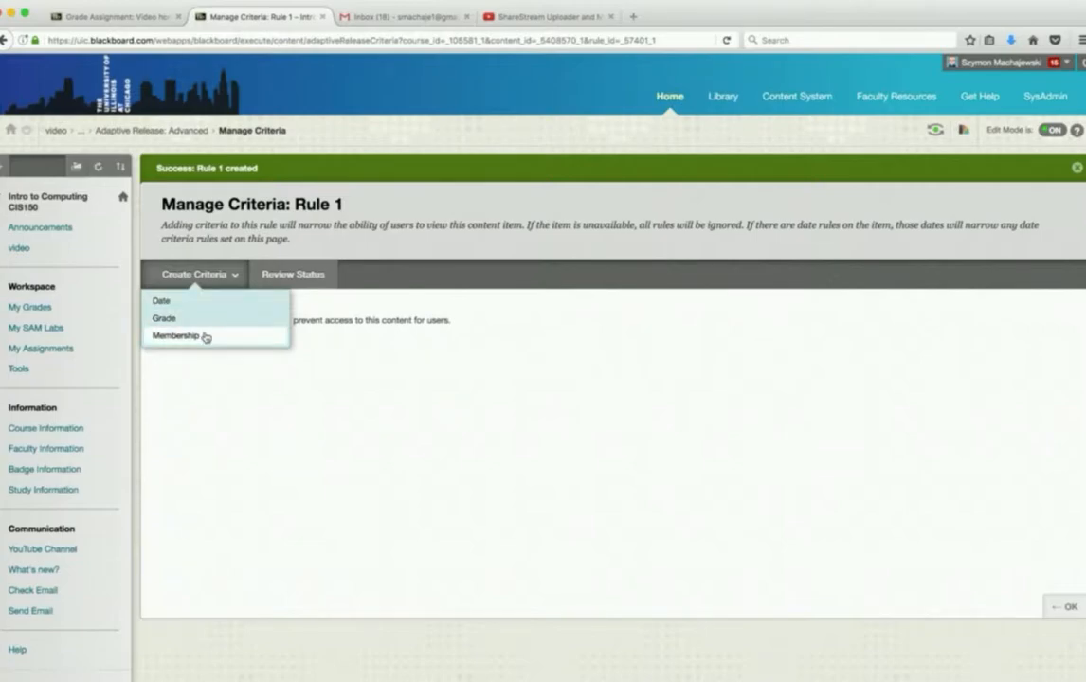
left_click(179, 318)
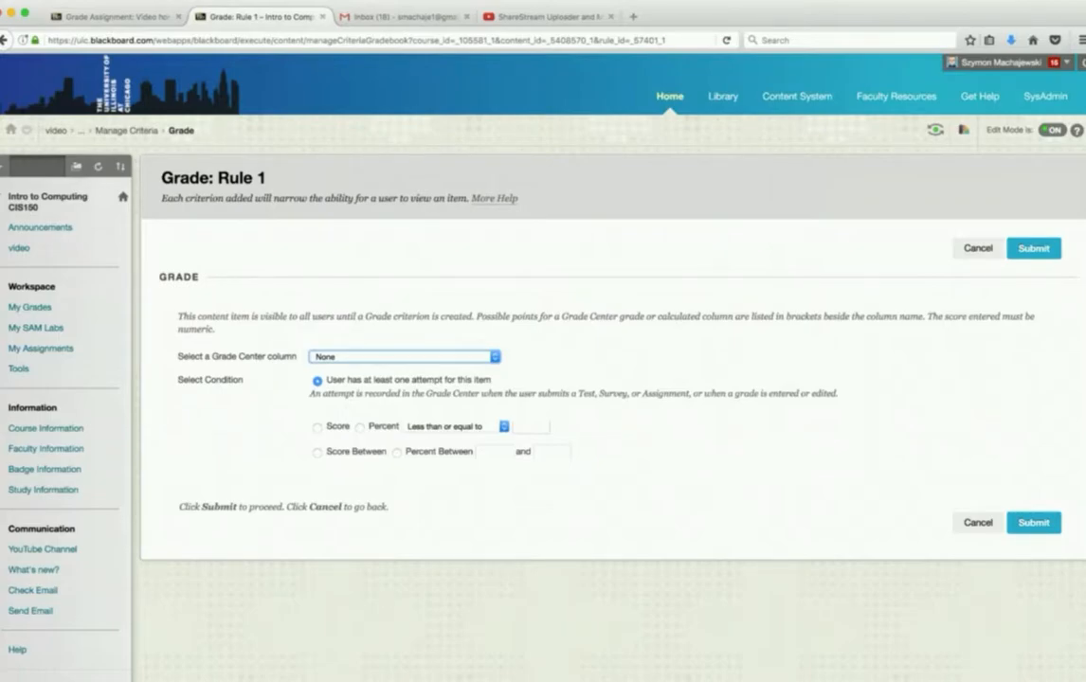
left_click(409, 407)
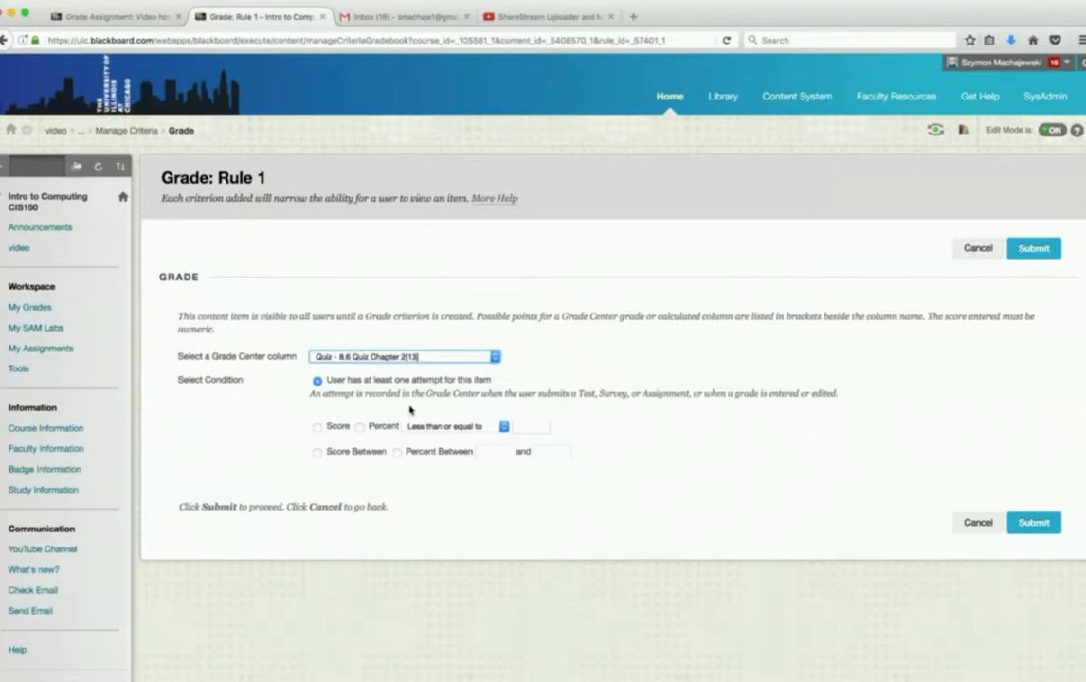
left_click(970, 254)
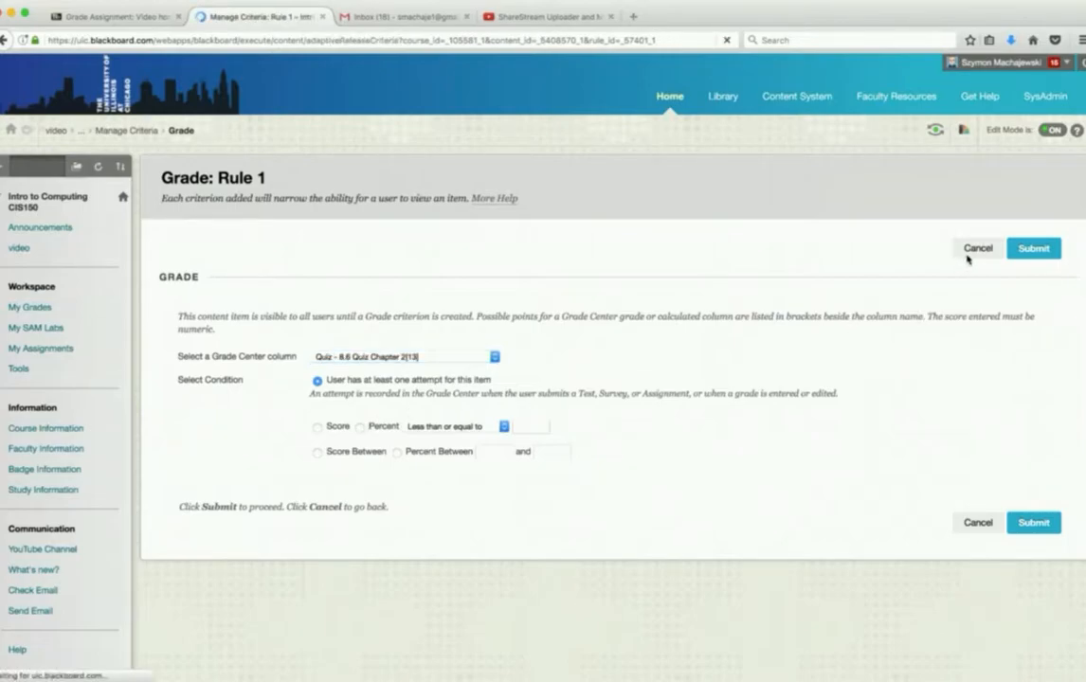
- Return to the video content area and review video3's basic Adaptive Release settings for date, membership, grade and review status
left_click(17, 249)
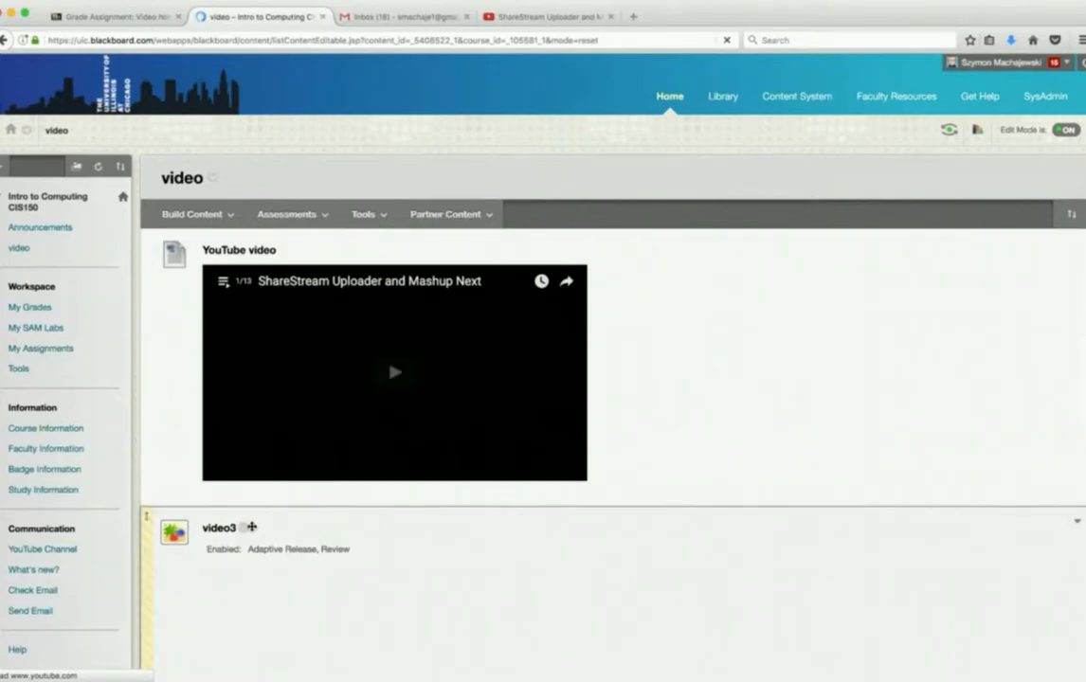
left_click(243, 528)
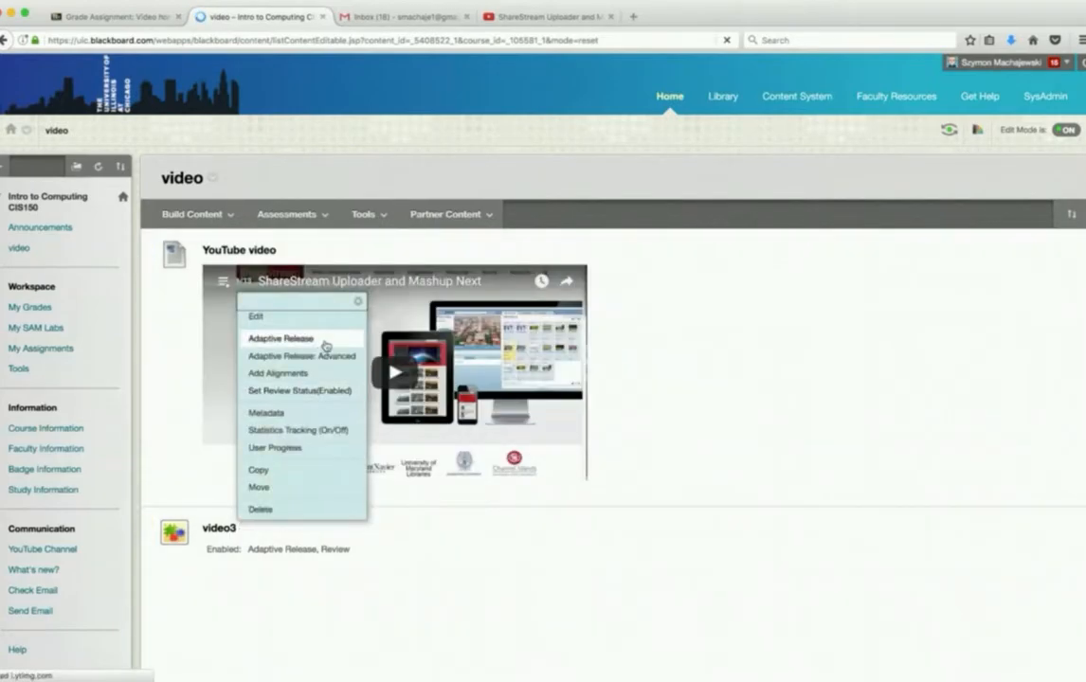
left_click(318, 340)
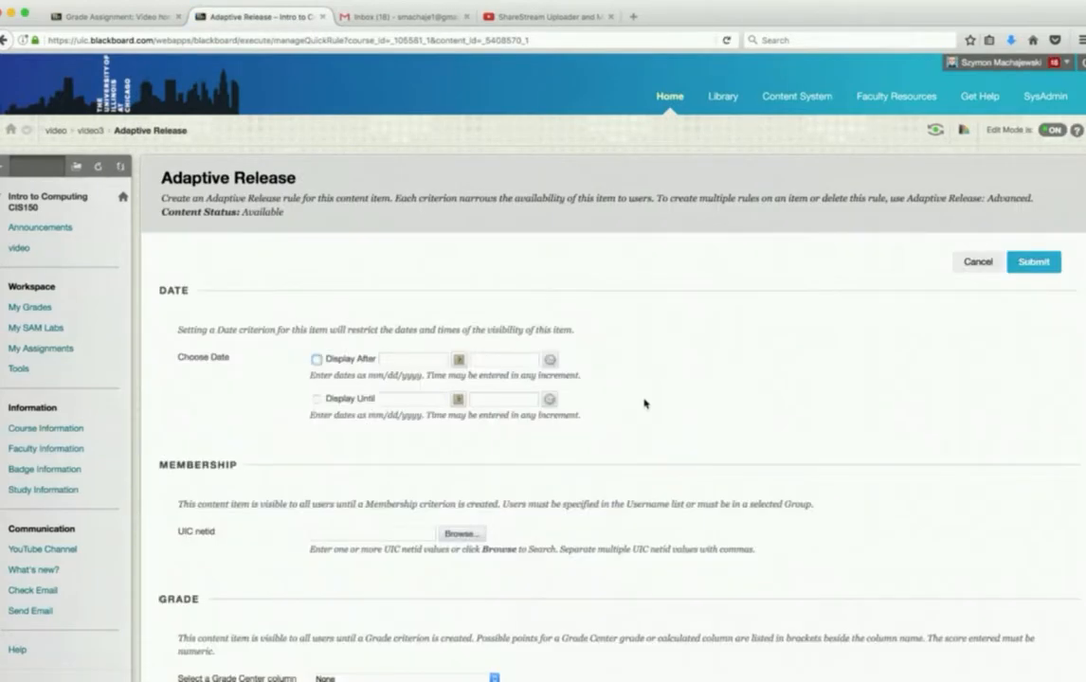
scroll(644, 403, "down", 10)
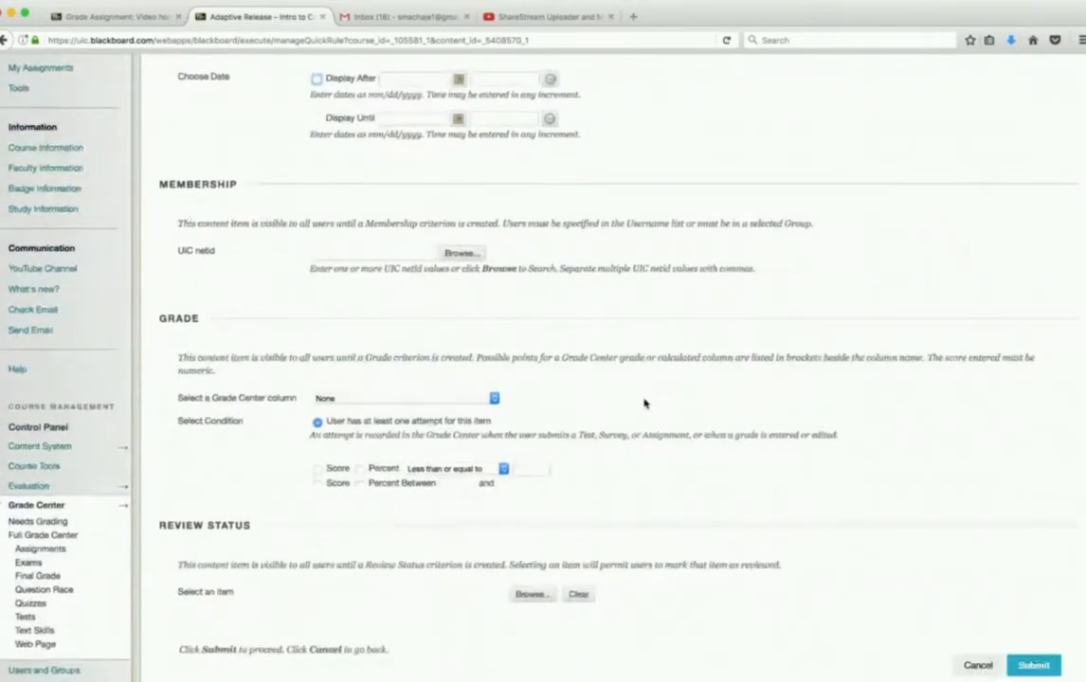
scroll(646, 404, "down", 1)
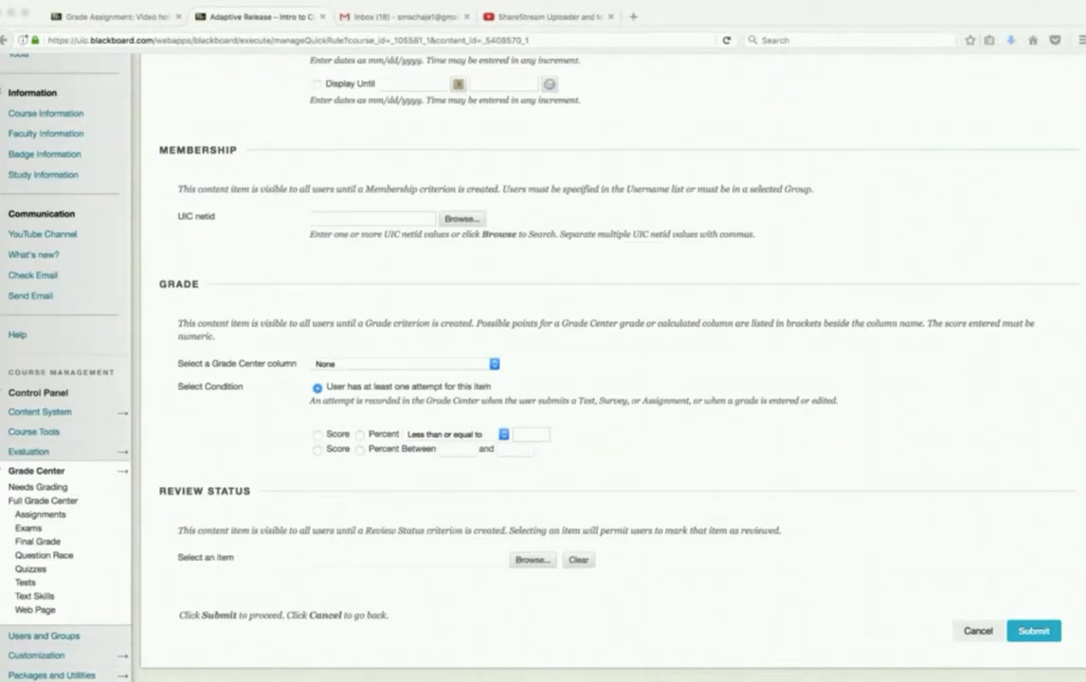
- Switch to the Video homework grading page, open the course's Tools page and look over the available tools, including the ShareStream ones
left_click(130, 19)
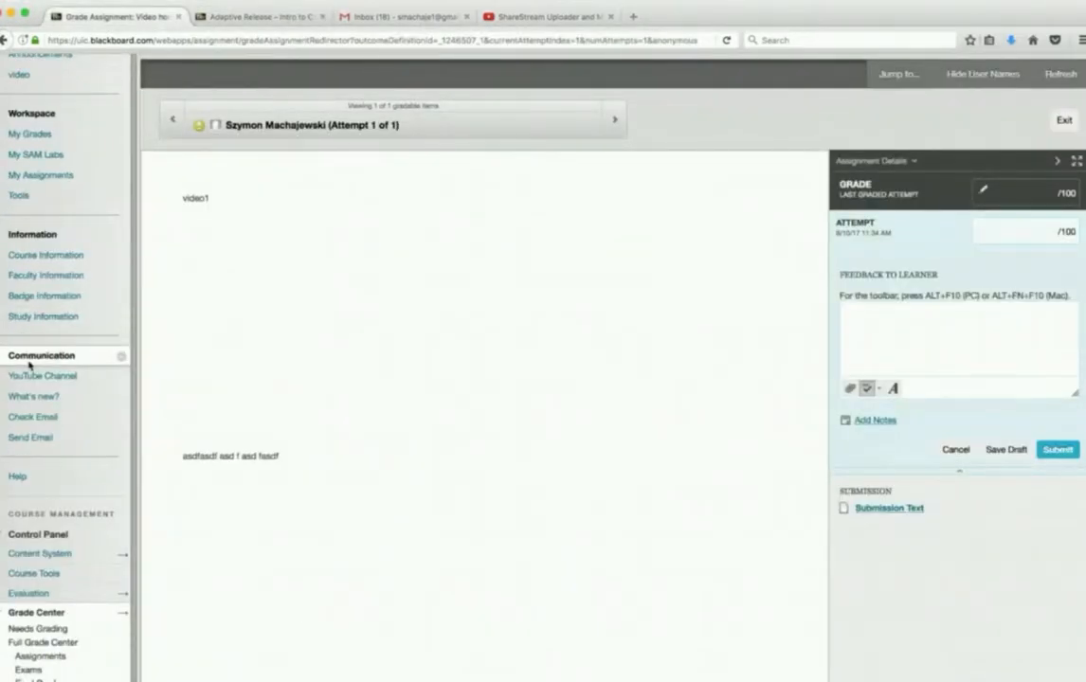
scroll(29, 365, "up", 2)
left_click(18, 289)
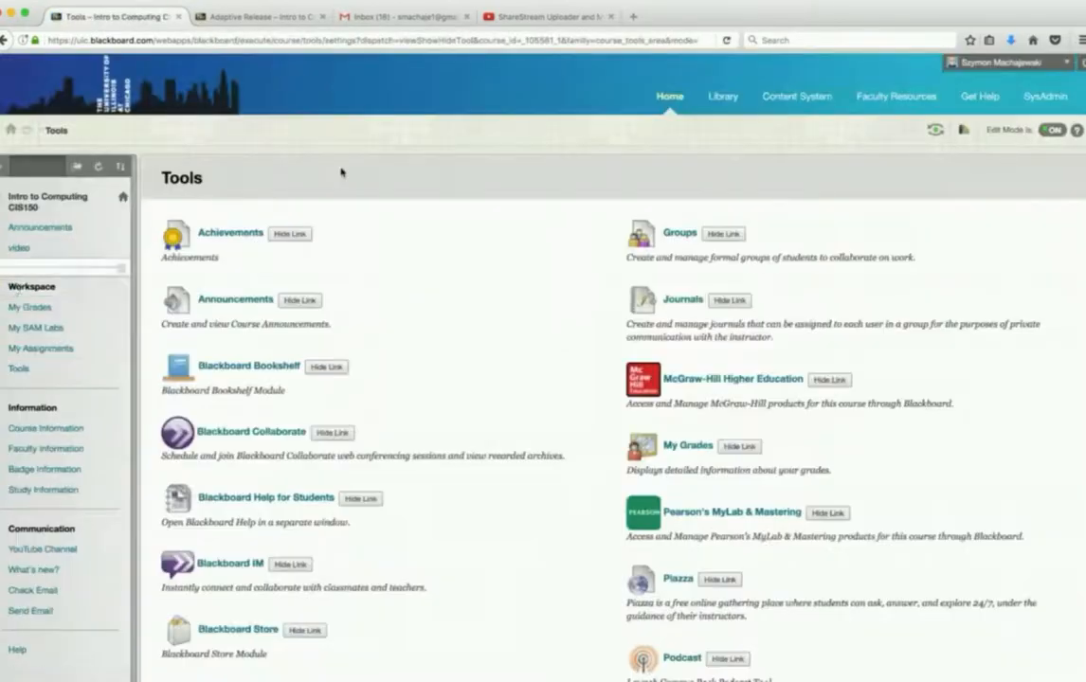
scroll(449, 245, "down", 10)
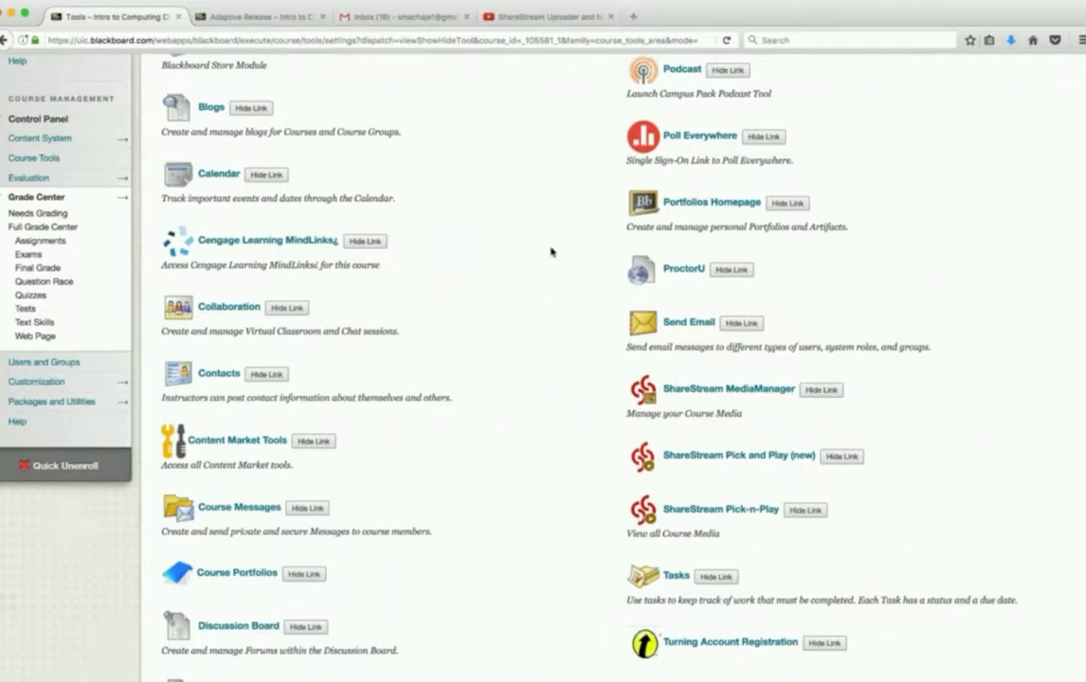
scroll(550, 252, "up", 10)
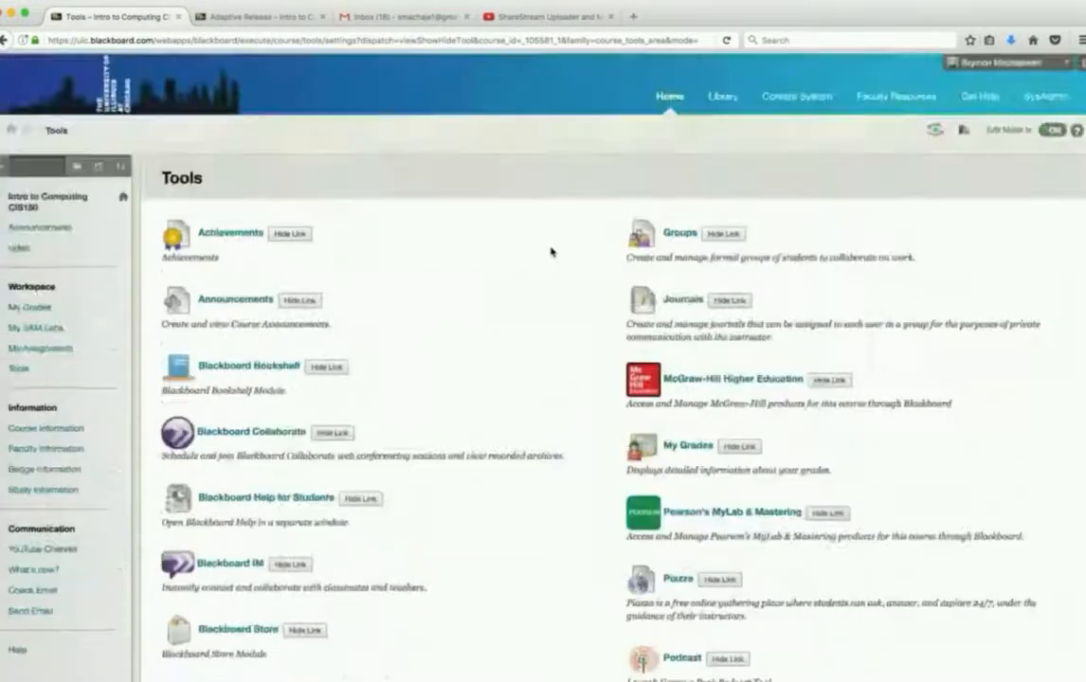